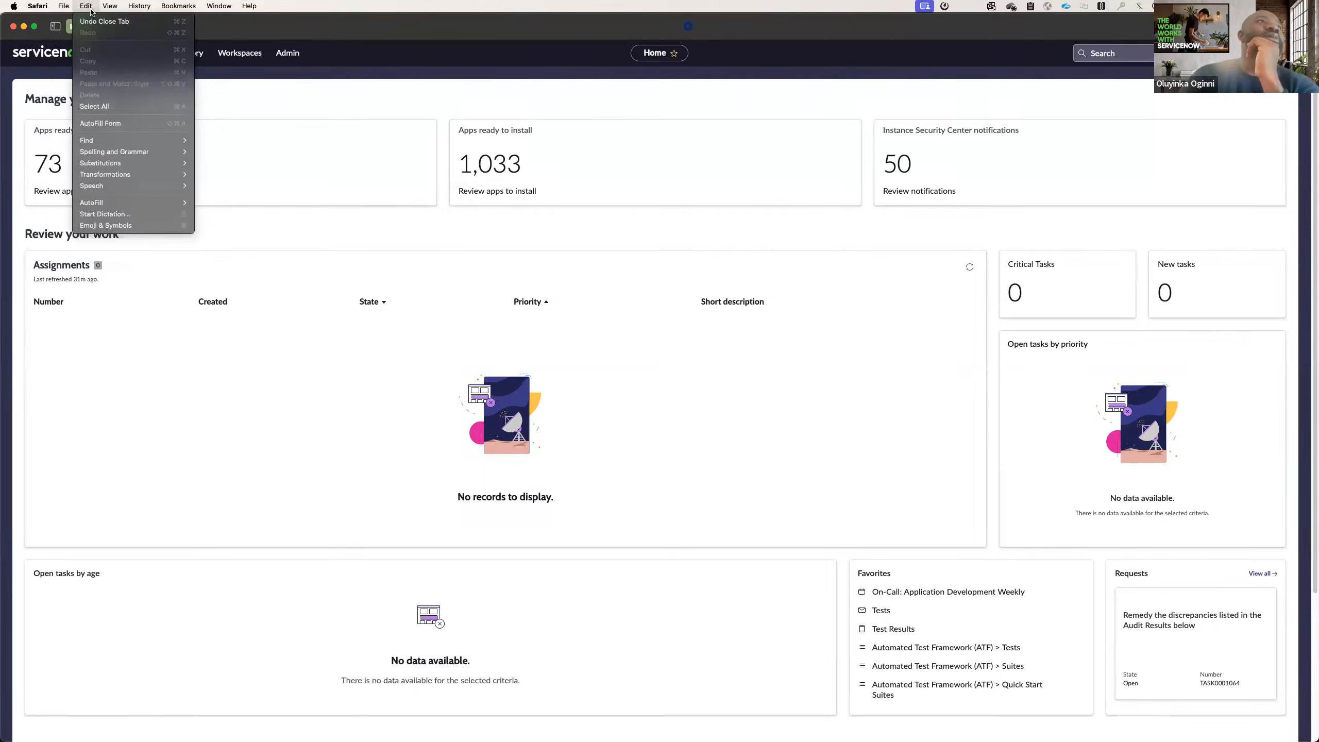
# Reload the home page and open the Automated Test Framework Tests module from the favorites.
pyautogui.click(278, 29)
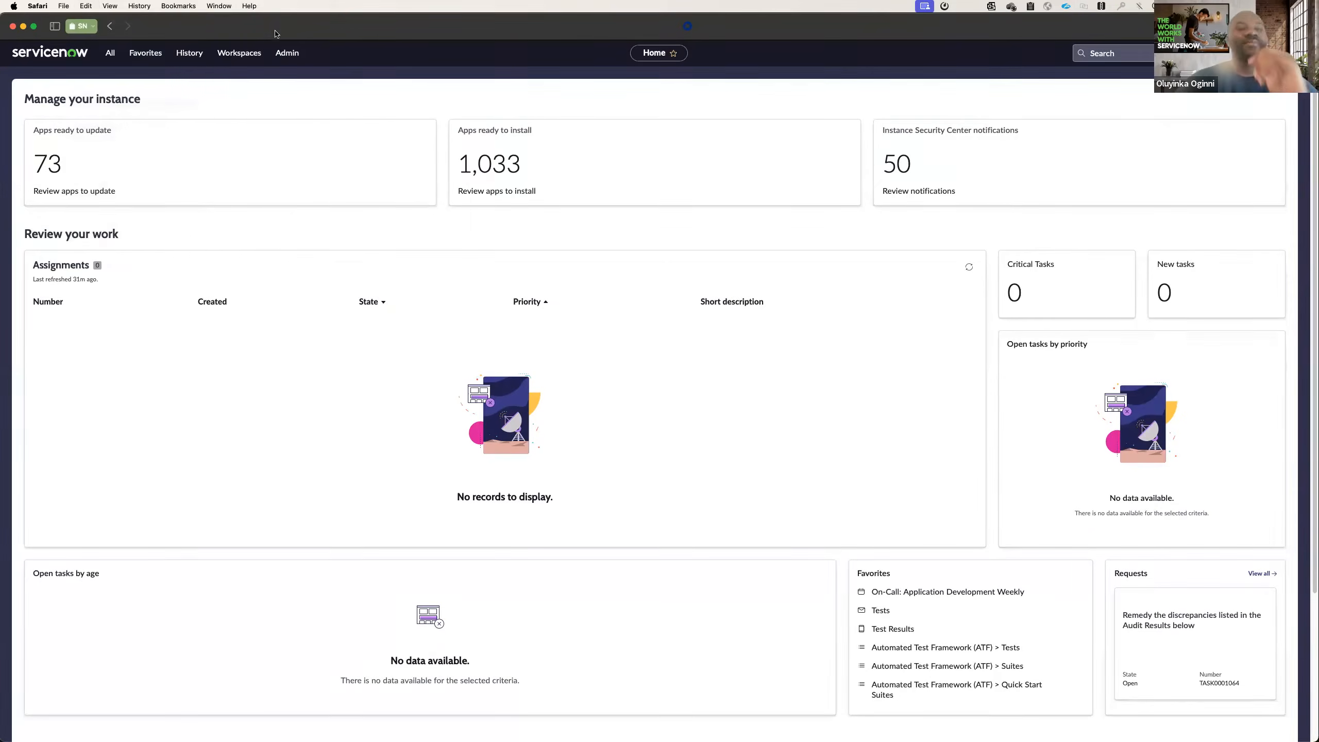
pyautogui.rightClick(314, 92)
pyautogui.click(339, 122)
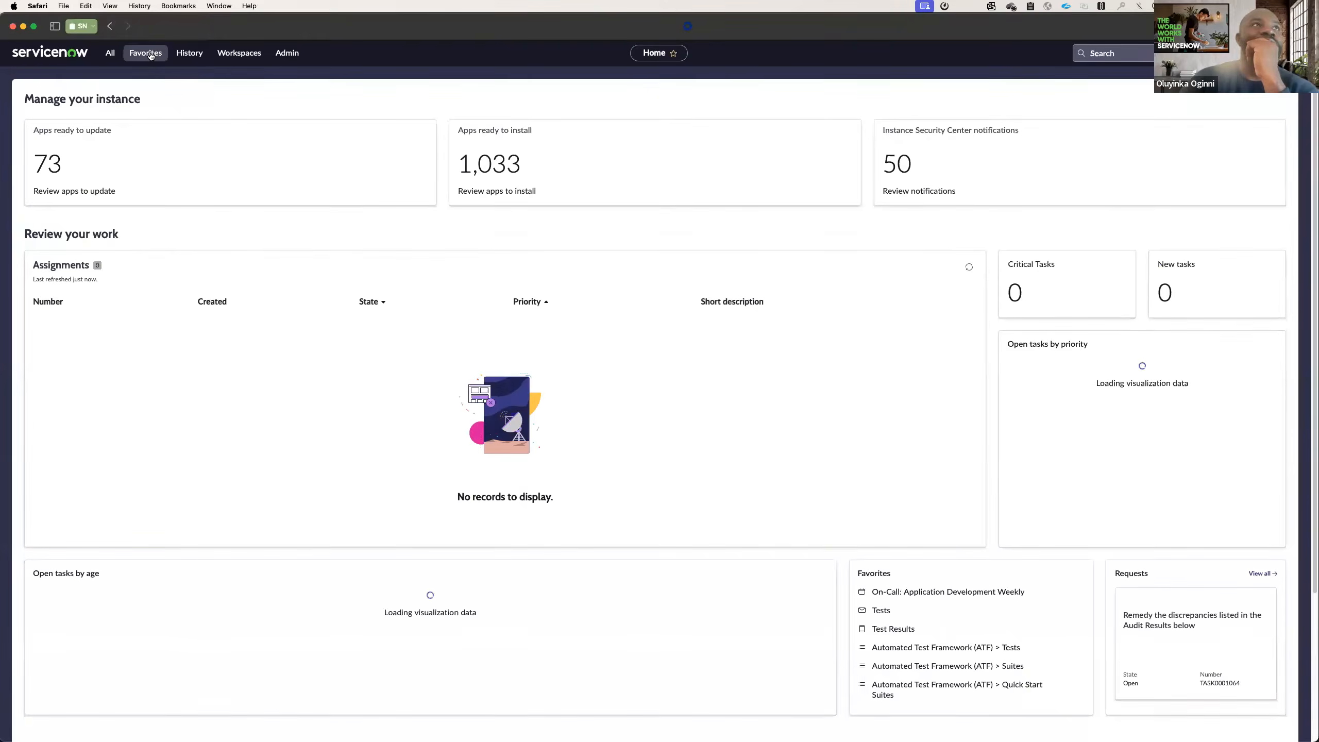
pyautogui.click(150, 54)
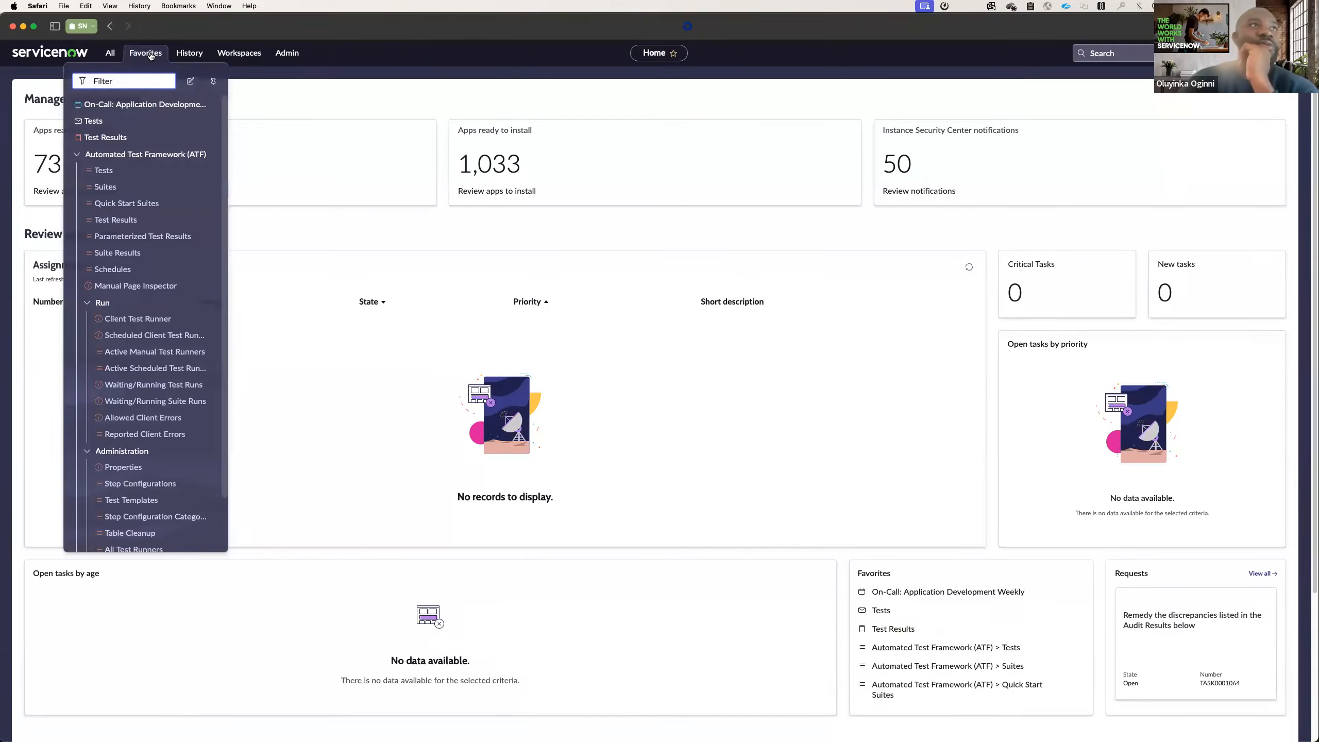
pyautogui.click(111, 179)
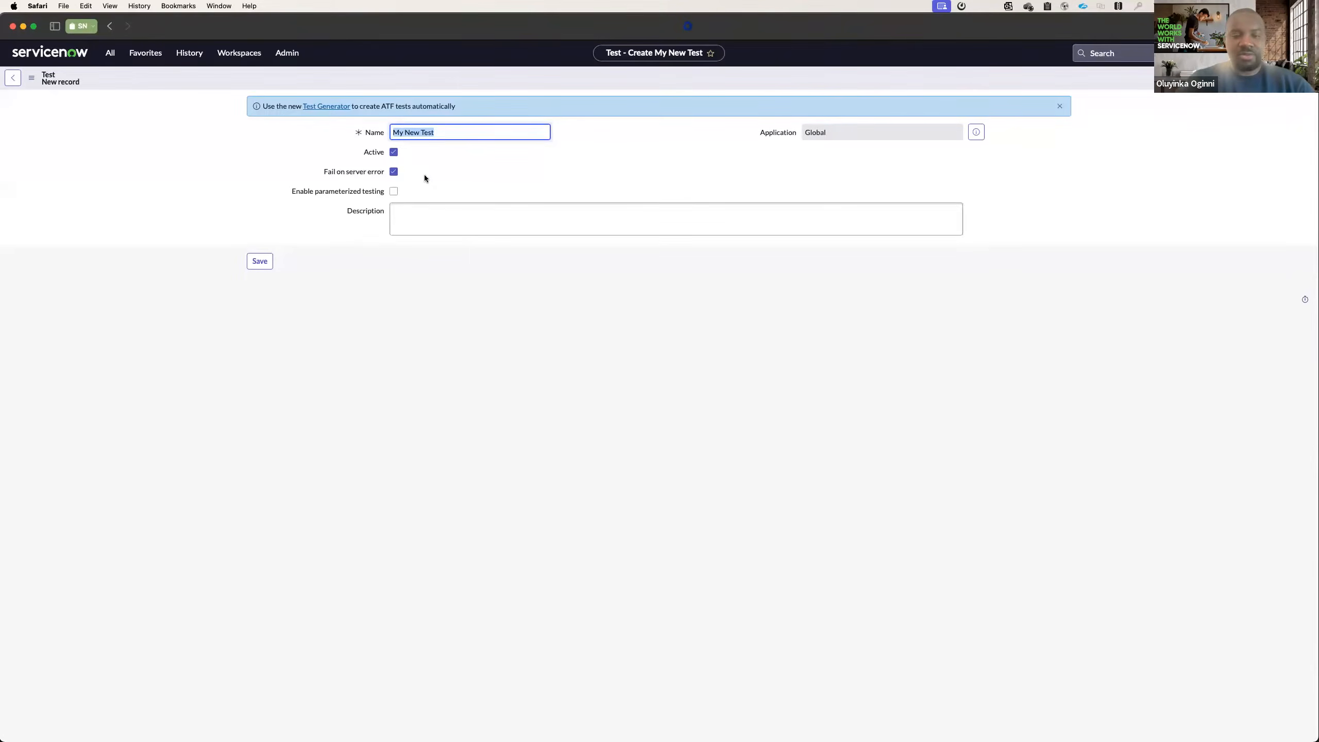
# Save a new test named "Walkthrough Series Test" with the description "Walkthrough test series".
pyautogui.write('Walk')
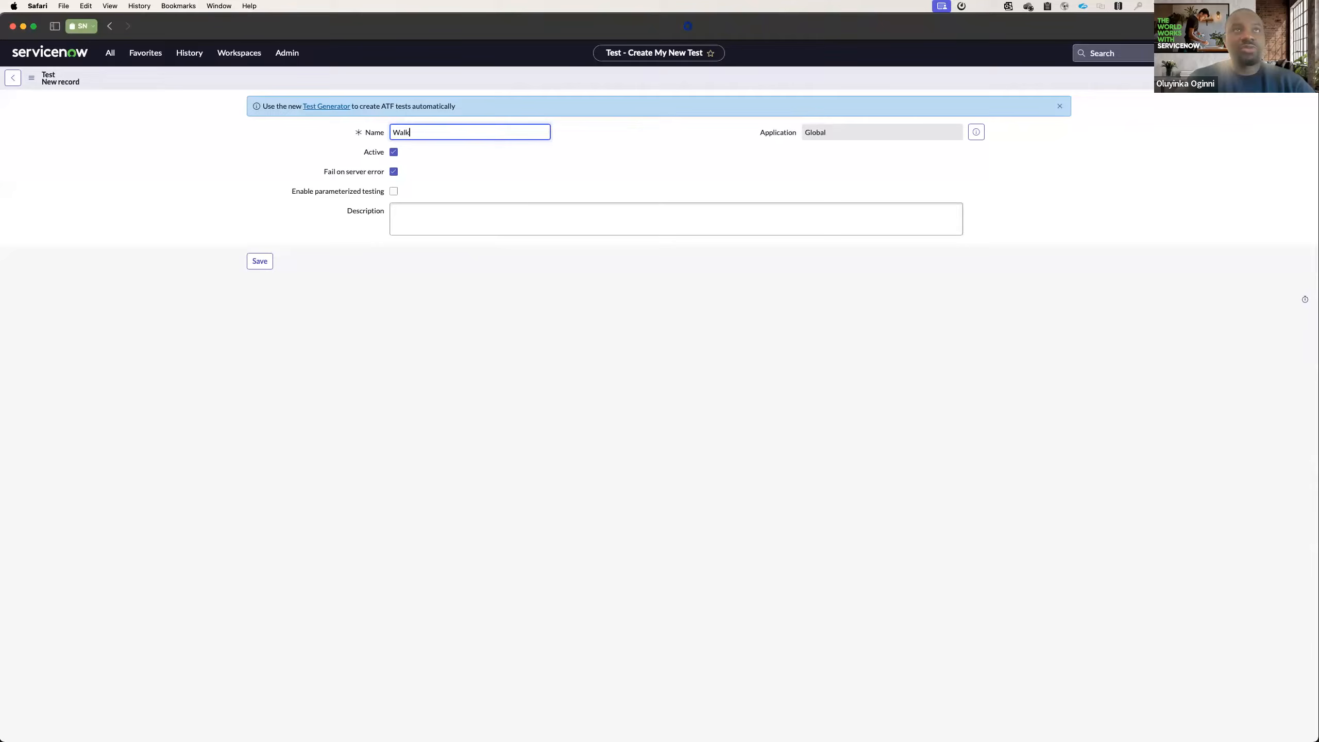
pyautogui.write('through Seri')
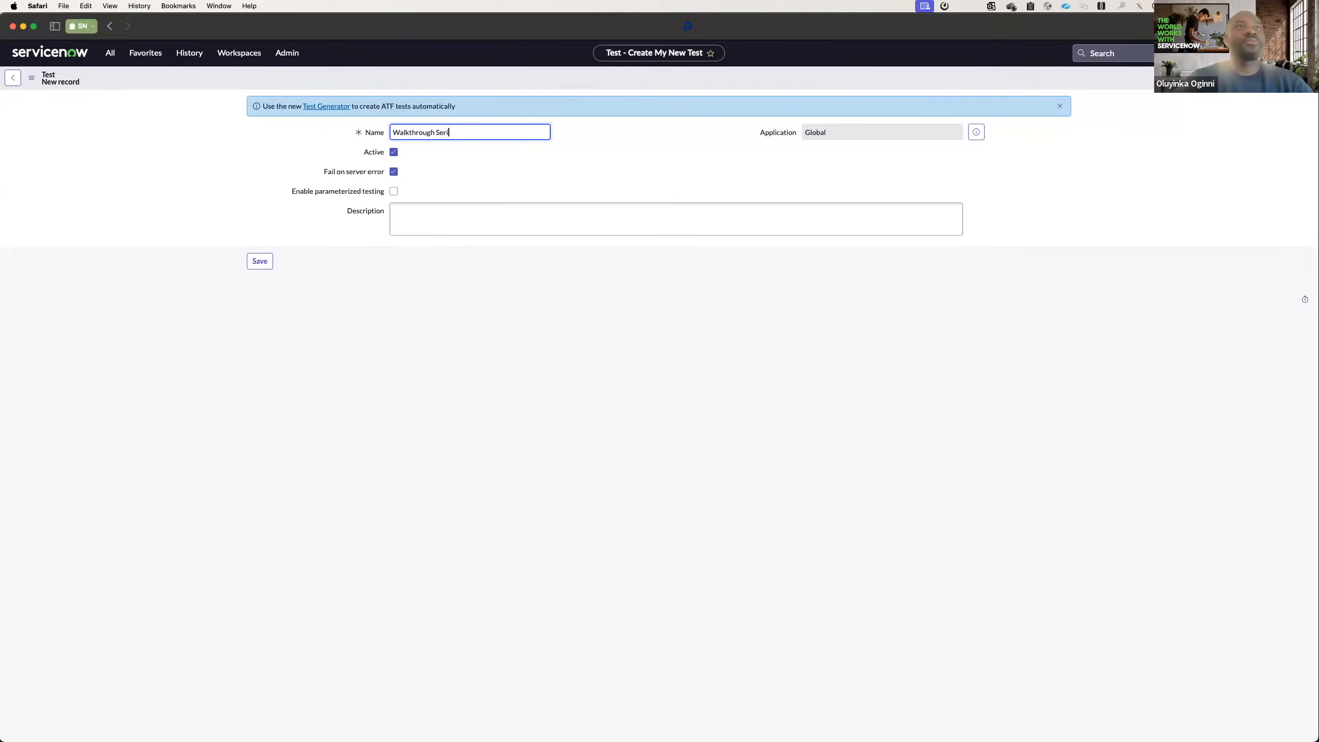
pyautogui.write('es Test')
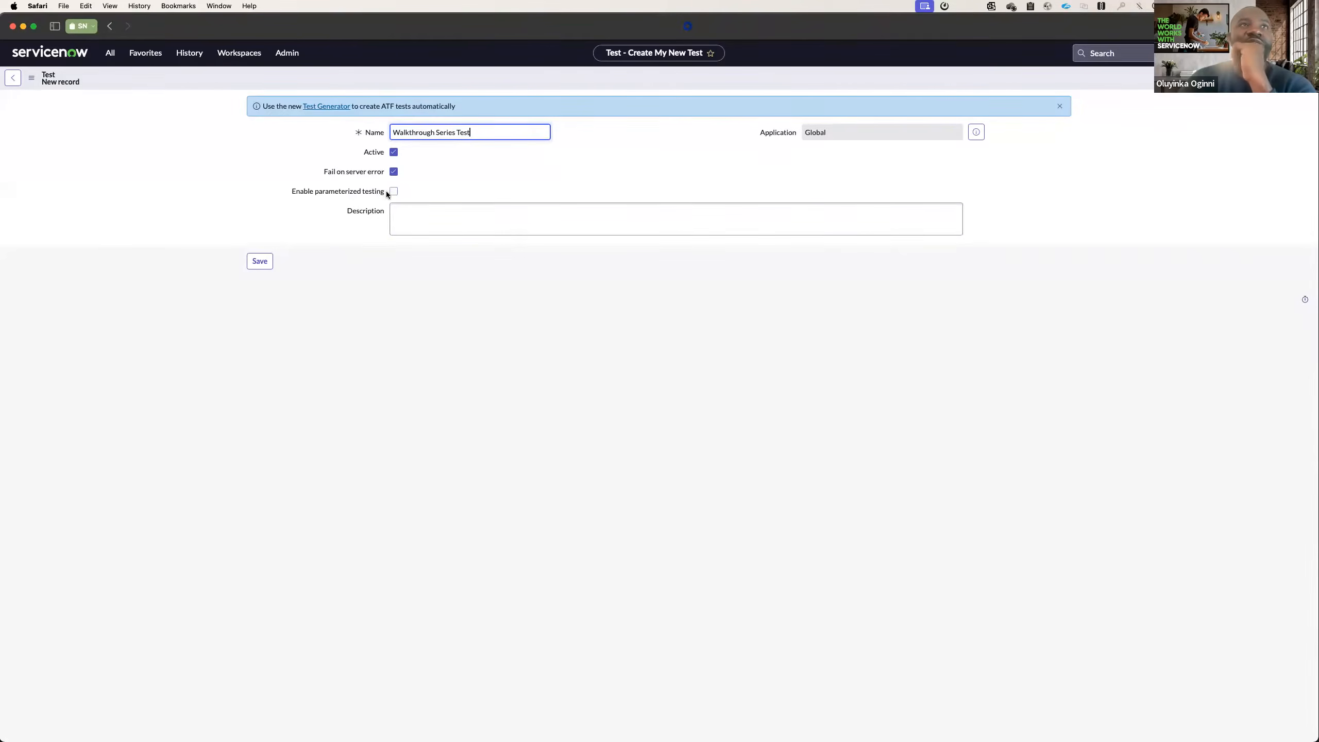
pyautogui.click(421, 218)
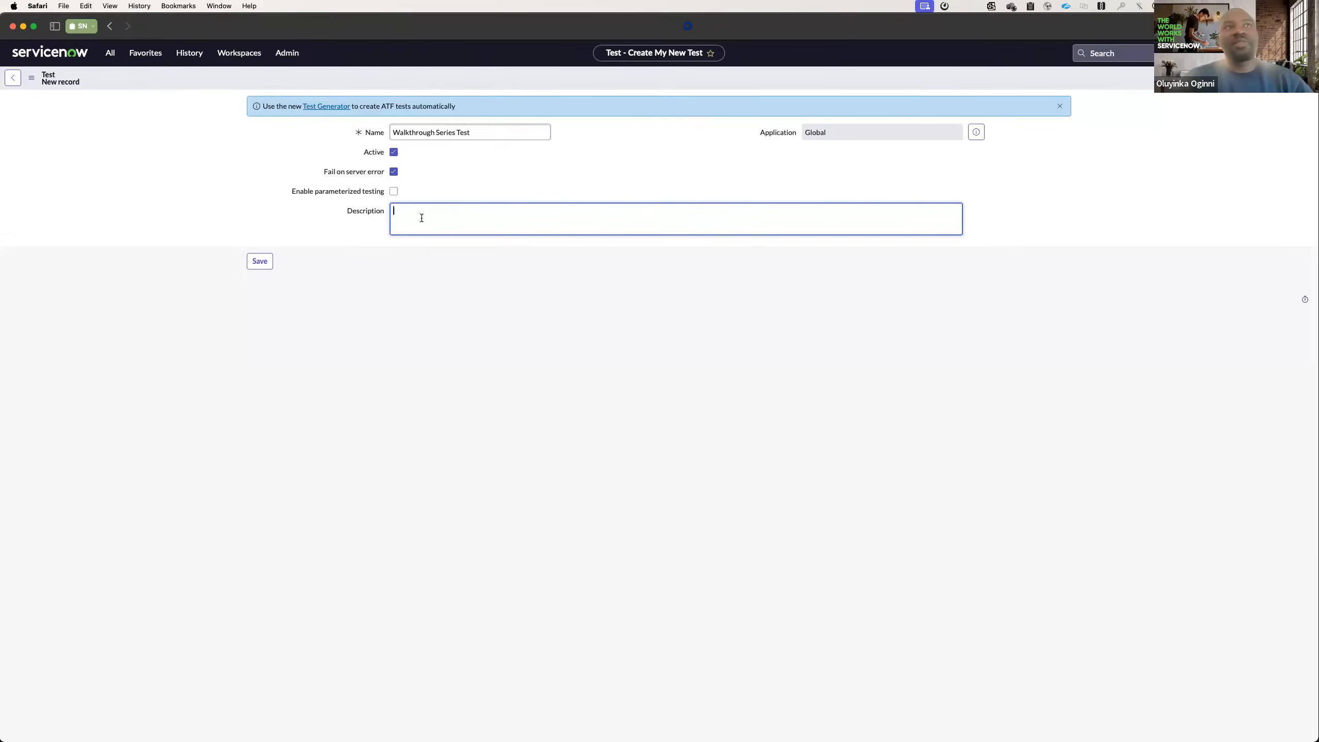
pyautogui.write('Walkthrough test series')
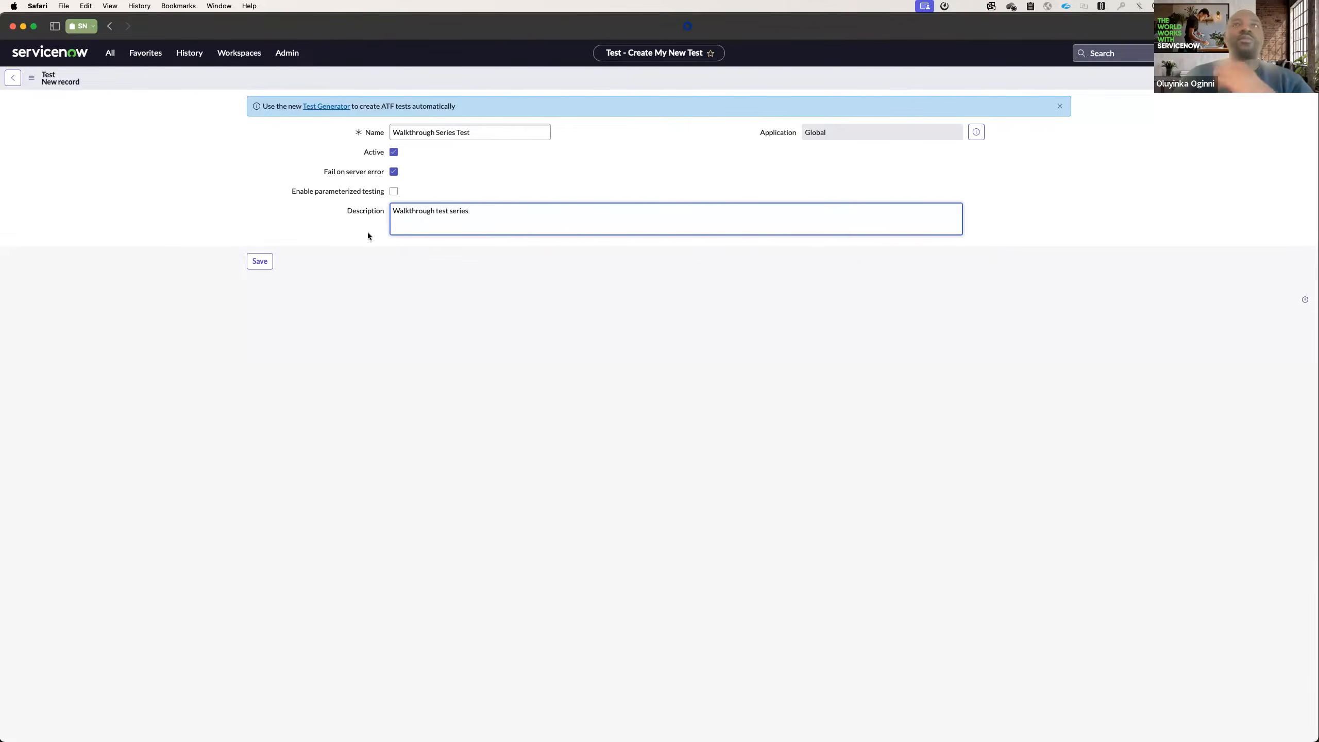
pyautogui.click(271, 261)
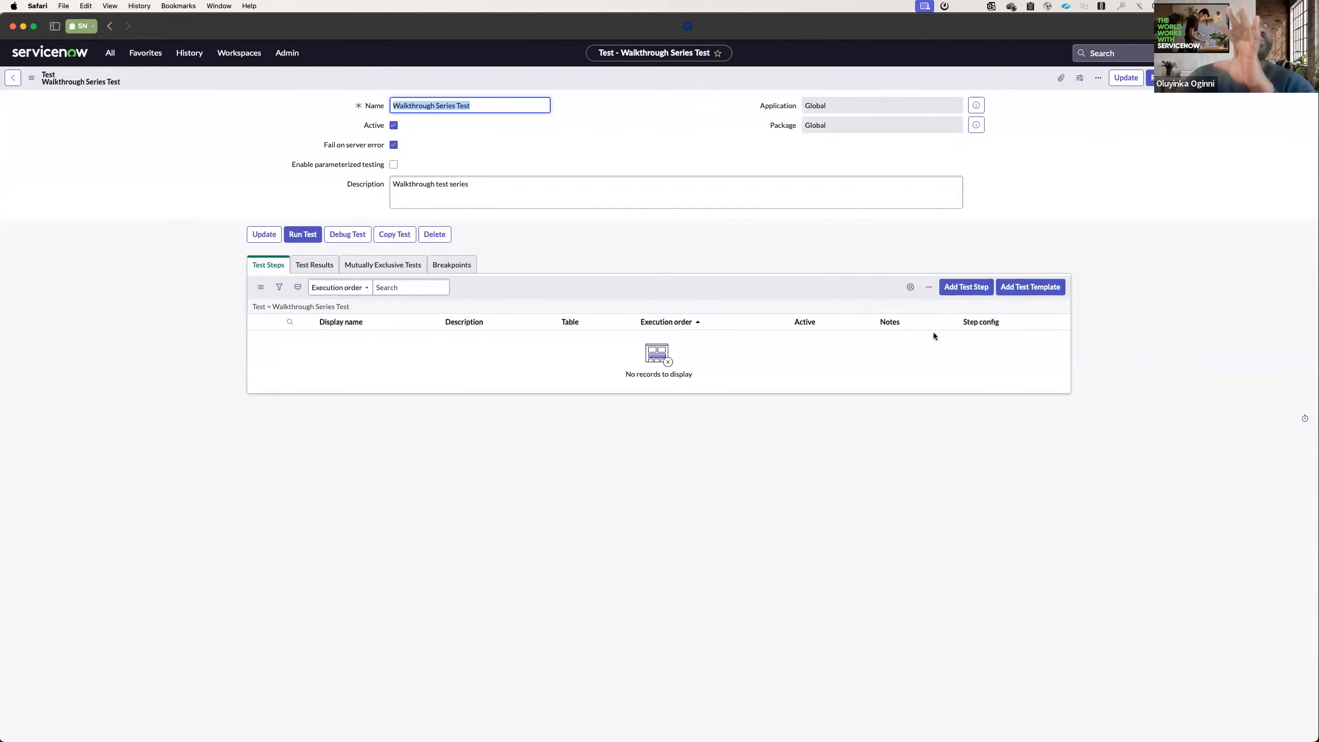
# Start adding a test step and search the available step types for "custom".
pyautogui.click(966, 291)
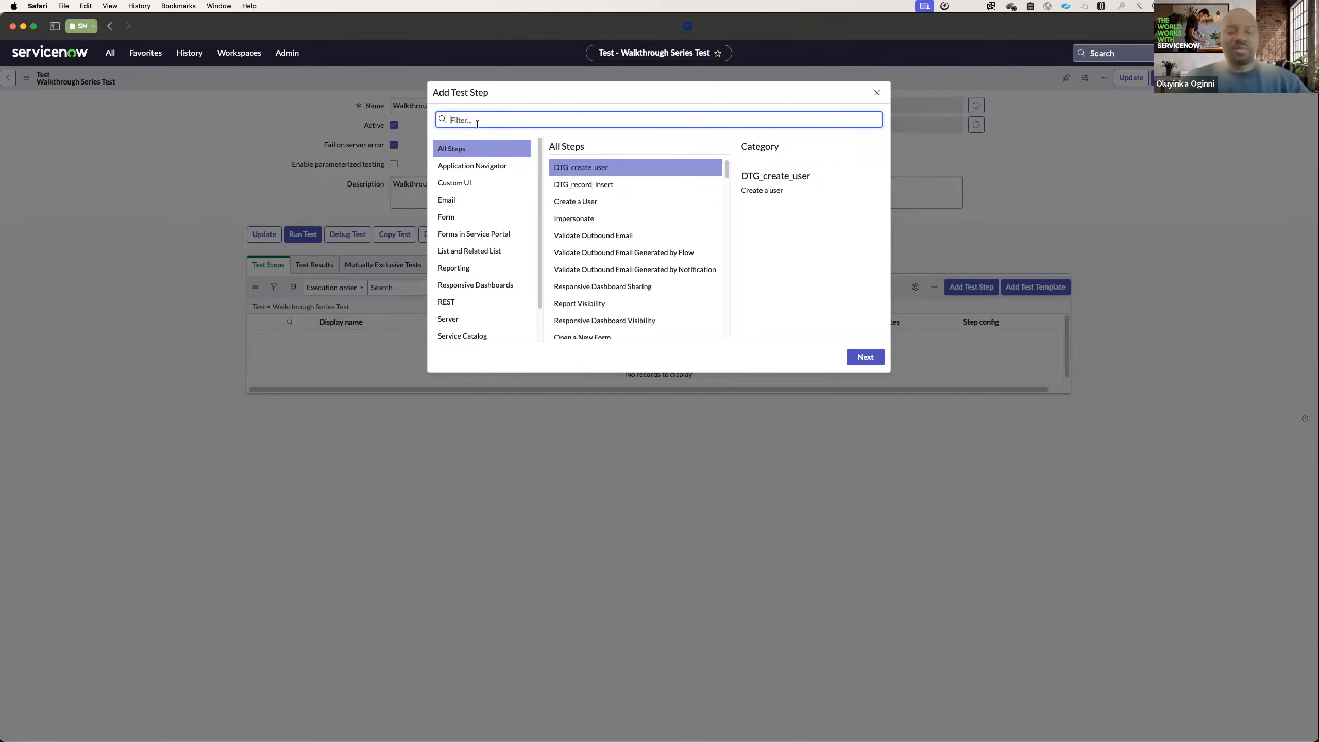
pyautogui.write('custom')
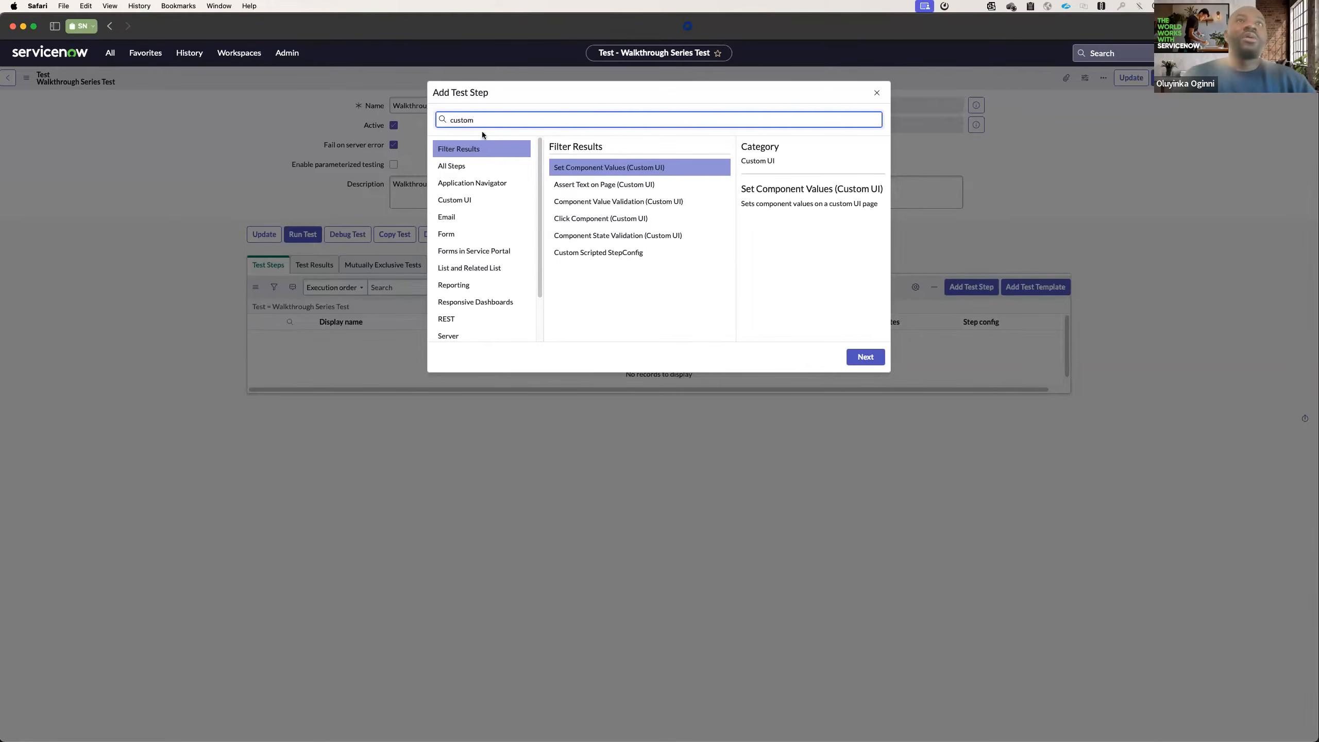
pyautogui.press('BackSpace')
pyautogui.press('BackSpace')
pyautogui.press('BackSpace')
pyautogui.press('BackSpace')
pyautogui.press('BackSpace')
pyautogui.press('BackSpace')
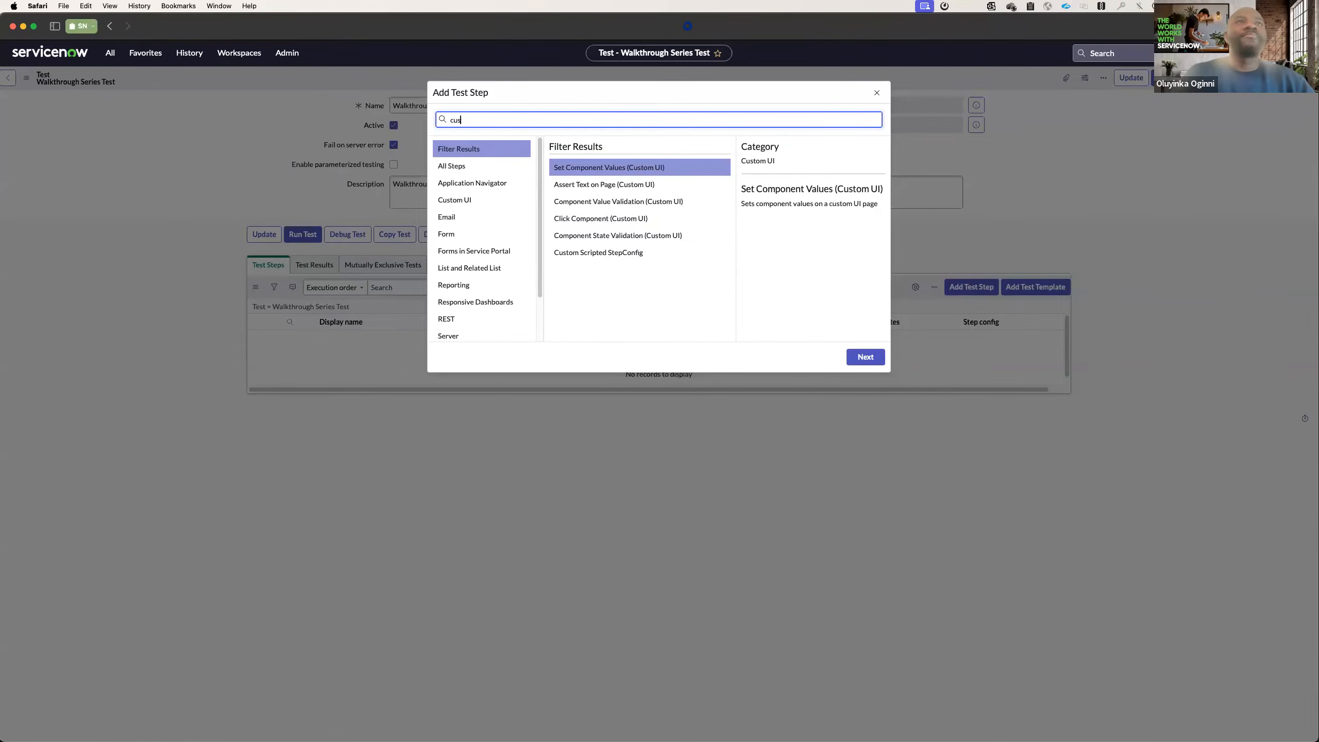
pyautogui.write('custo')
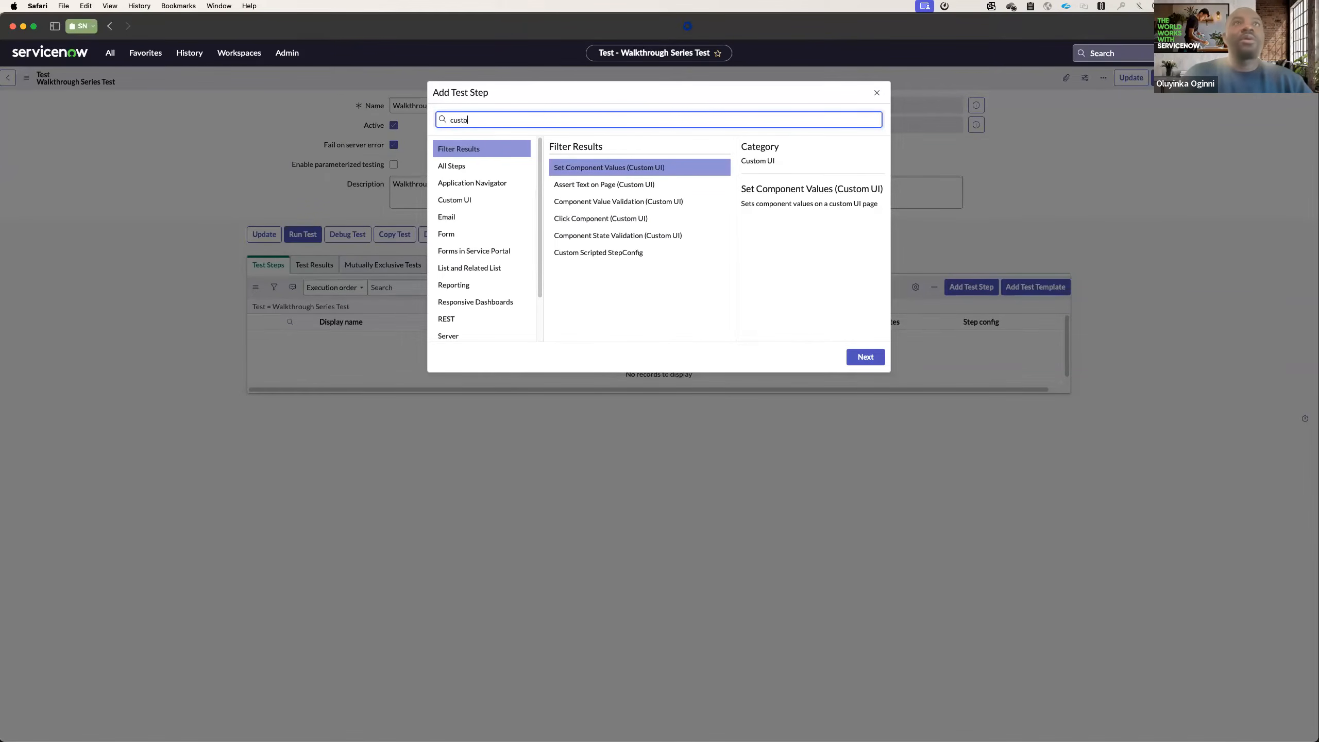
pyautogui.write('m tes')
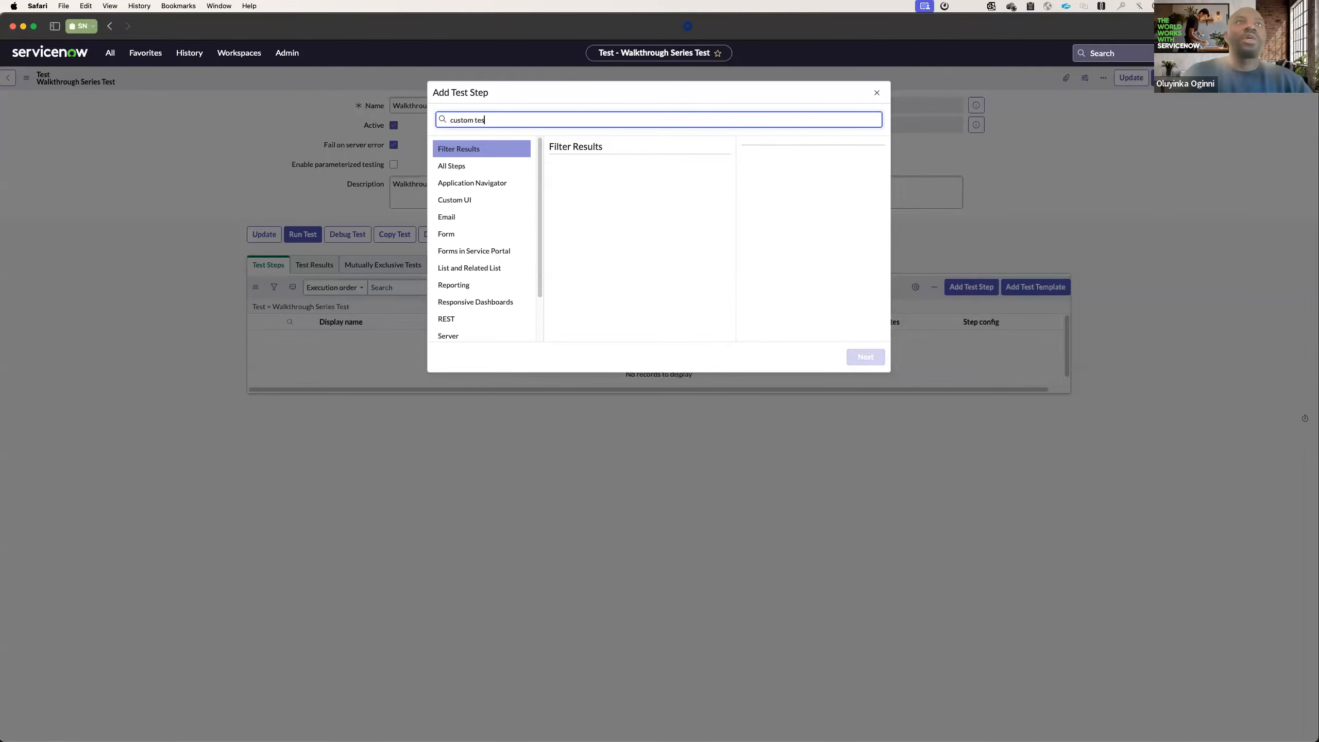
pyautogui.press('BackSpace')
pyautogui.press('BackSpace')
pyautogui.press('BackSpace')
pyautogui.scroll(-2, 499, 302)
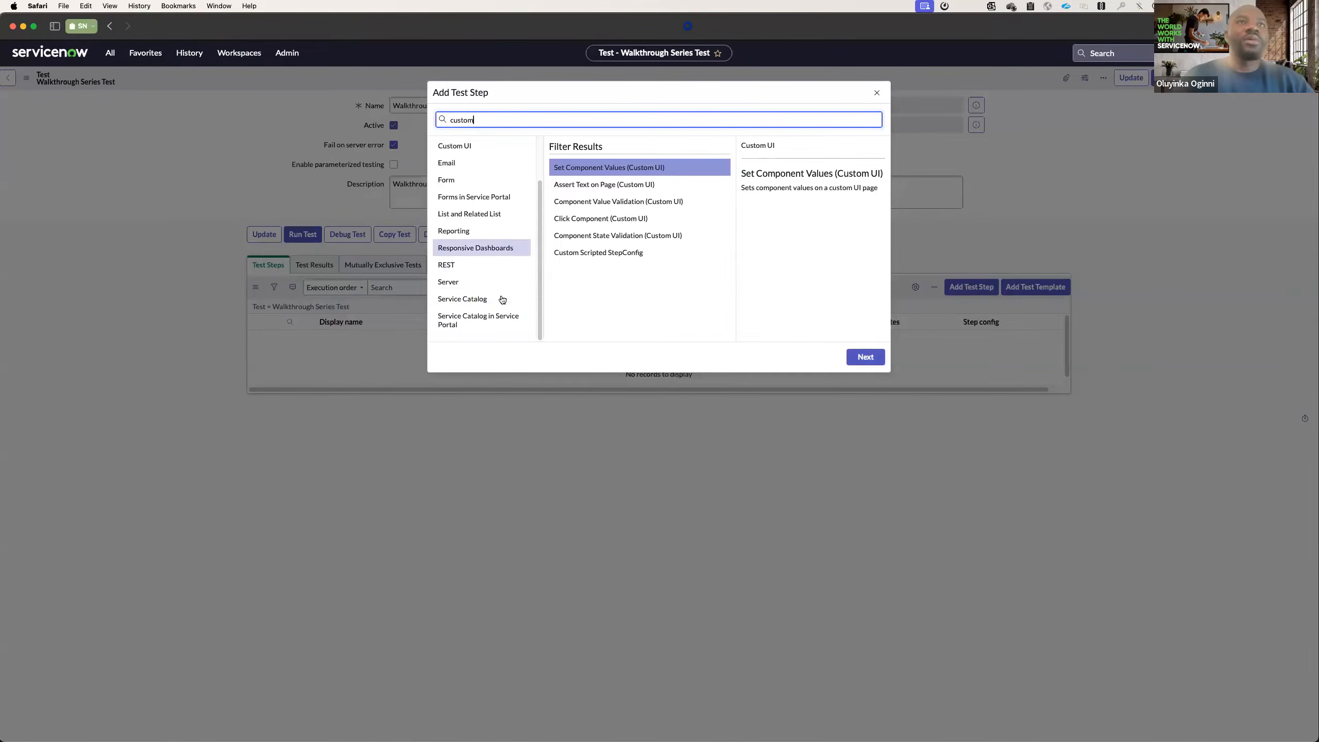
# Examine the description of the Custom Scripted StepConfig step in the Server category.
pyautogui.click(467, 285)
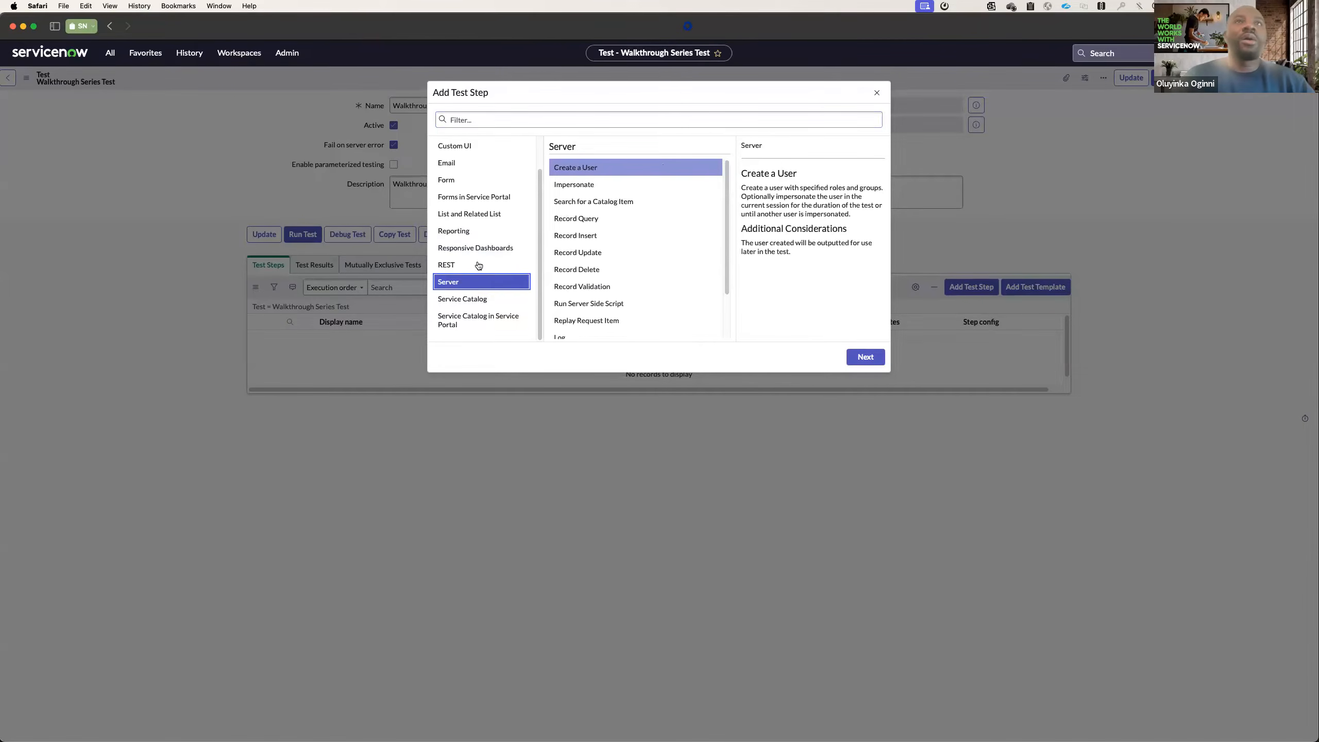
pyautogui.scroll(-2, 584, 267)
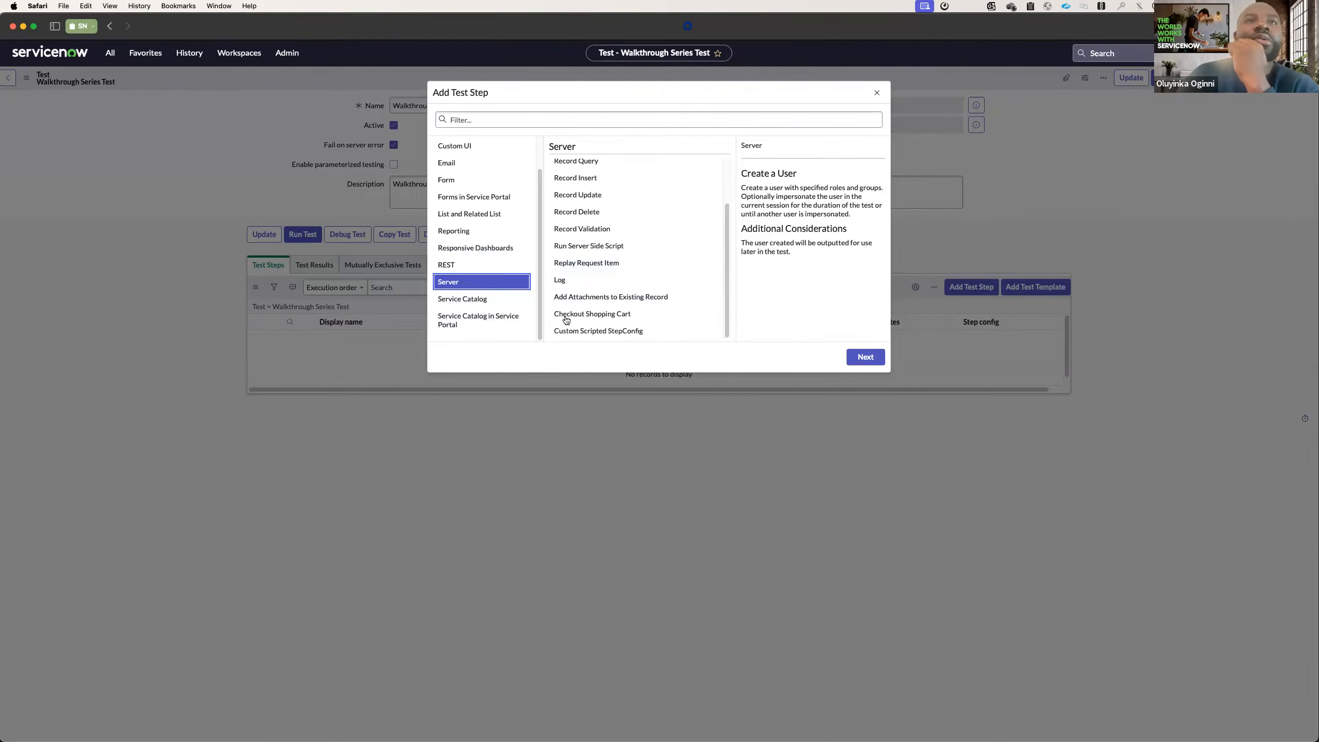
pyautogui.click(595, 332)
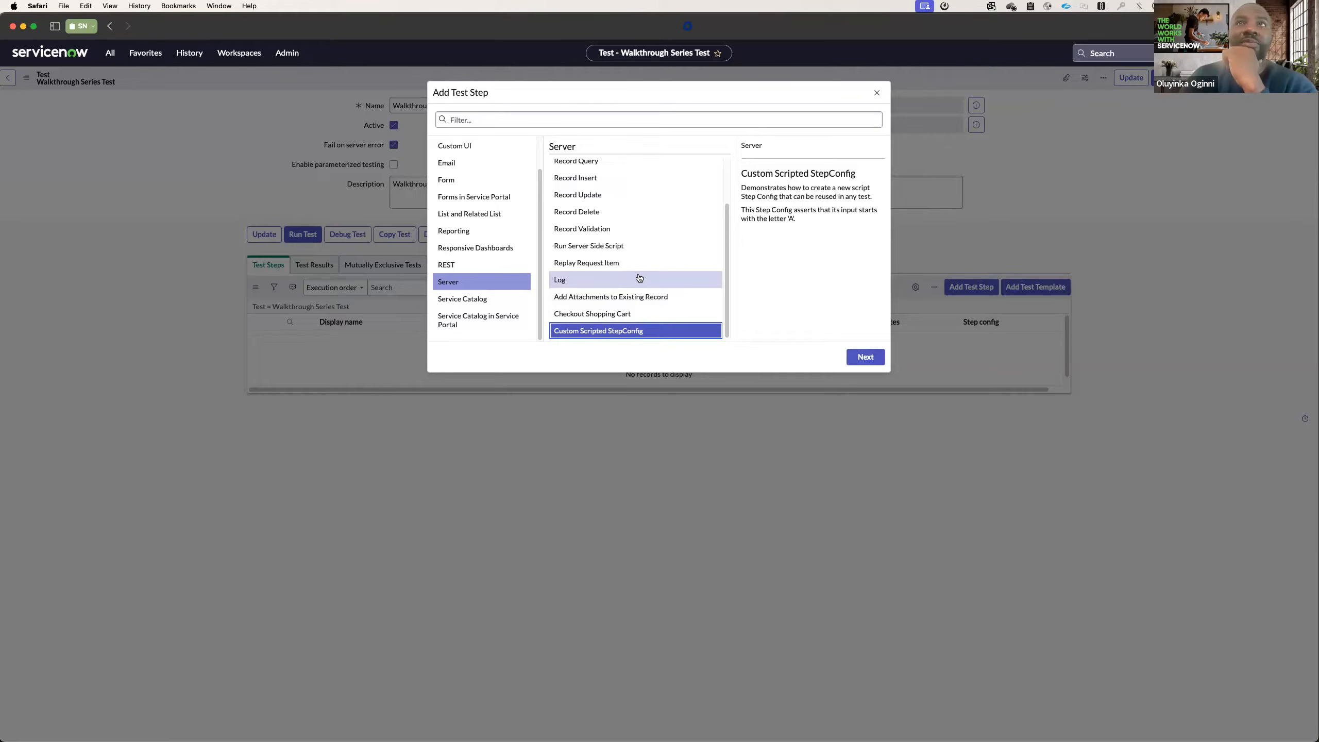
# Choose Create a User from all step types and proceed to its configuration form.
pyautogui.scroll(2, 470, 254)
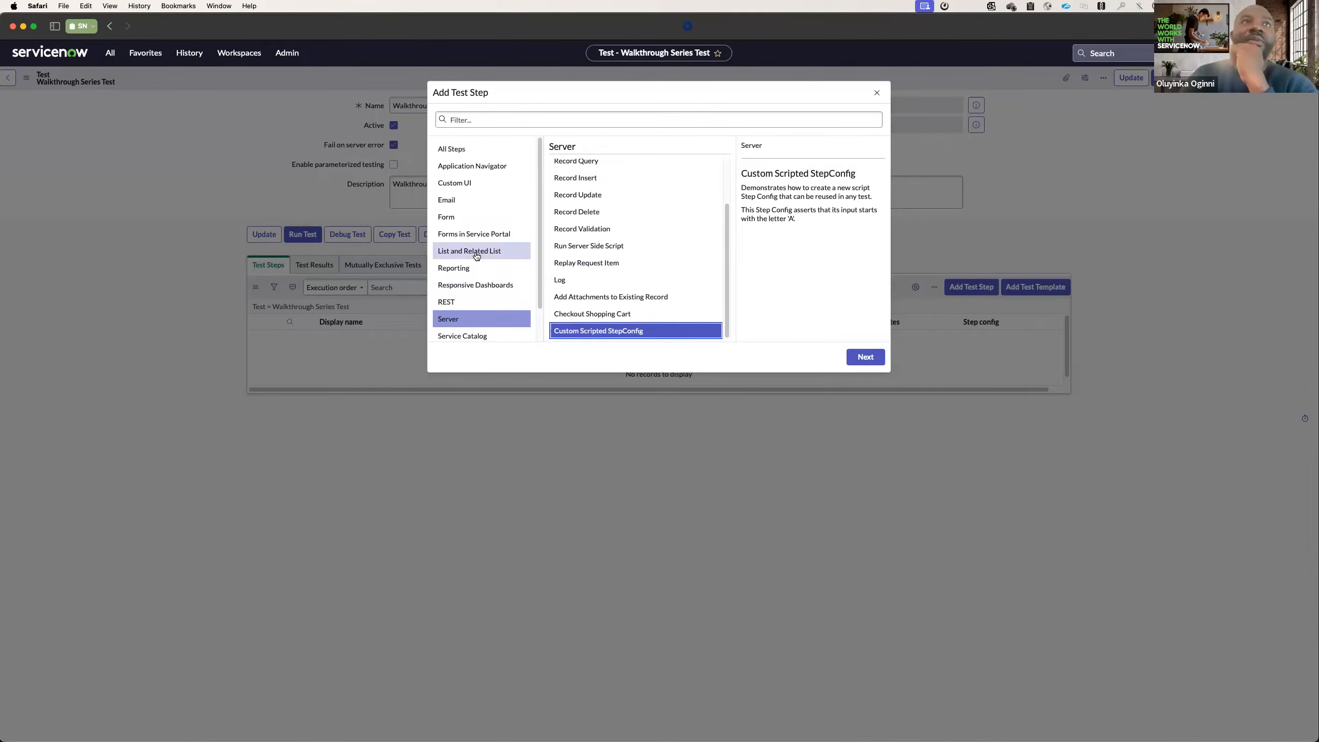
pyautogui.click(456, 150)
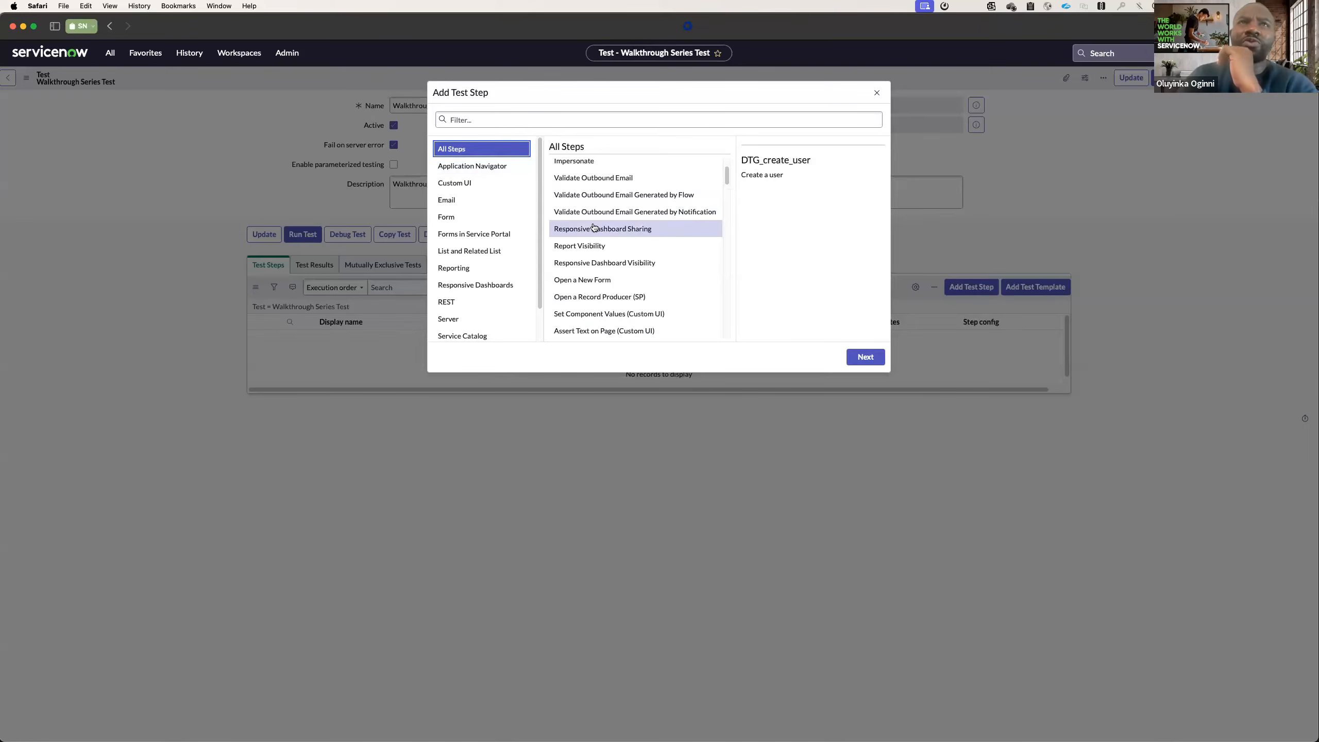
pyautogui.scroll(2, 612, 213)
pyautogui.click(600, 203)
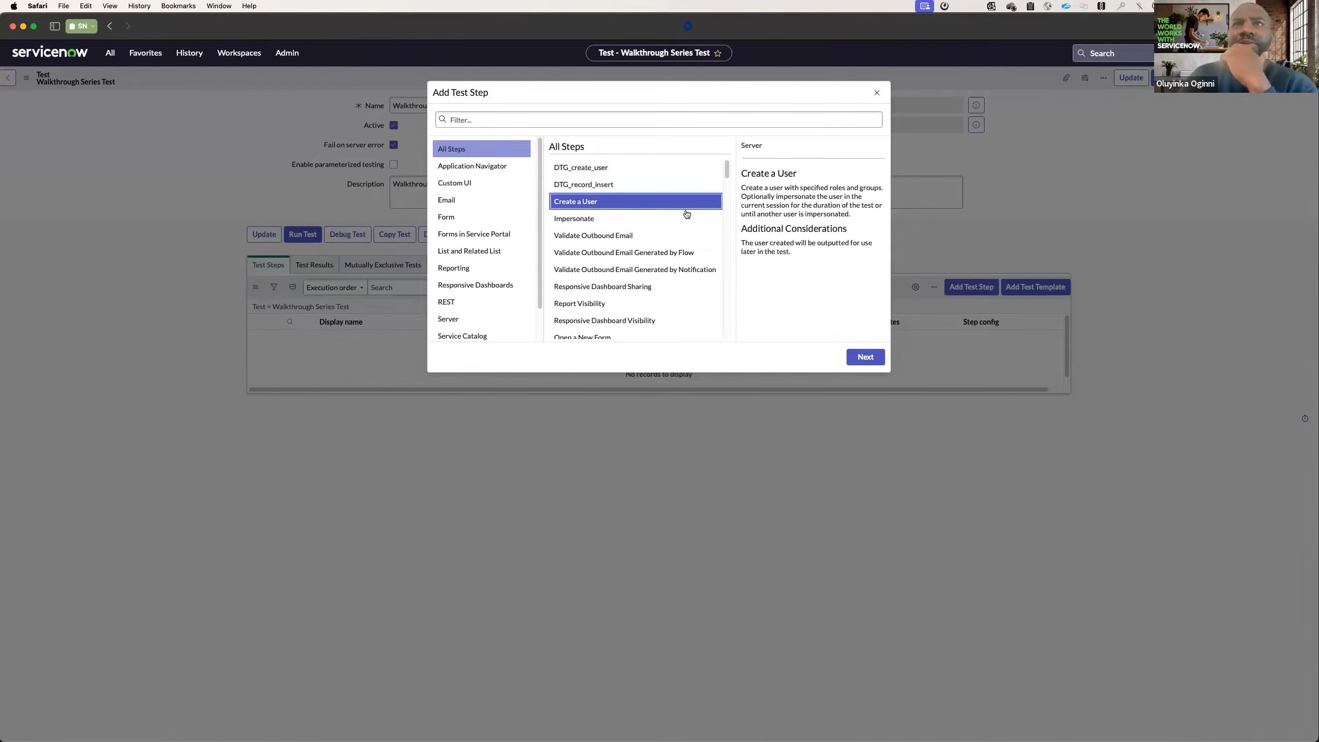
pyautogui.click(866, 357)
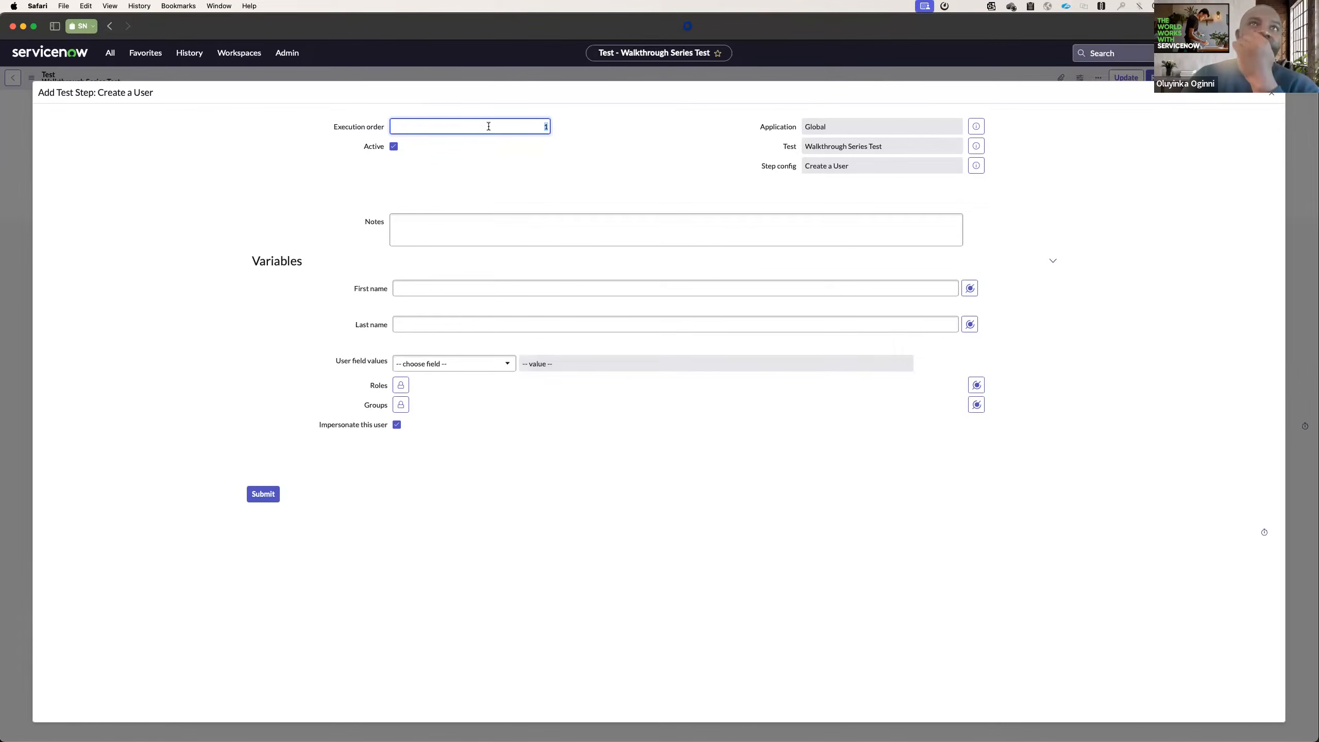
# Enter "Create a new user" as the notes of the Create a User test step.
pyautogui.click(411, 227)
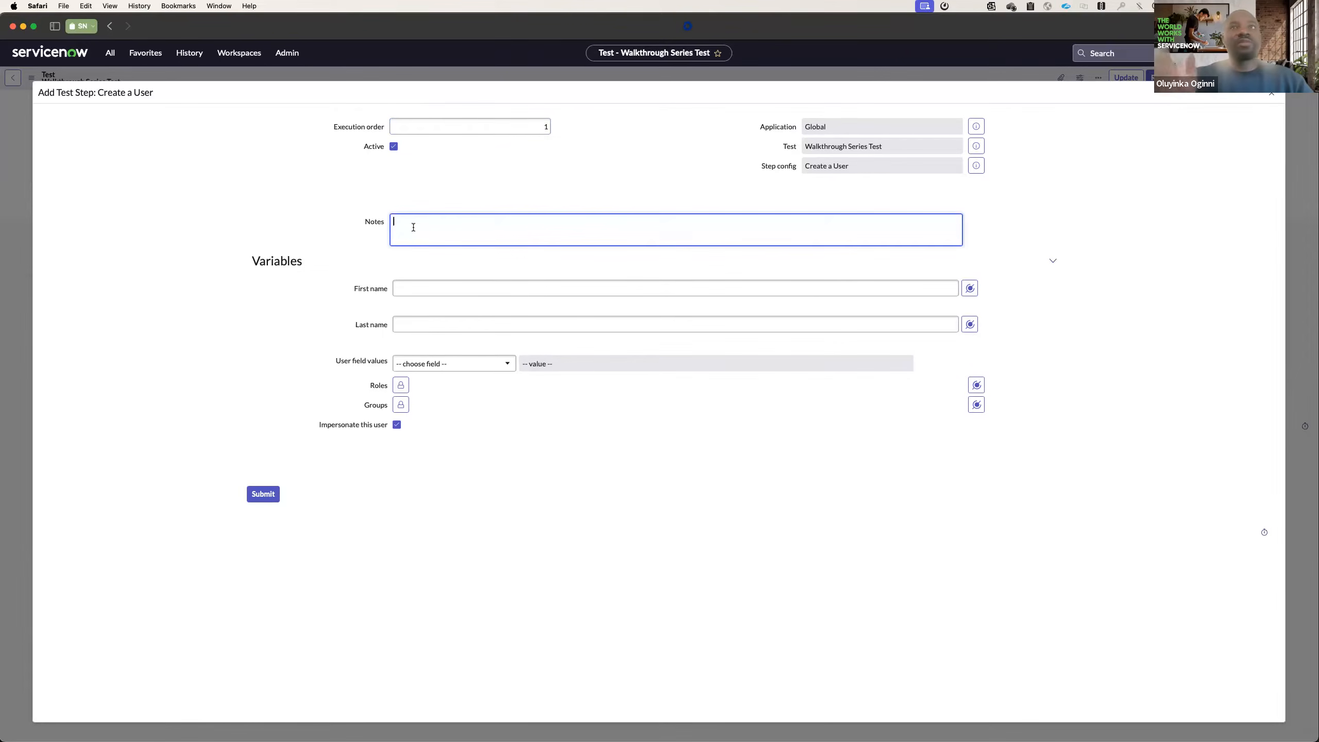
pyautogui.write('Create a new user')
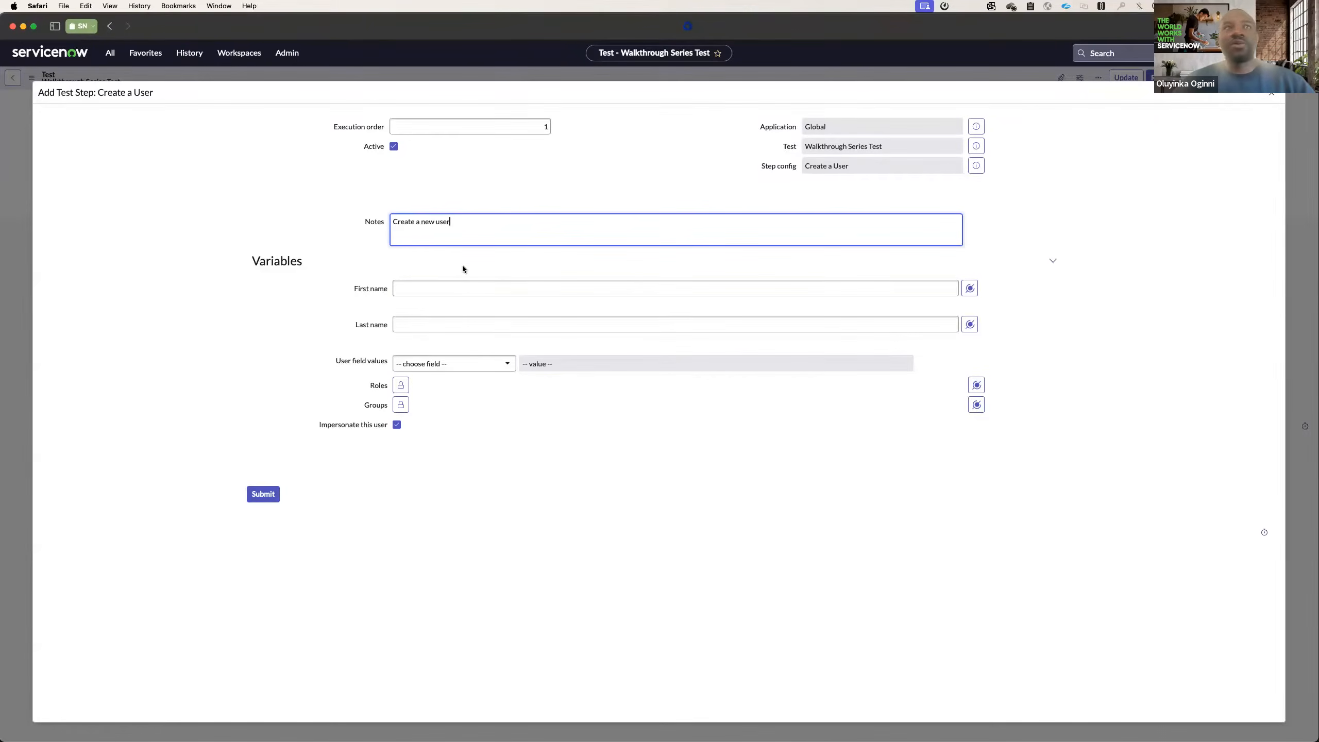
# Fill in the first name and last name of the user that the test step creates.
pyautogui.click(447, 286)
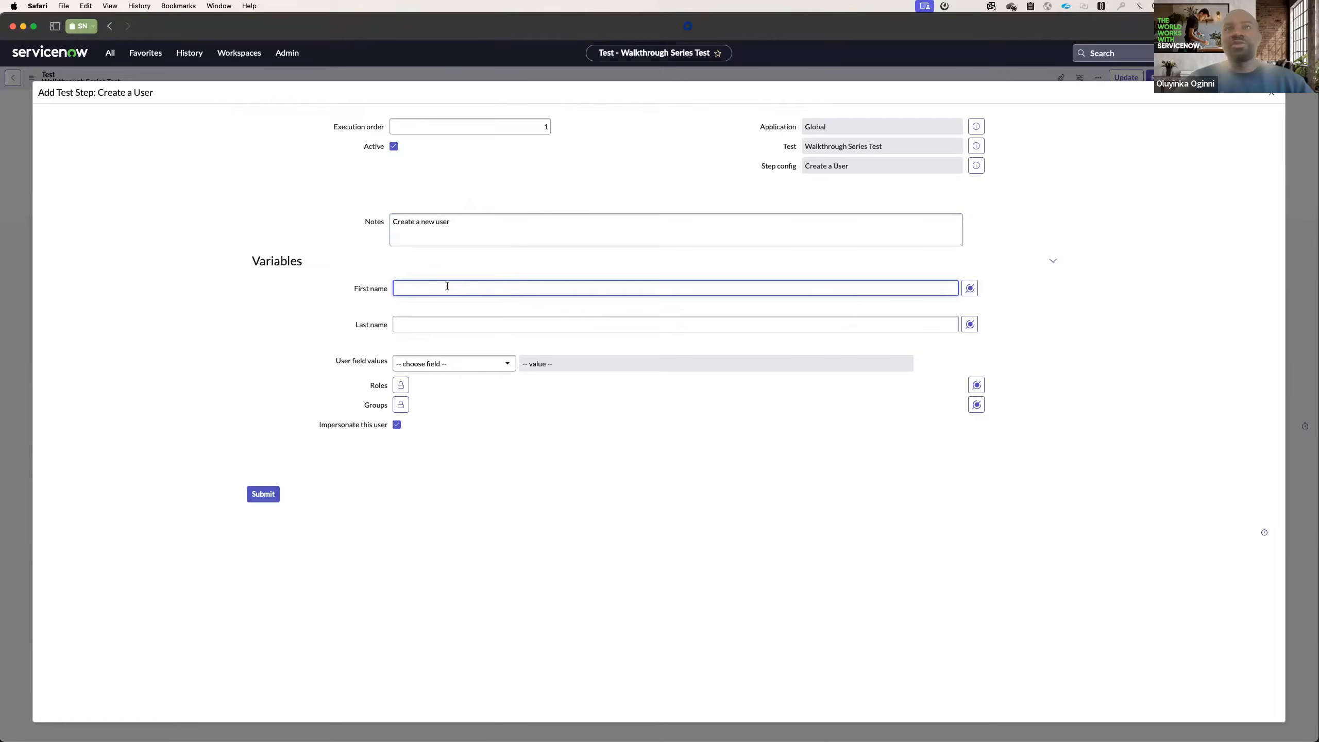
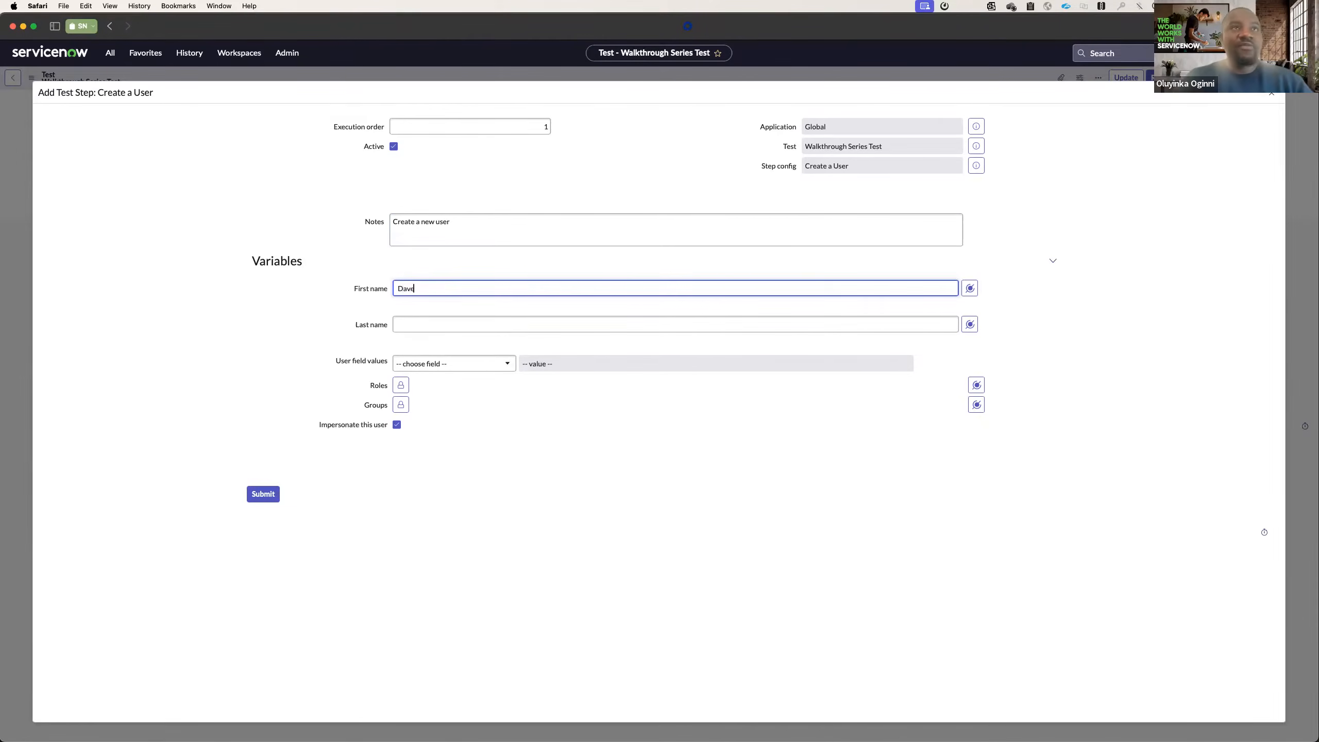
pyautogui.click(439, 325)
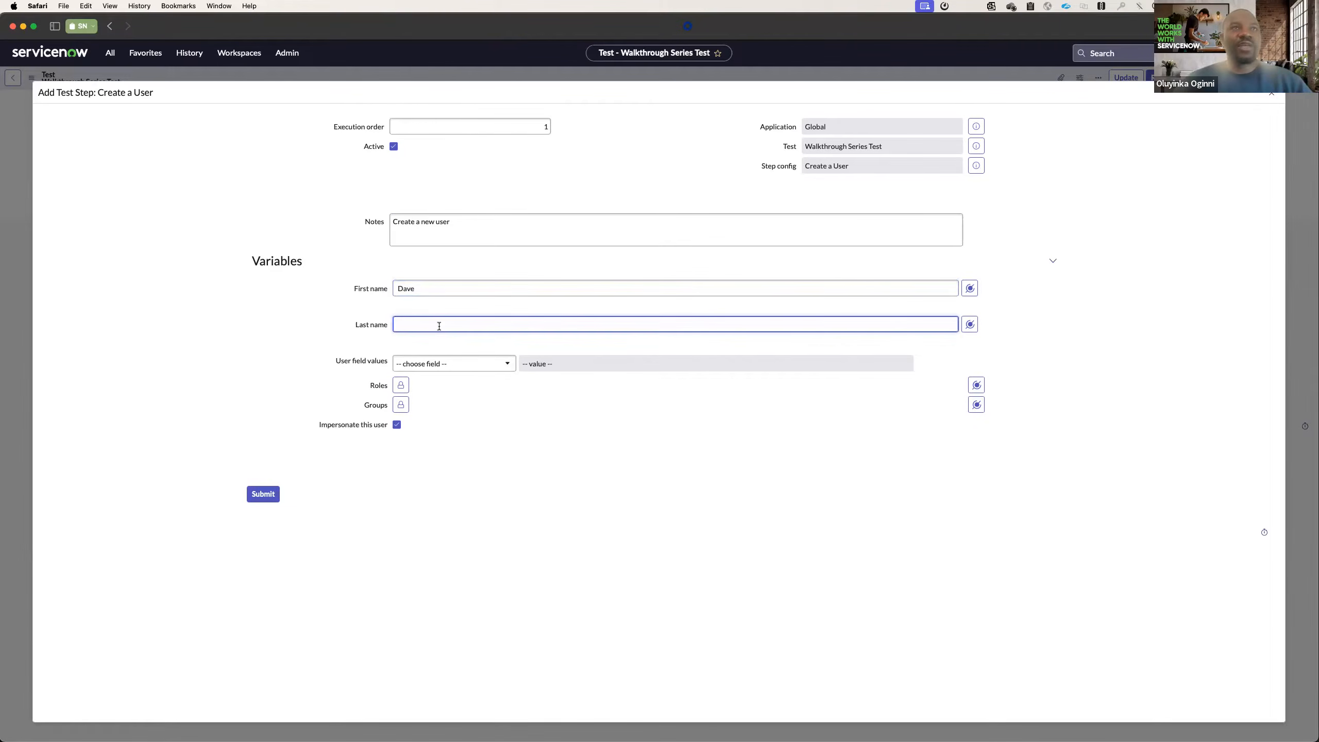
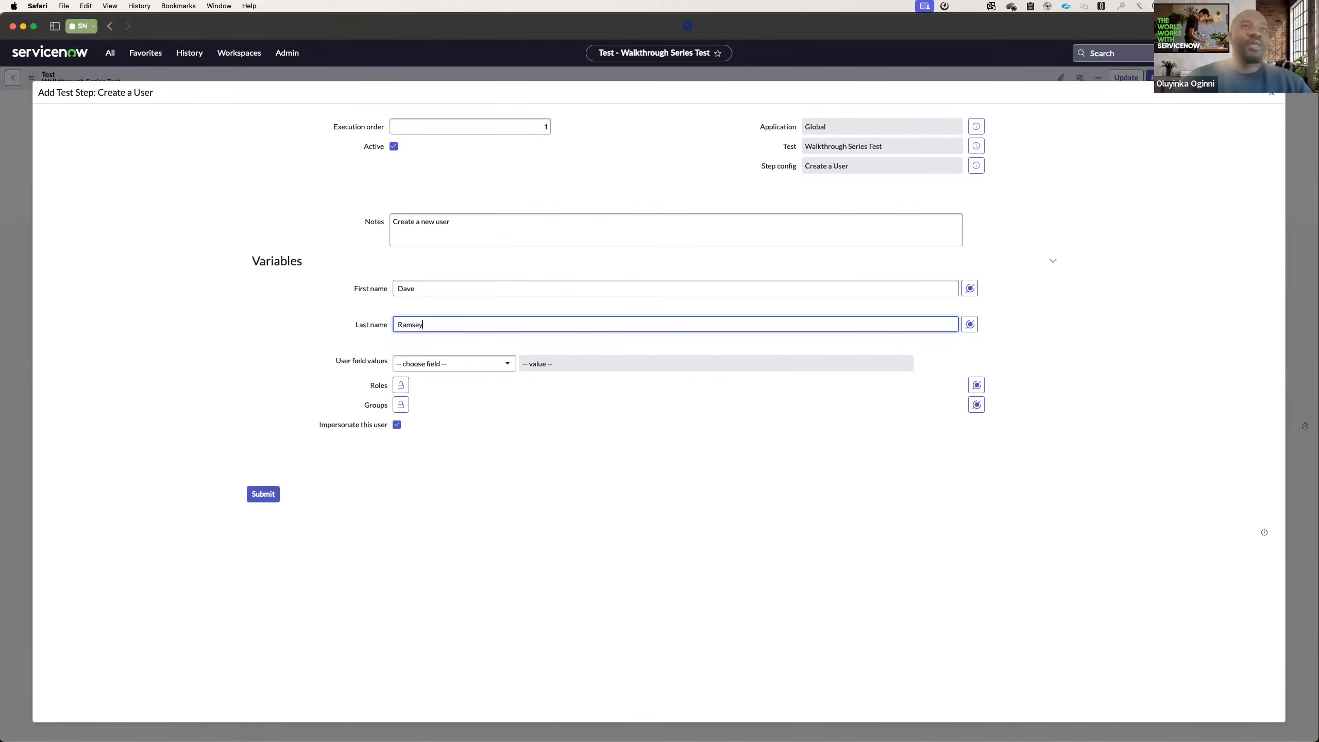
# Add Home phone to the user field values and fill in the user's phone number.
pyautogui.click(410, 363)
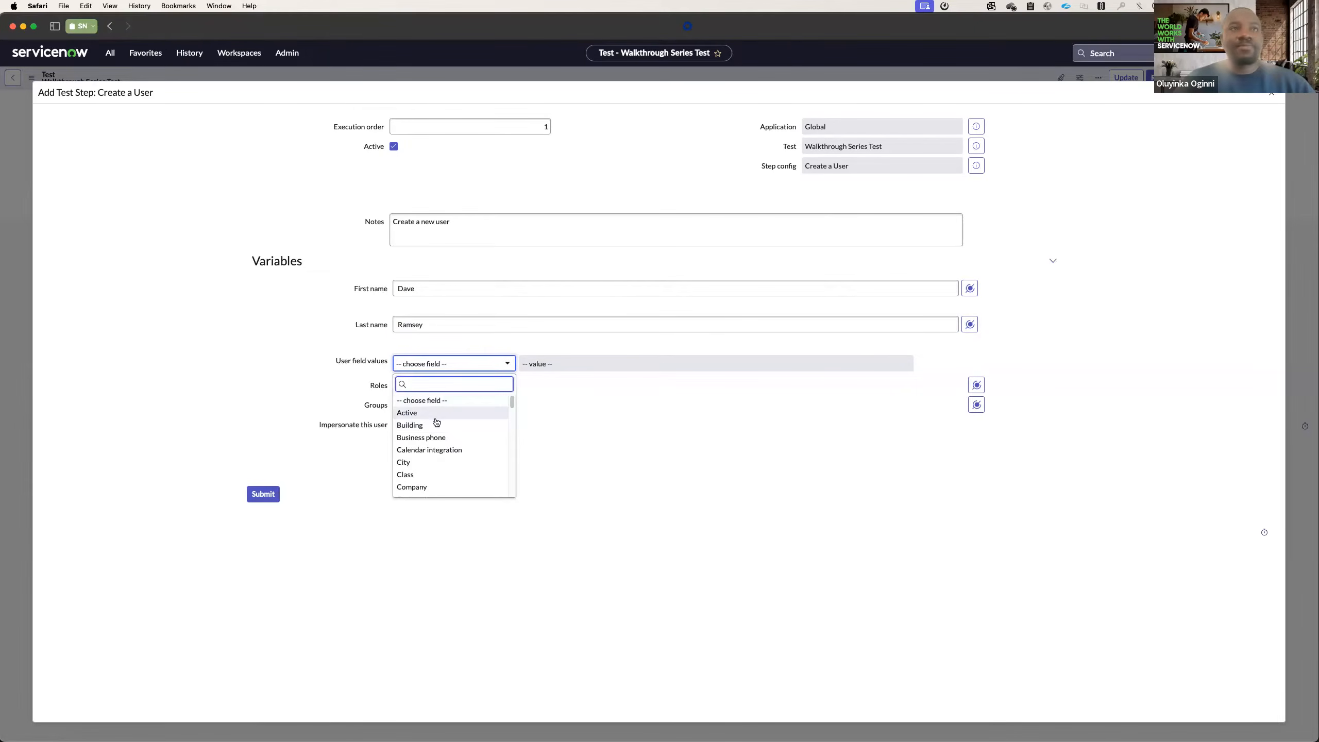
pyautogui.scroll(-1, 443, 455)
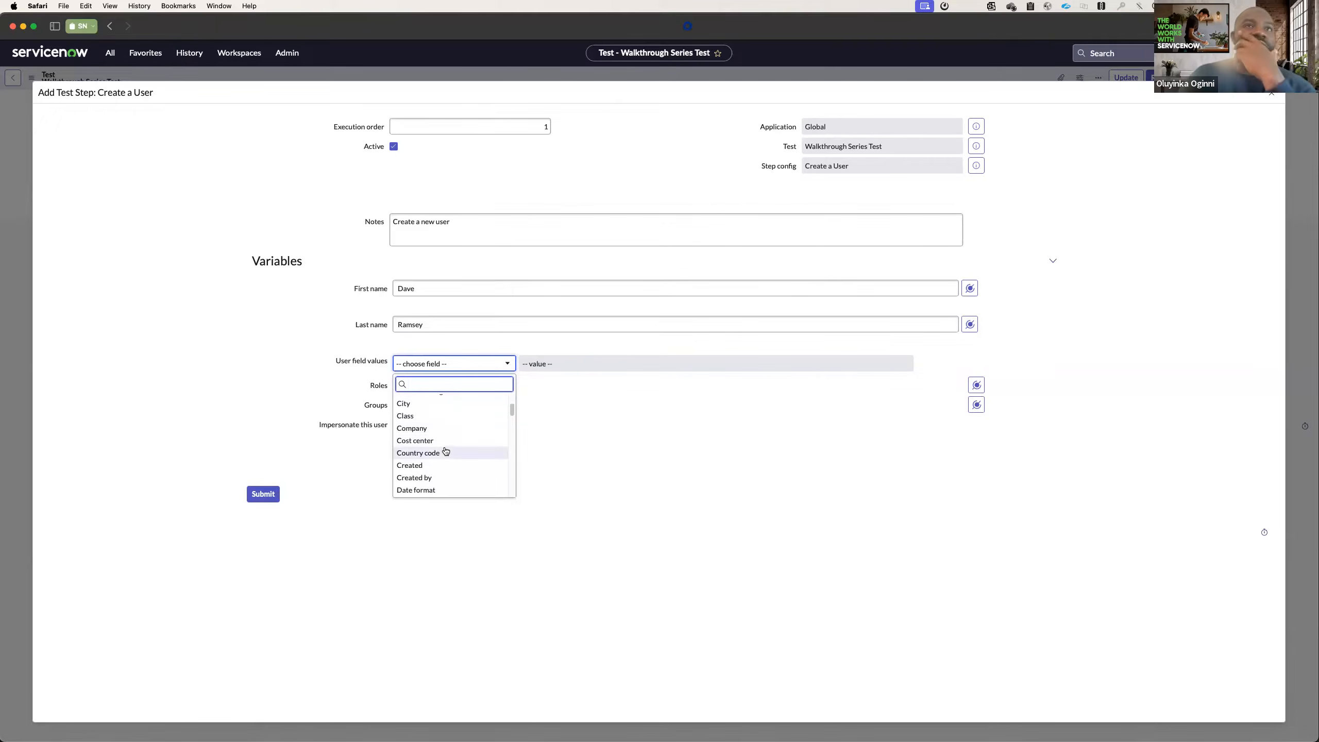
pyautogui.scroll(-2, 446, 452)
pyautogui.scroll(-5, 447, 452)
pyautogui.scroll(2, 439, 441)
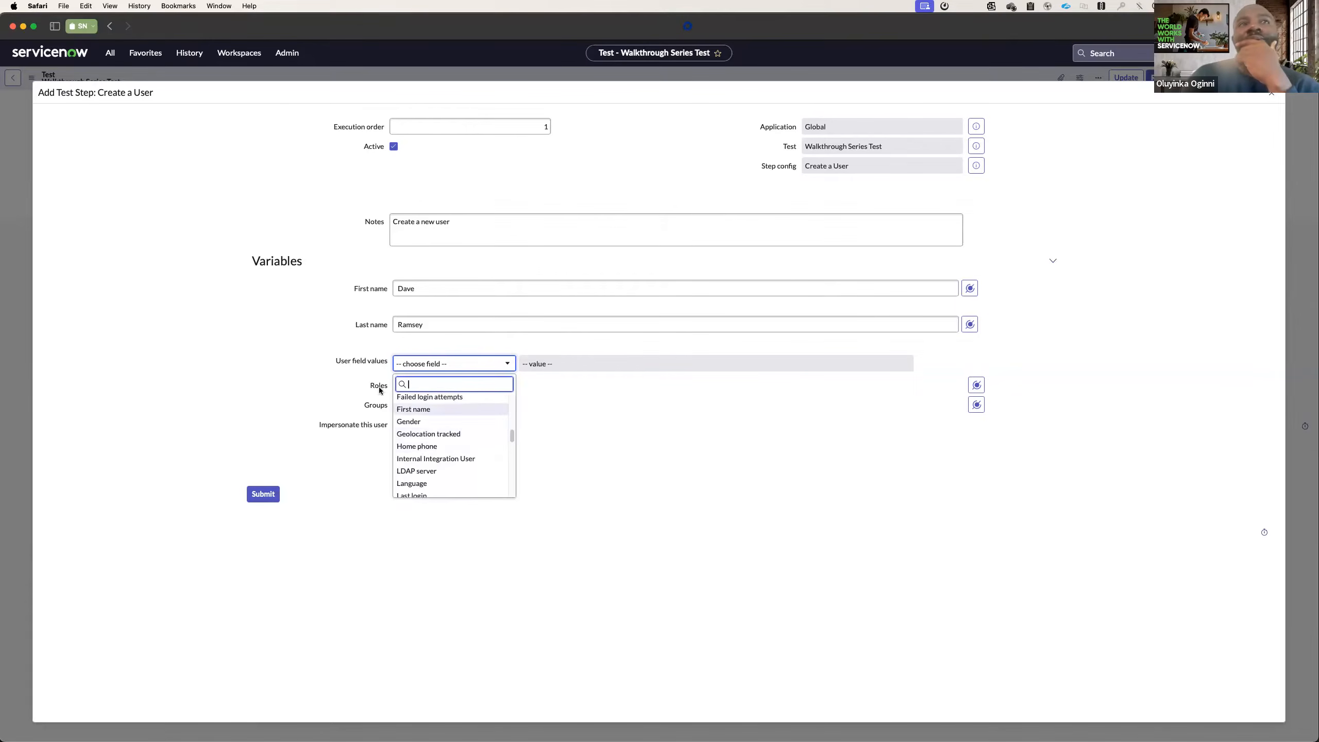
pyautogui.scroll(-1, 428, 441)
pyautogui.scroll(3, 432, 458)
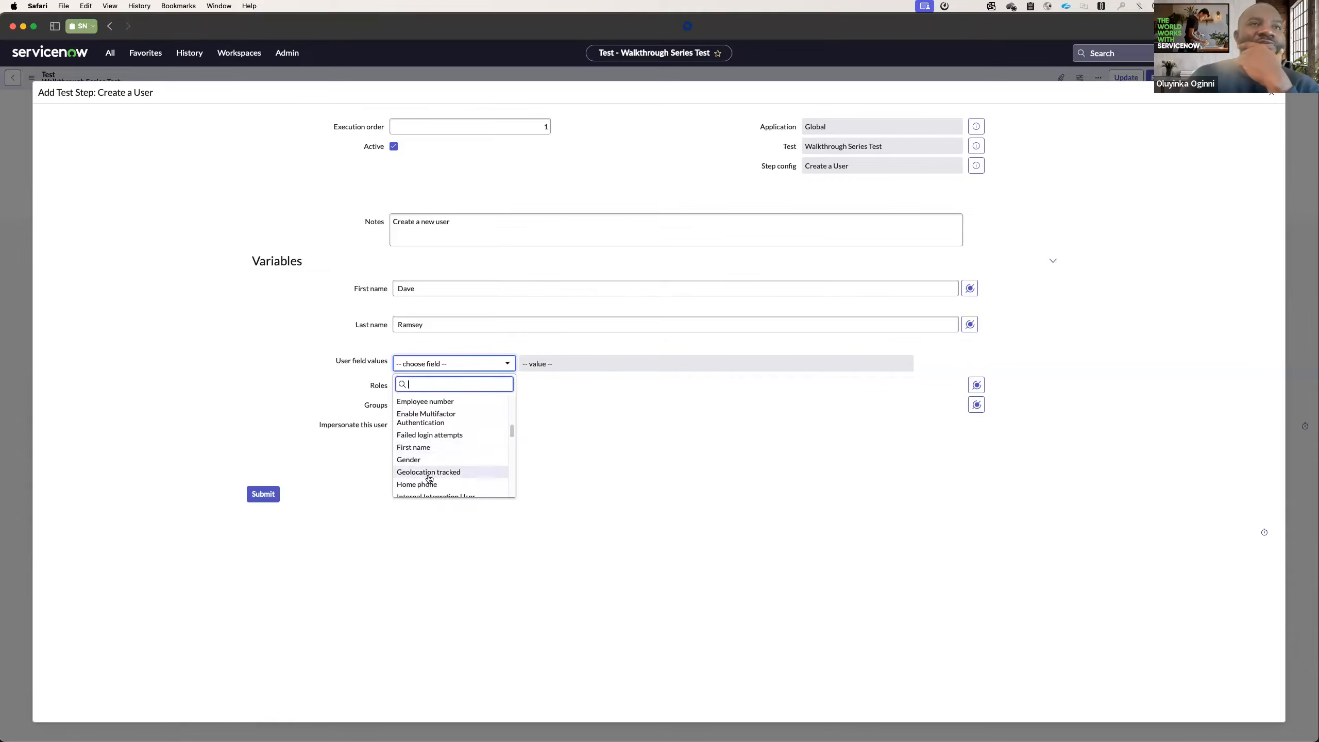
pyautogui.click(428, 486)
pyautogui.click(567, 363)
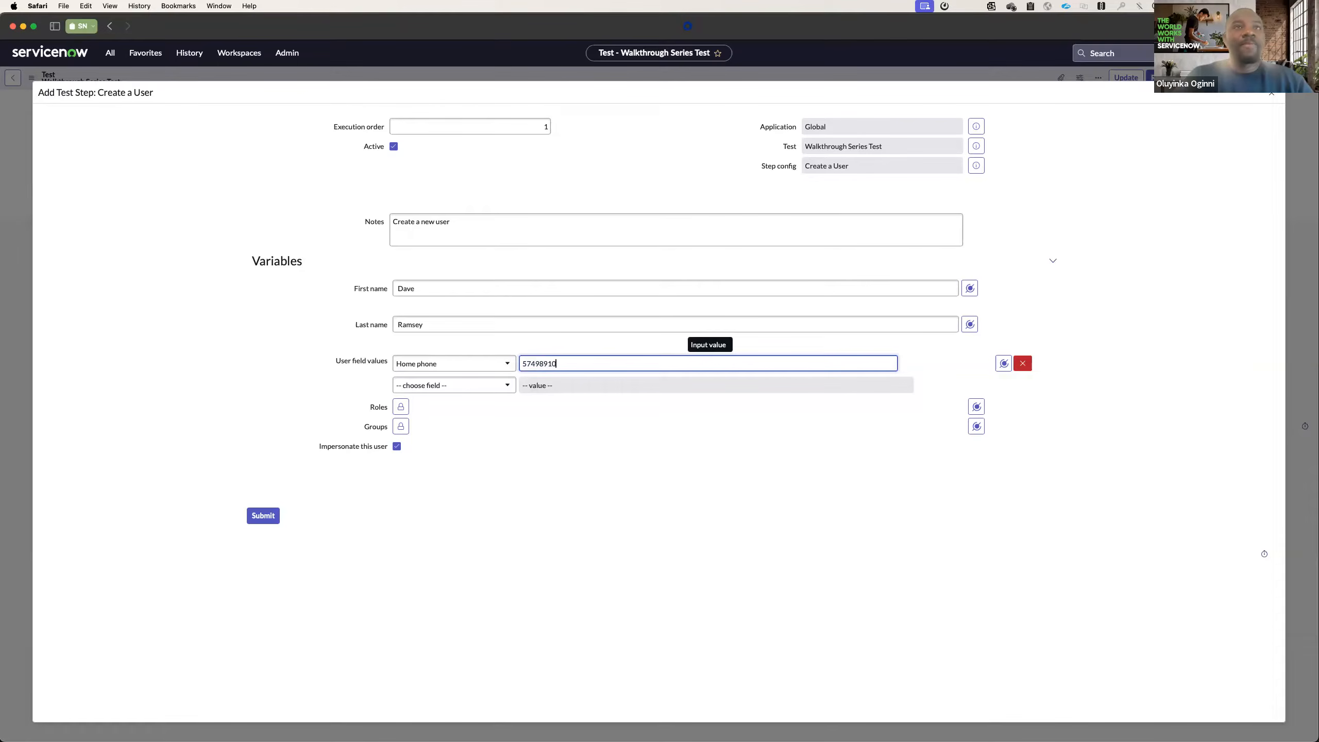
# Unlock the Roles list and add the atf_test_designer role to the user.
pyautogui.click(401, 408)
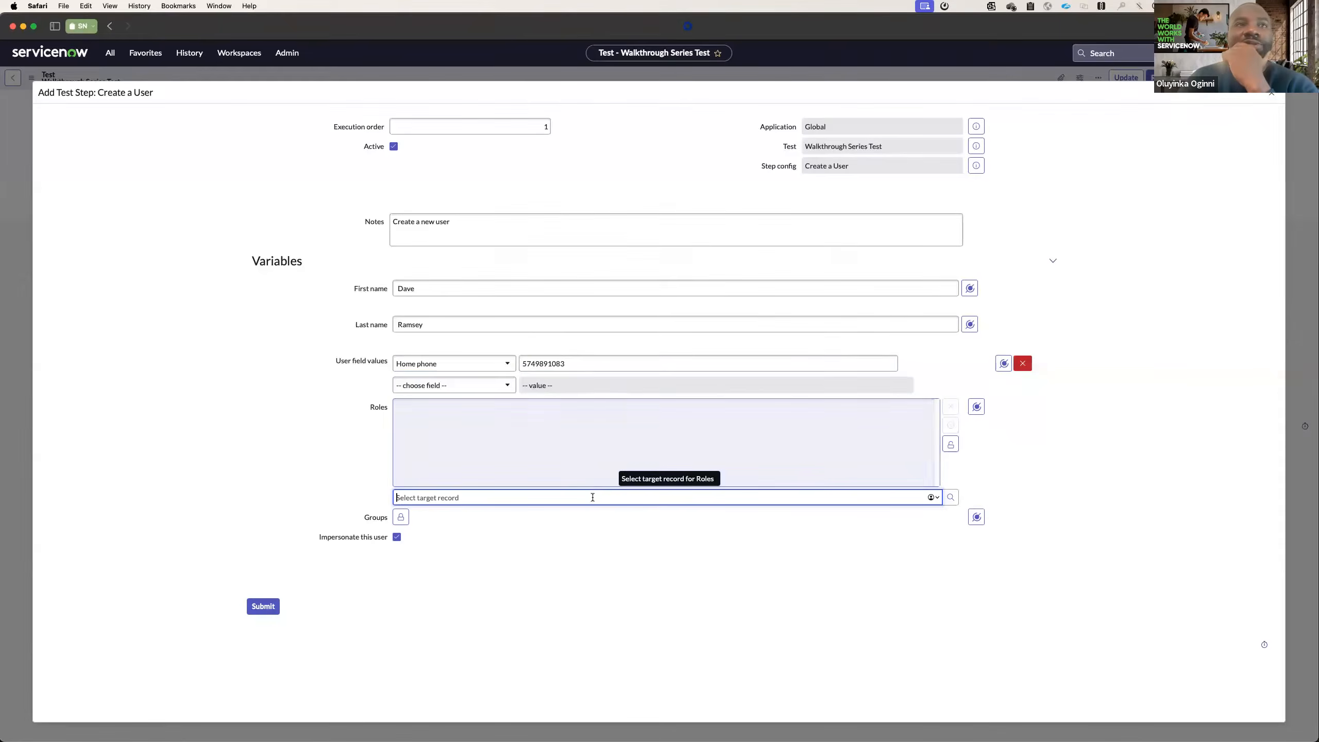
pyautogui.write('atf')
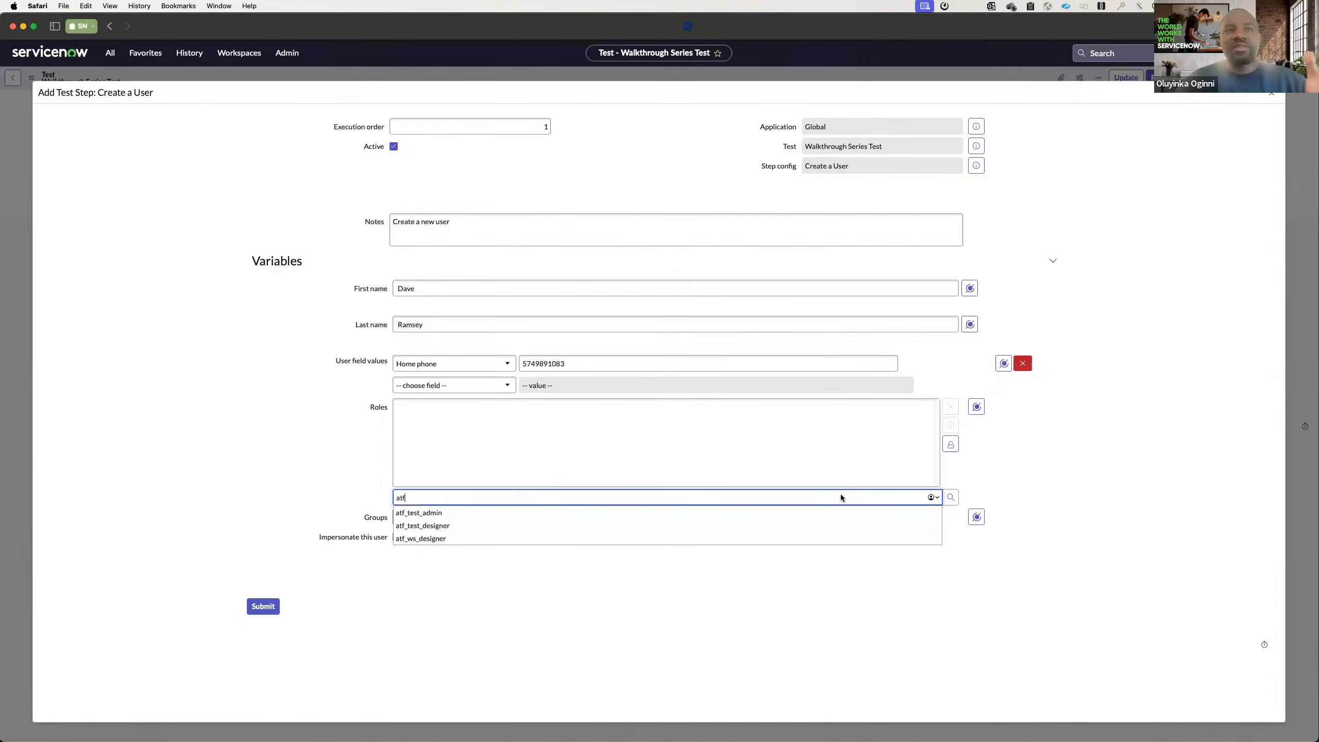
pyautogui.click(480, 526)
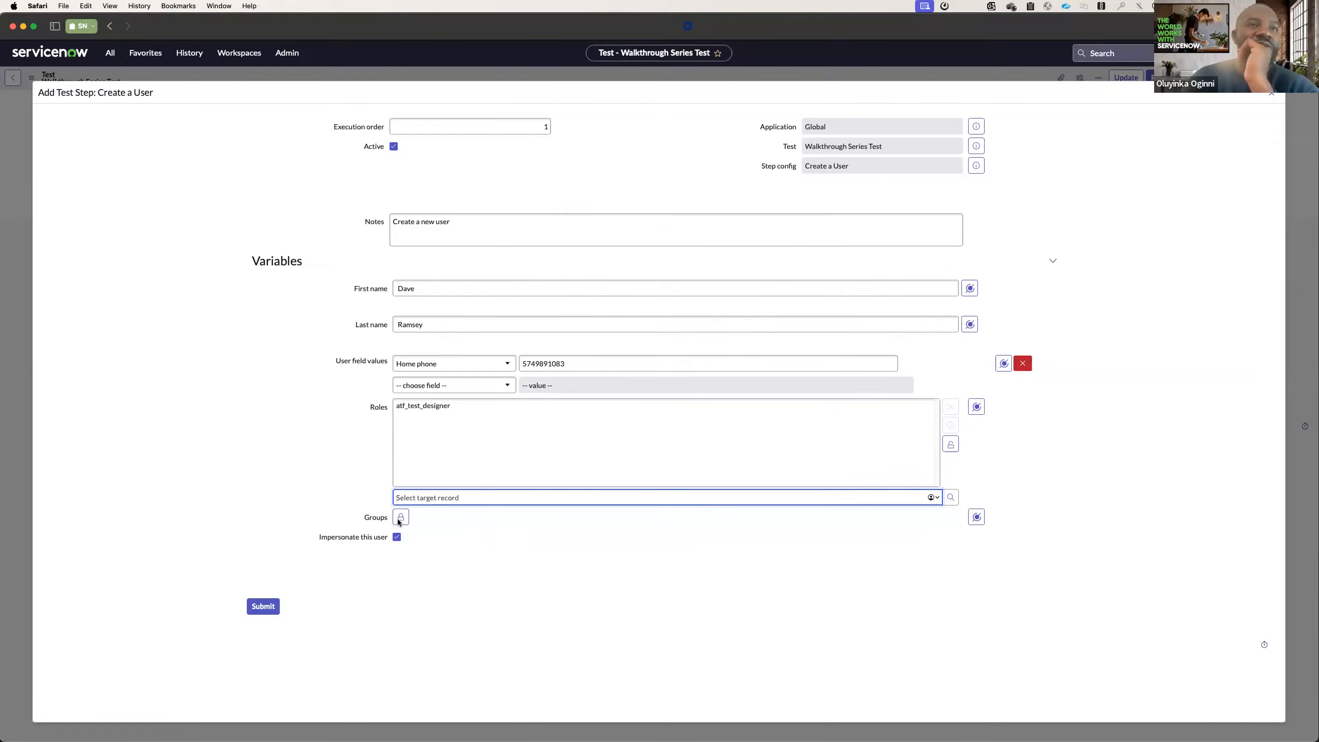
pyautogui.click(400, 520)
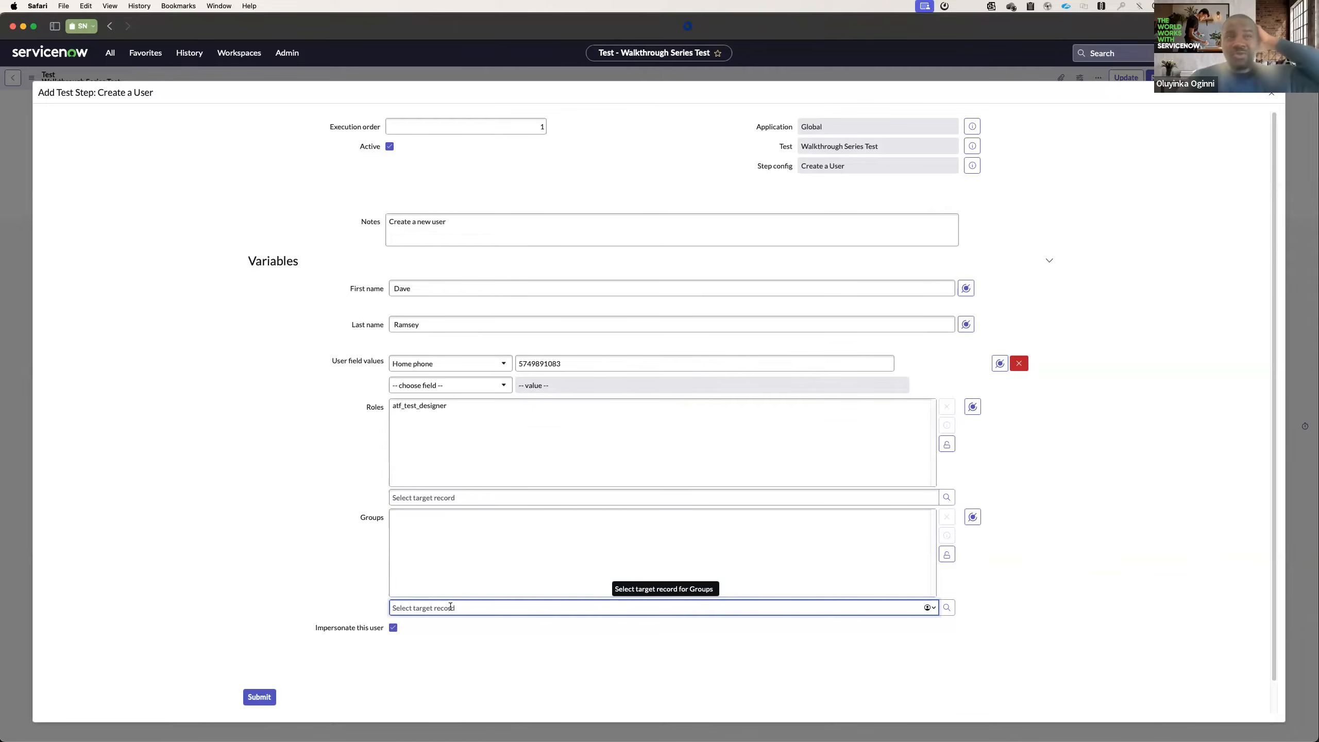
pyautogui.write('admi')
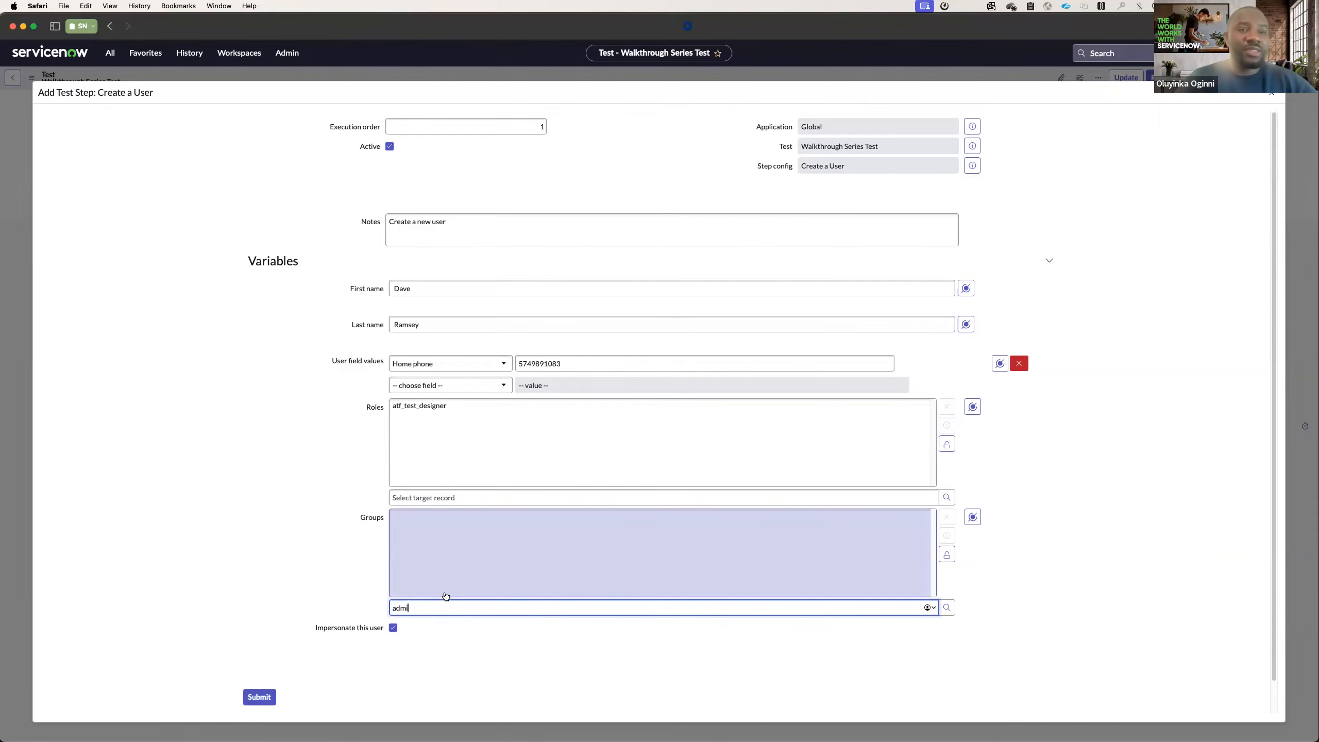
pyautogui.press('BackSpace')
pyautogui.press('BackSpace')
pyautogui.press('BackSpace')
pyautogui.press('BackSpace')
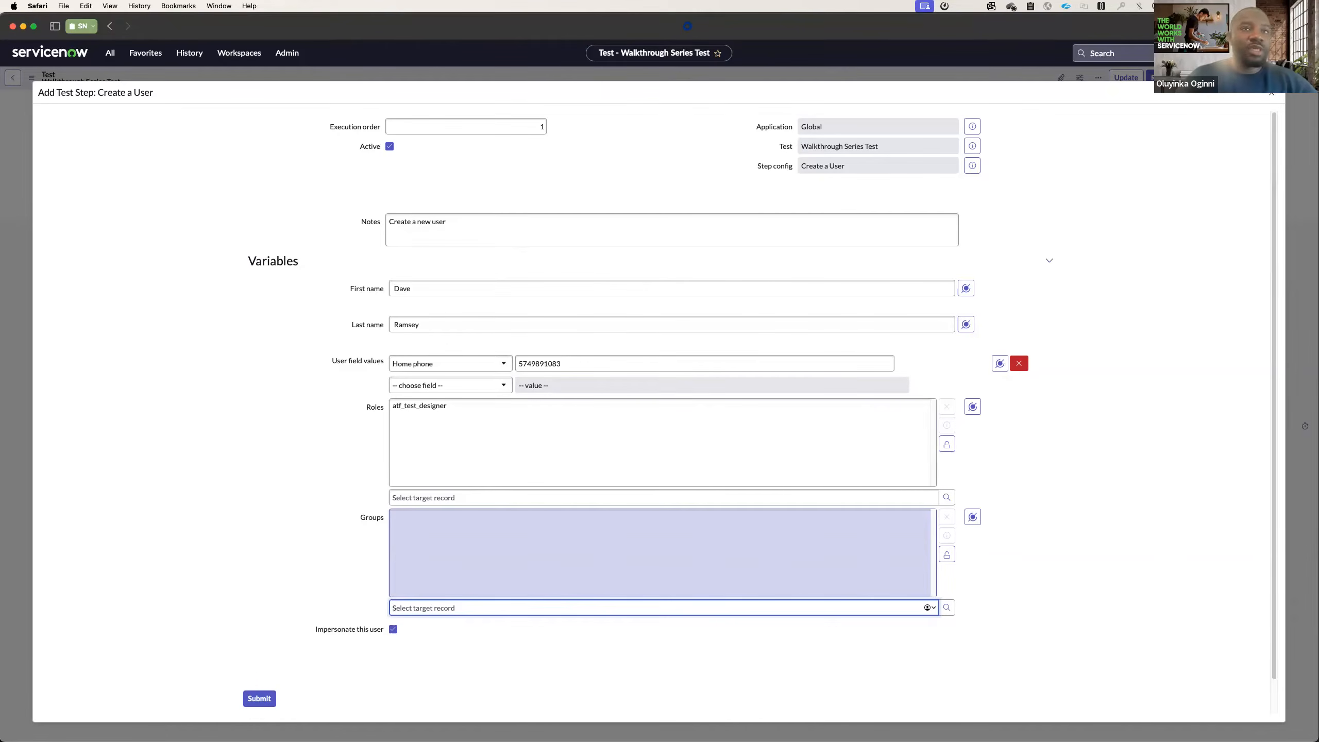
pyautogui.click(946, 554)
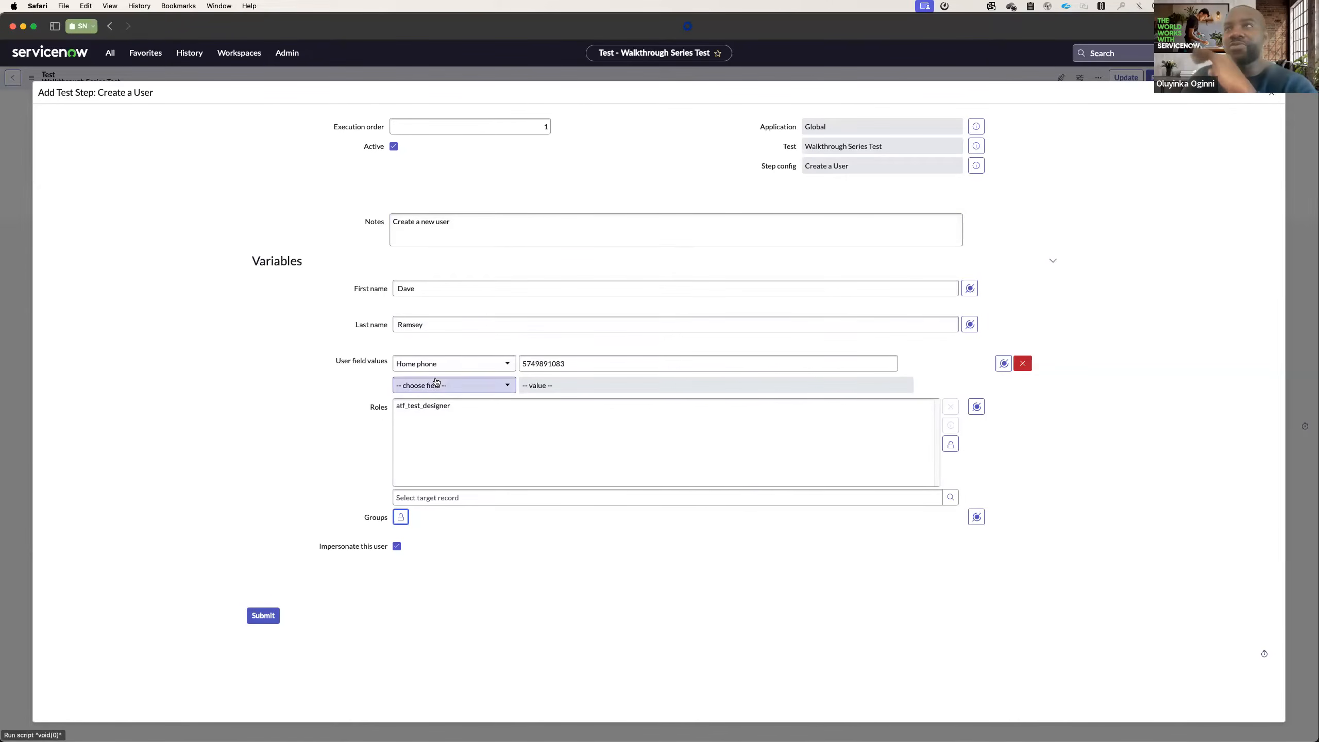
# Submit the Create a User step and start a Record Insert step after it for the User [sys_user] table.
pyautogui.click(263, 616)
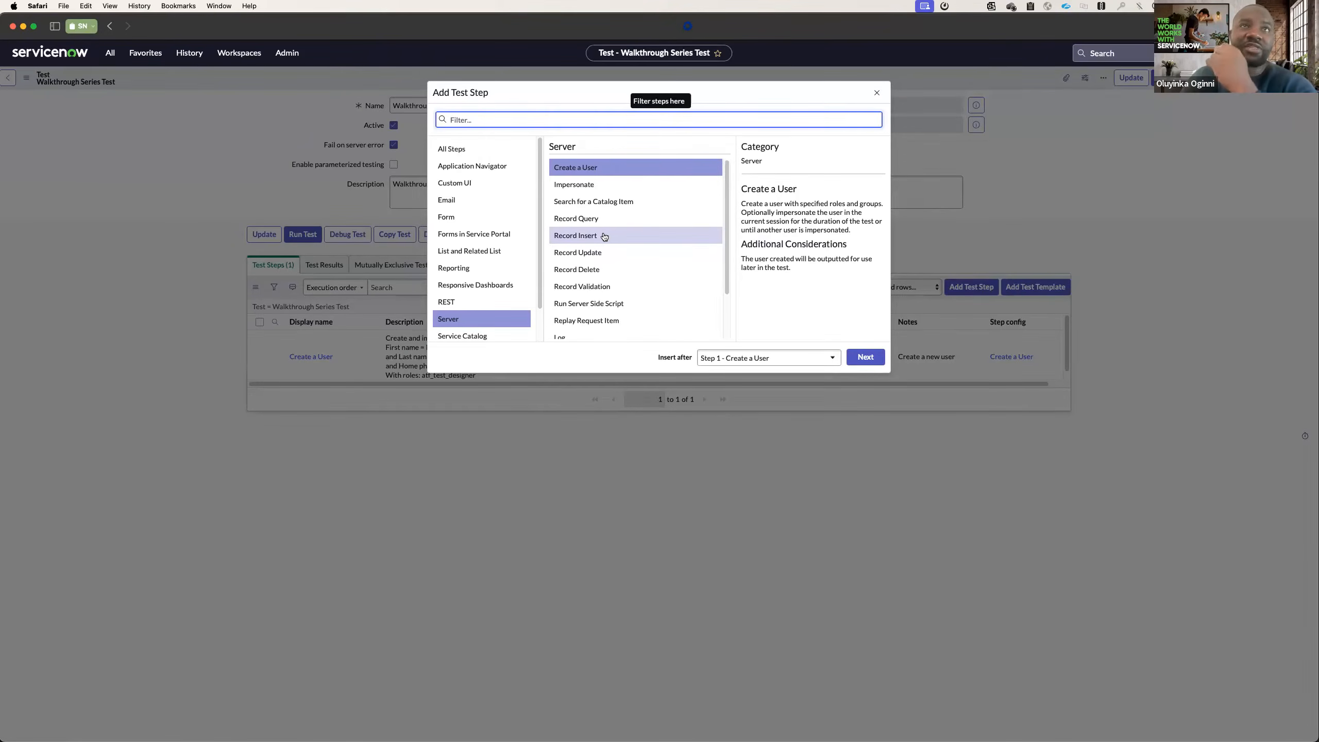
pyautogui.click(673, 237)
pyautogui.click(868, 356)
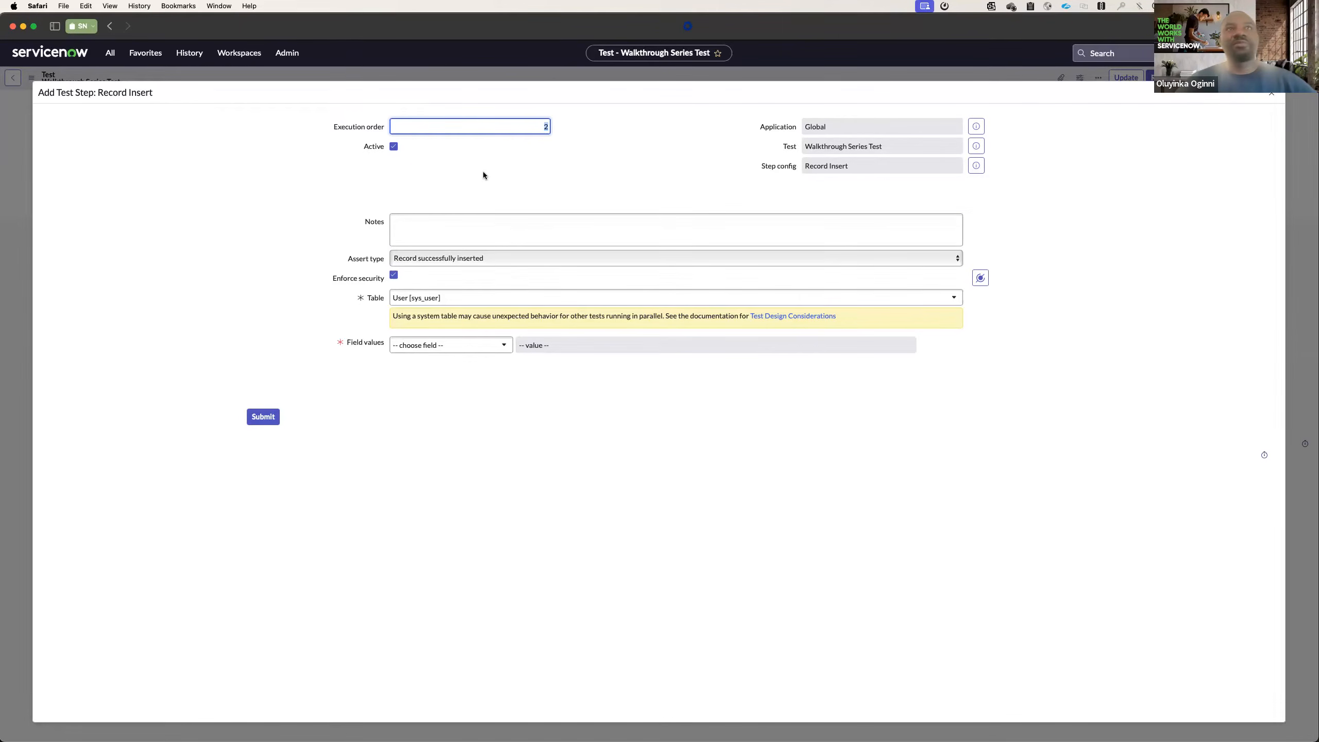
pyautogui.click(437, 301)
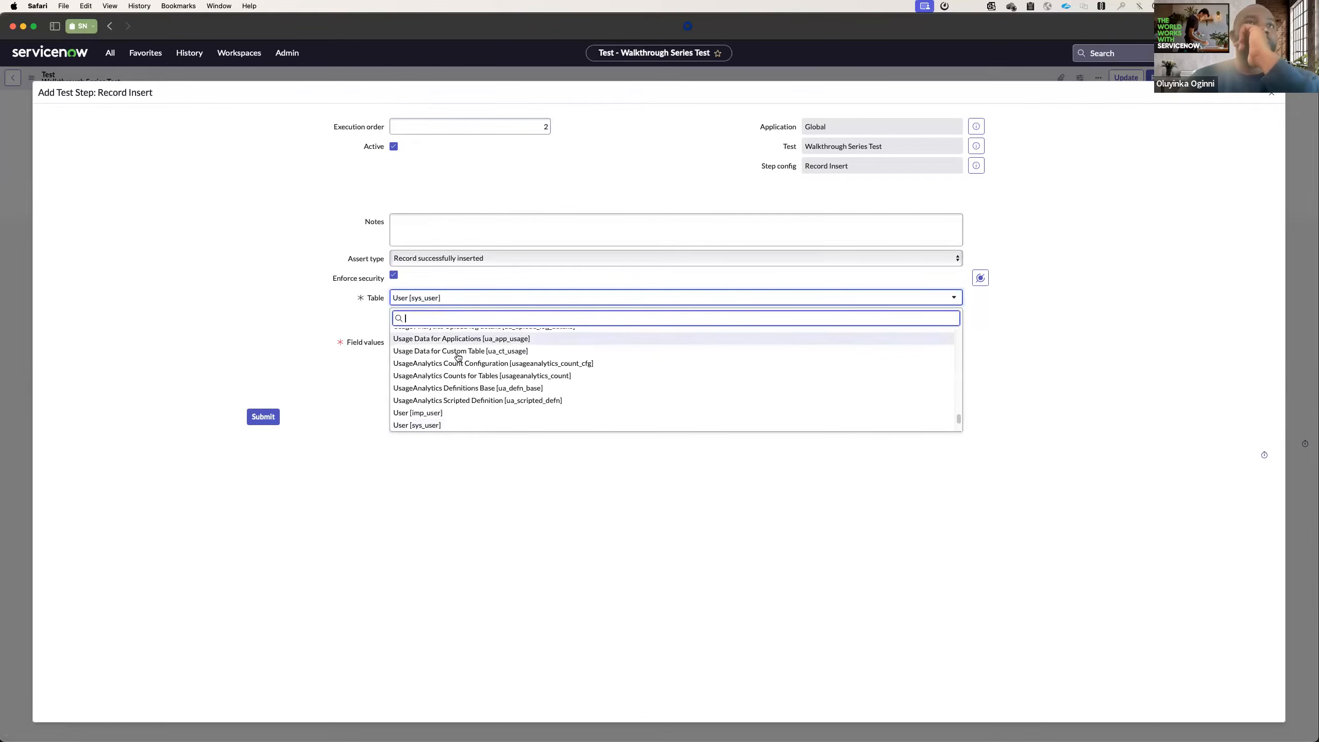
pyautogui.click(451, 424)
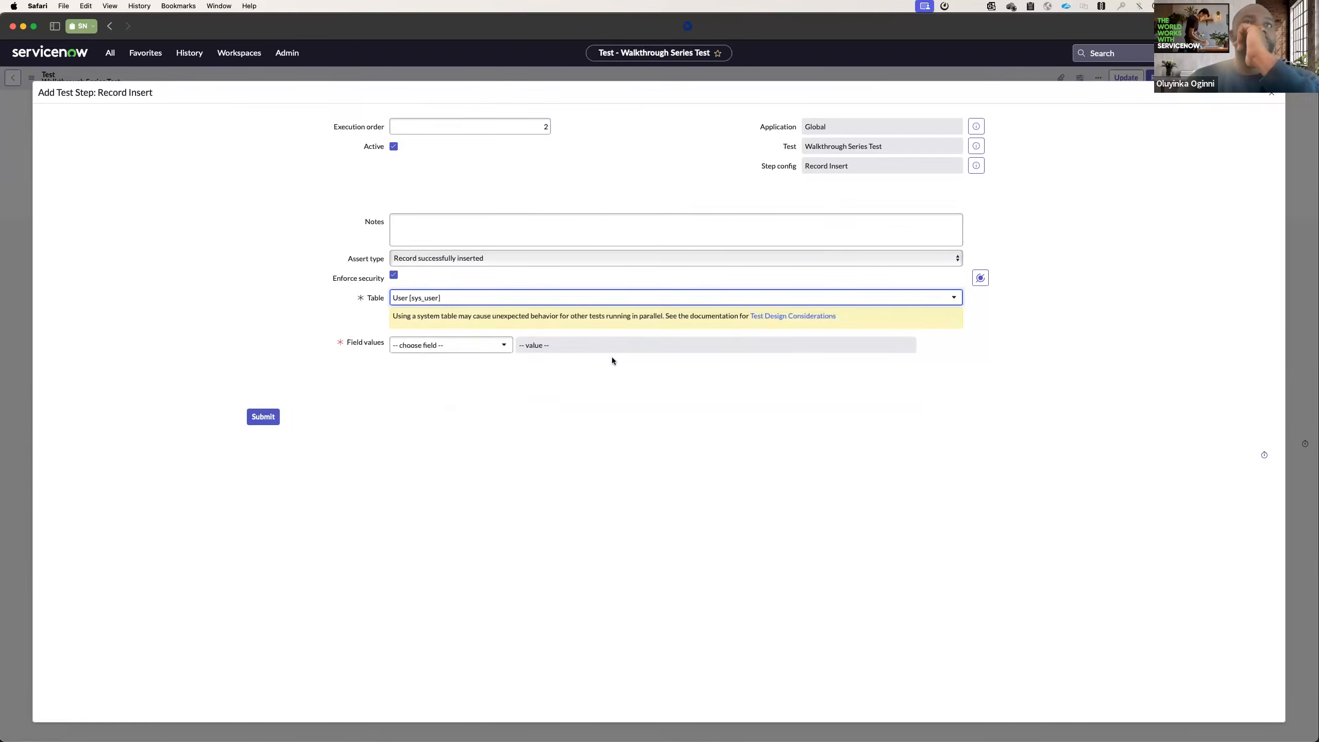
# Try mapping Enforce security to the First name of the Step 1 user, and remove that mapping.
pyautogui.click(982, 280)
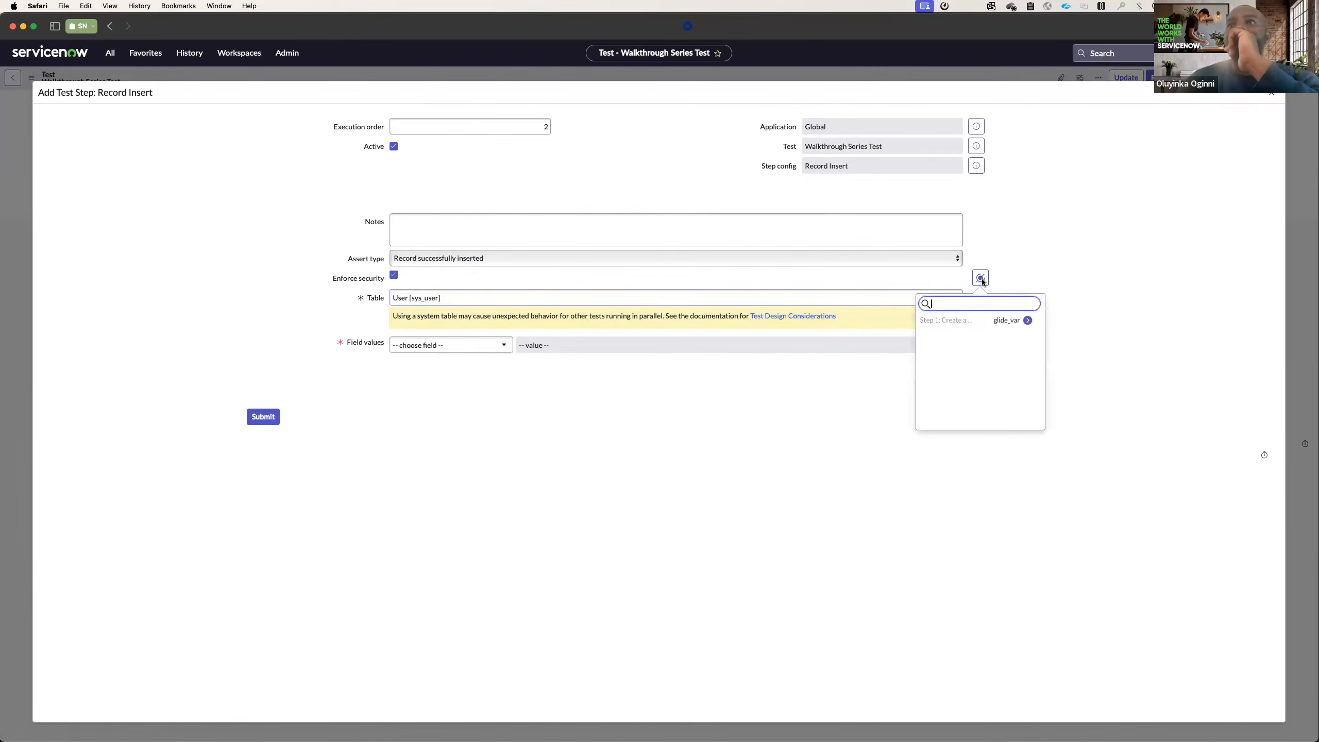
pyautogui.click(975, 322)
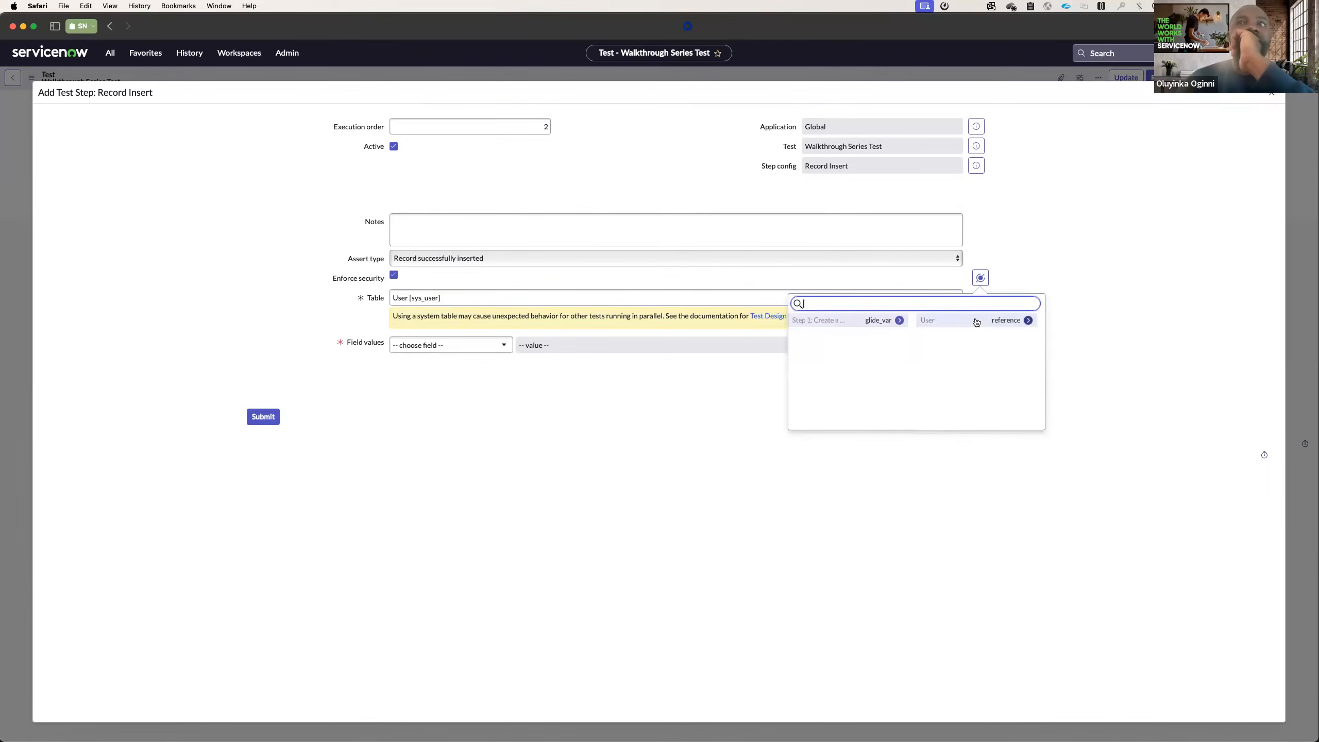
pyautogui.click(974, 323)
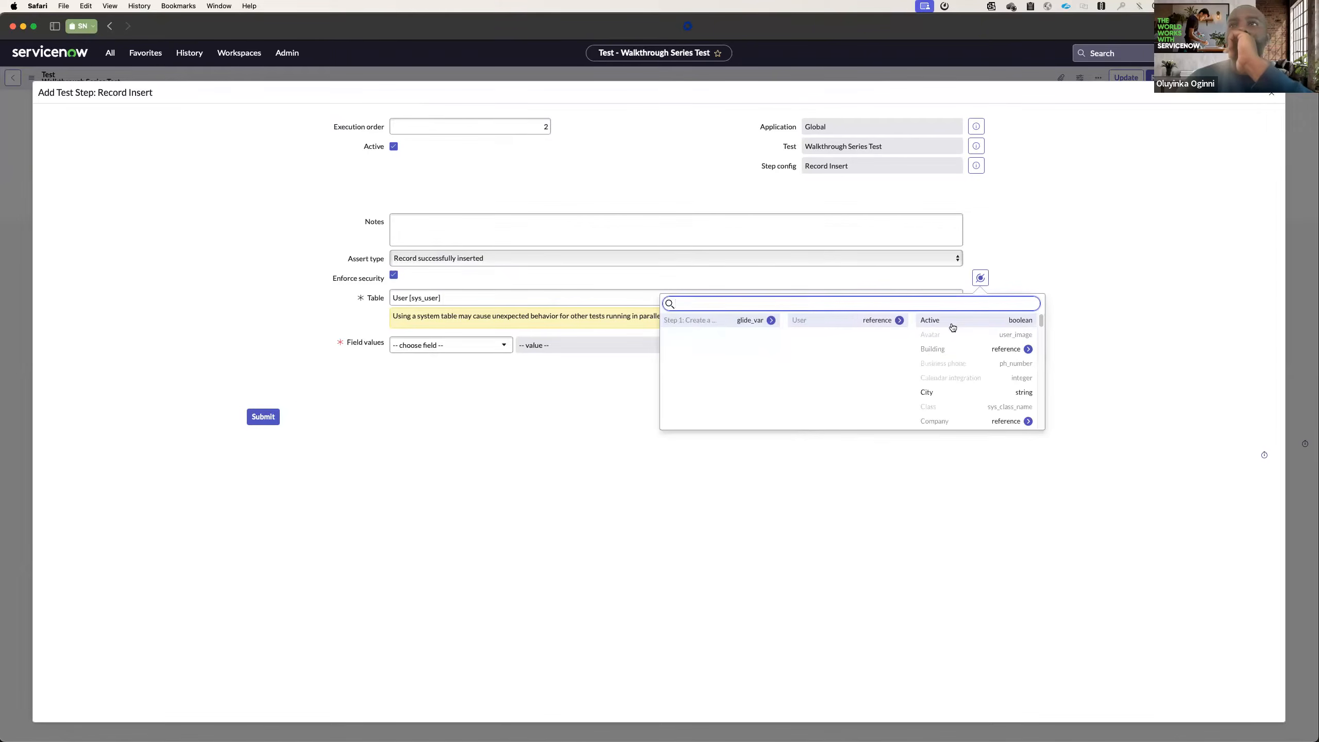
pyautogui.scroll(-3, 955, 363)
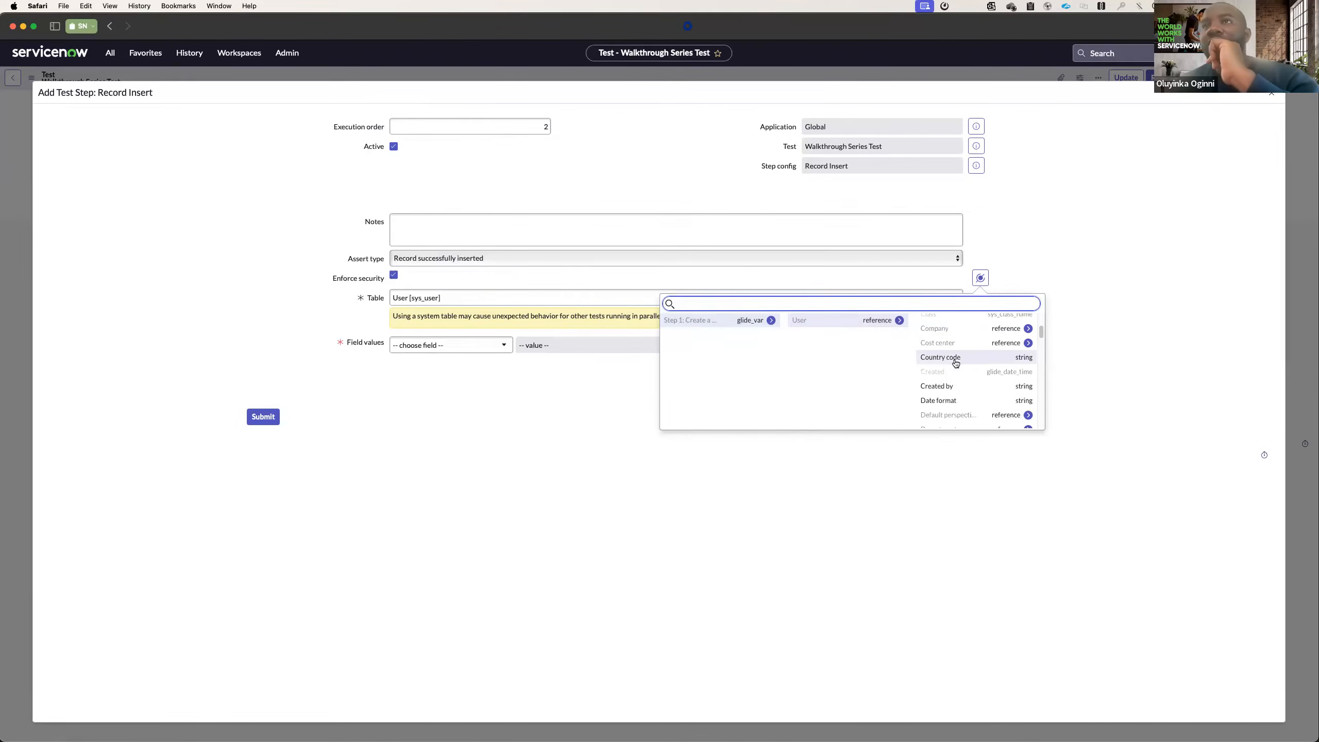
pyautogui.scroll(-5, 960, 368)
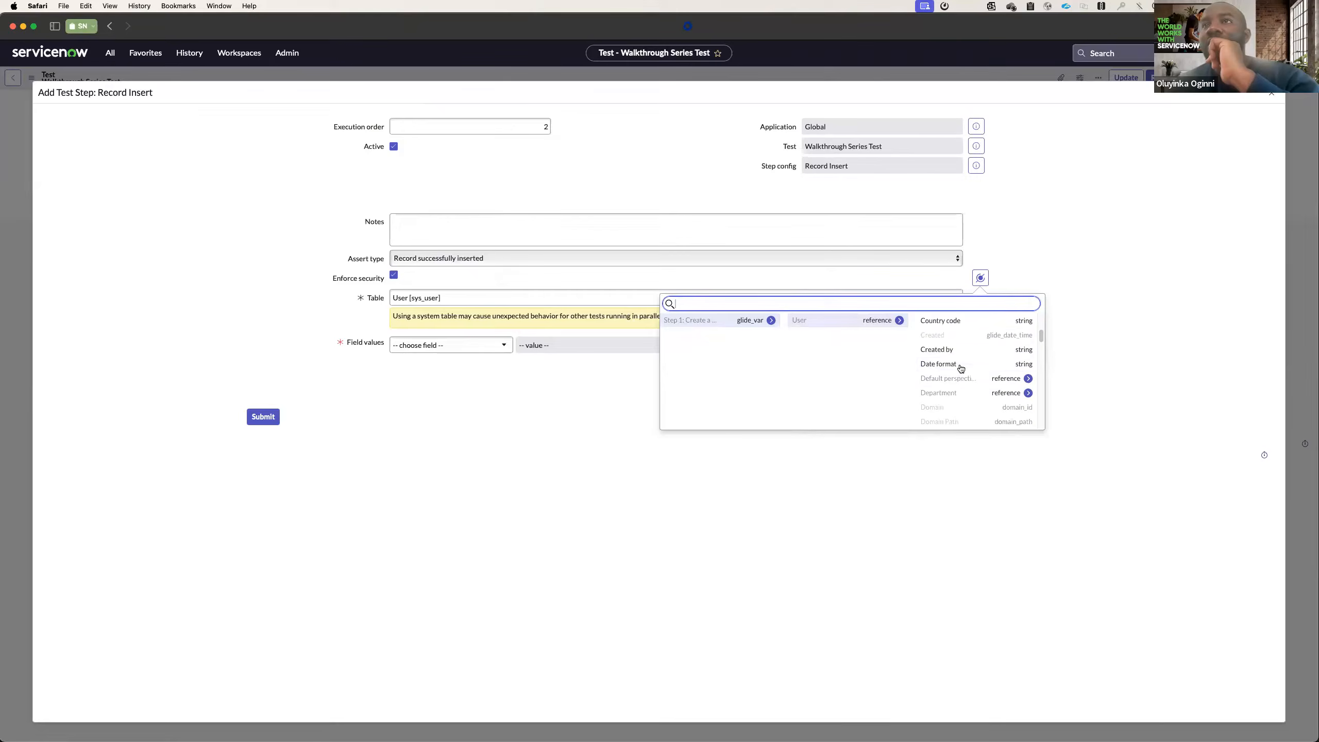
pyautogui.scroll(-5, 962, 378)
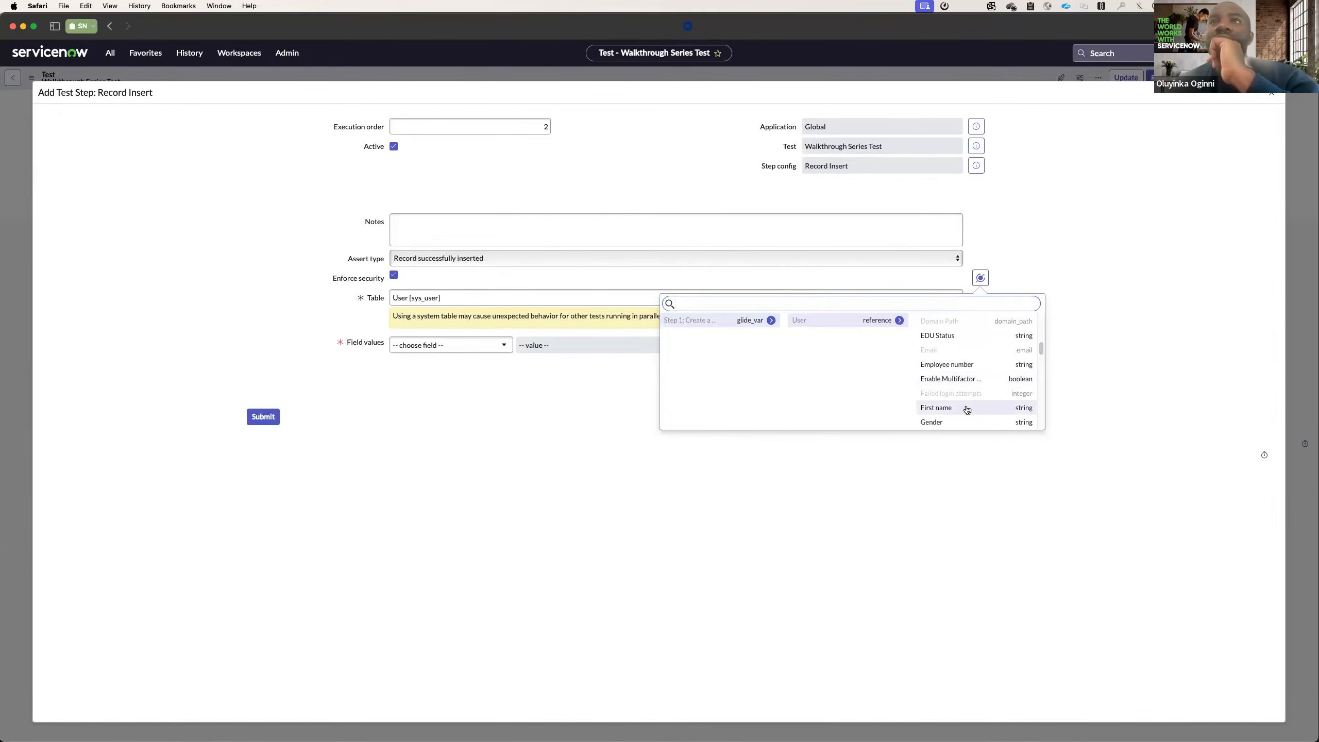
pyautogui.click(967, 408)
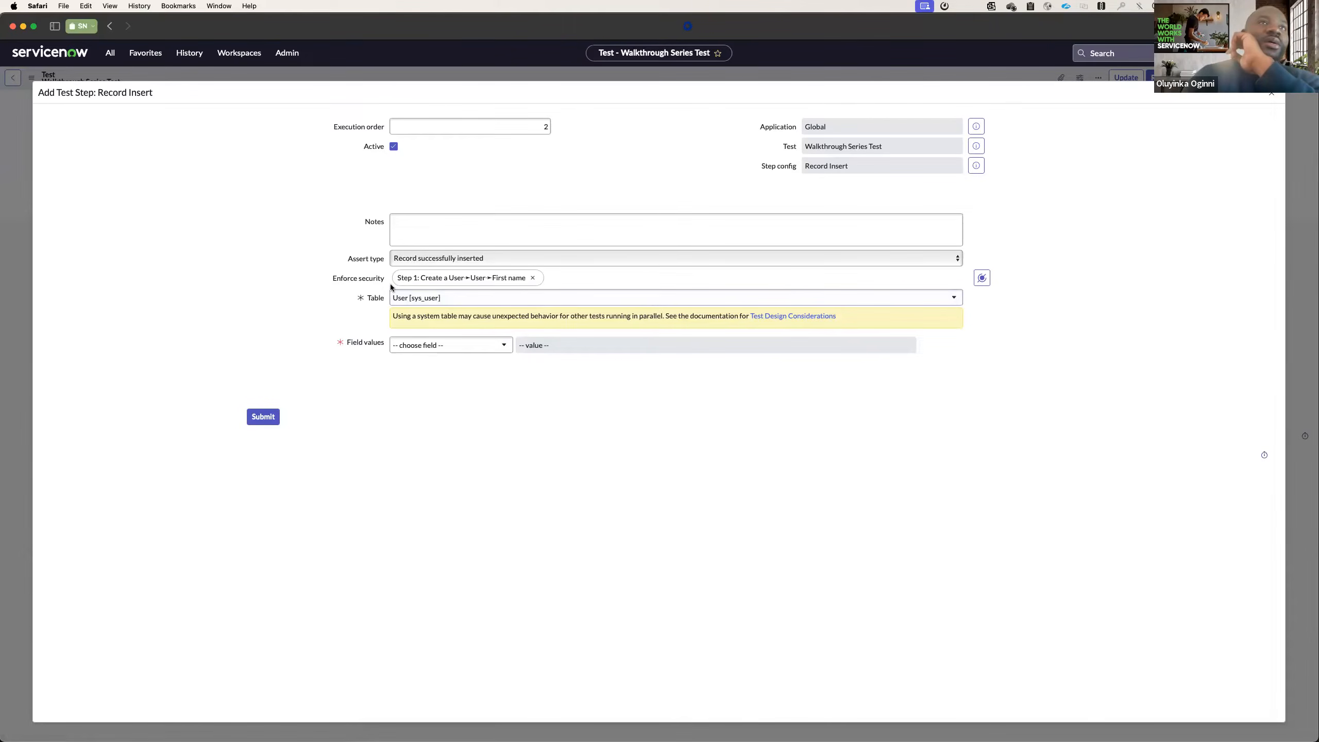
pyautogui.click(533, 278)
# Add User ID to the field values and map it to the User output of Step 1: Create a User.
pyautogui.click(454, 348)
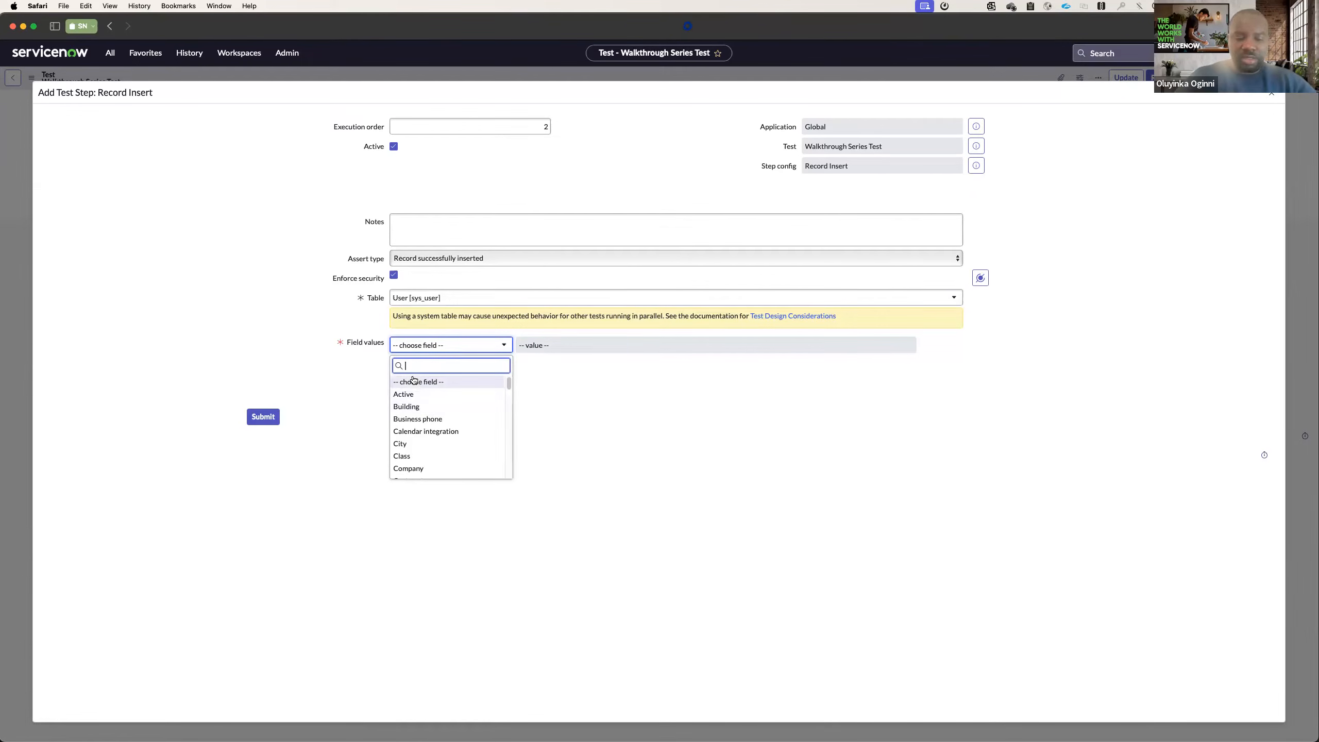
pyautogui.write('us')
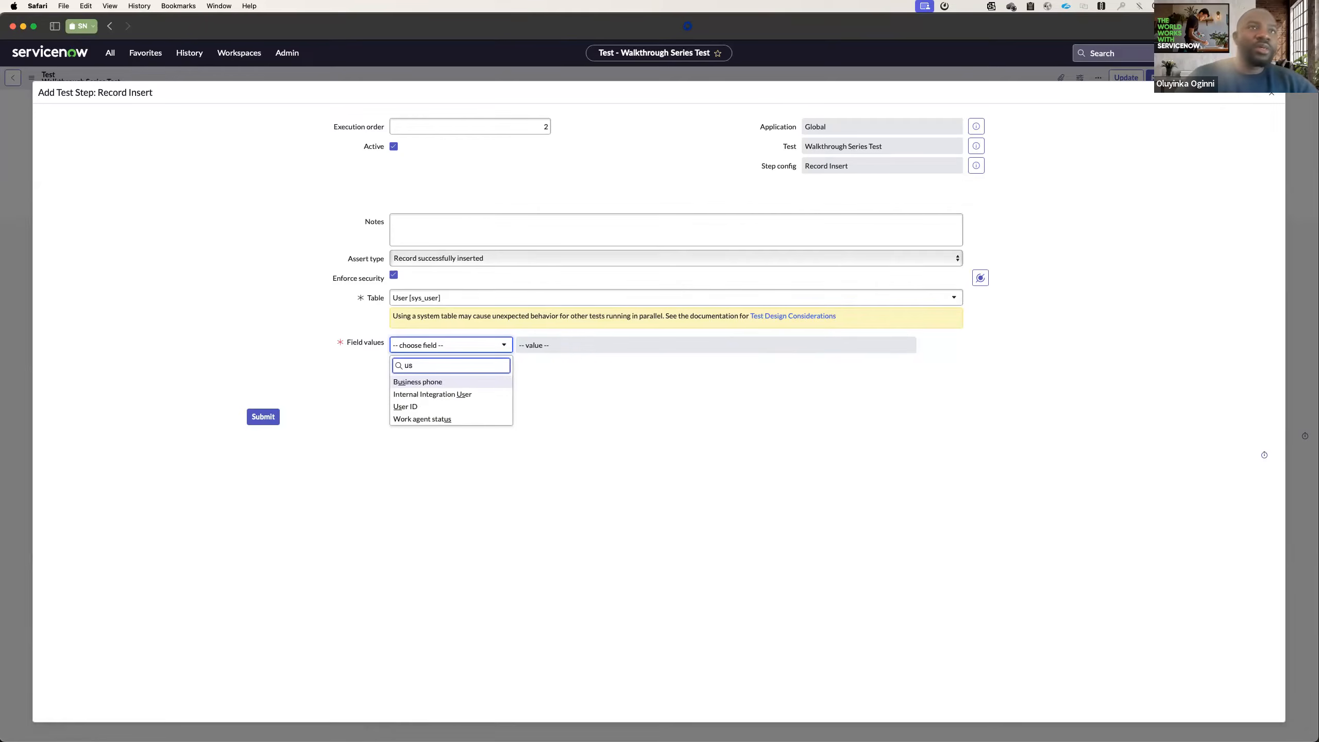
pyautogui.click(411, 406)
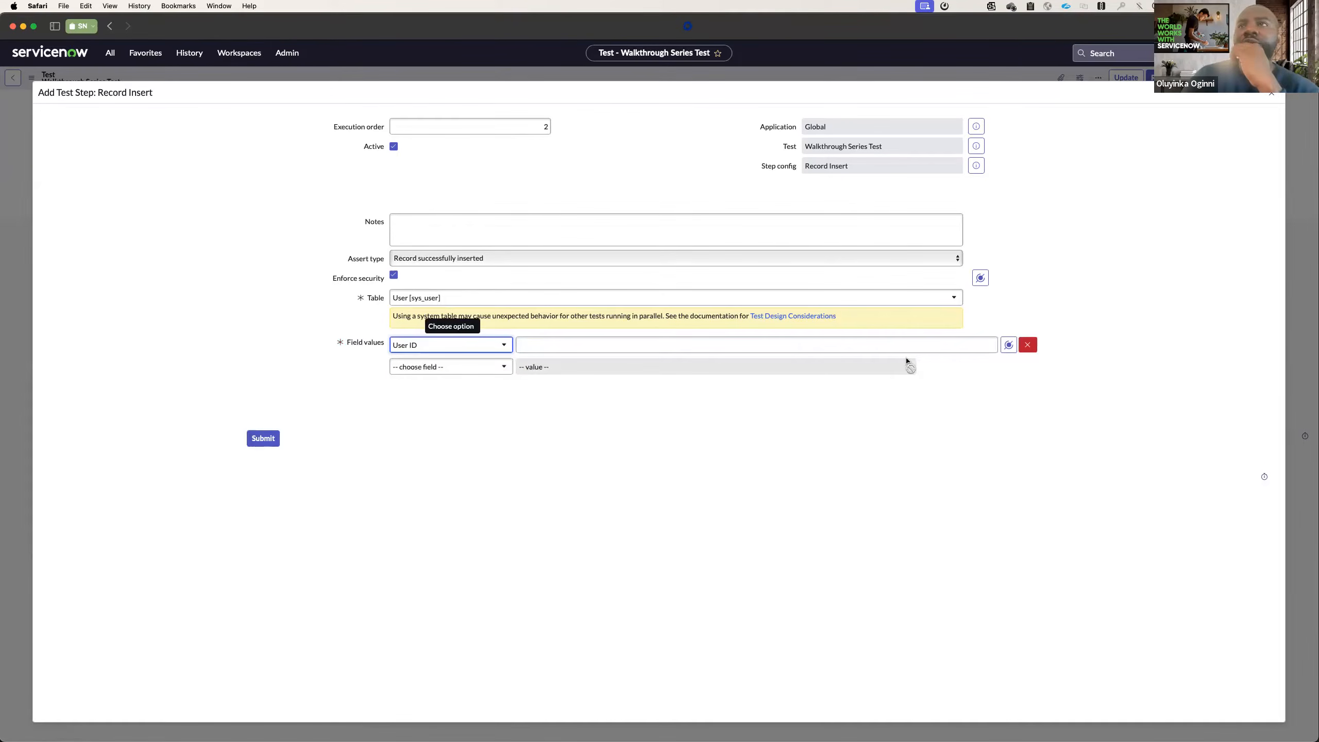
pyautogui.click(1008, 345)
pyautogui.click(1034, 387)
pyautogui.click(1027, 387)
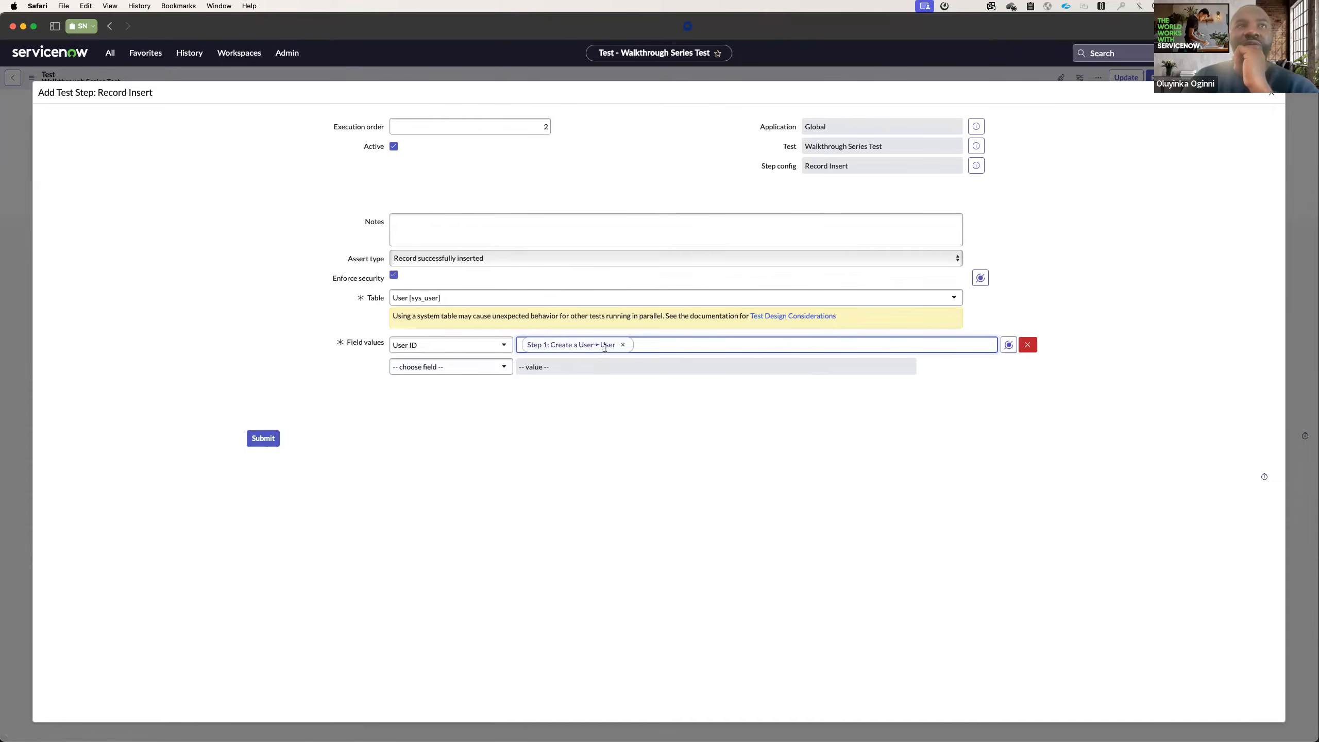
# Add Cost center to the field values with the value 90178 and submit the Record Insert step.
pyautogui.click(430, 367)
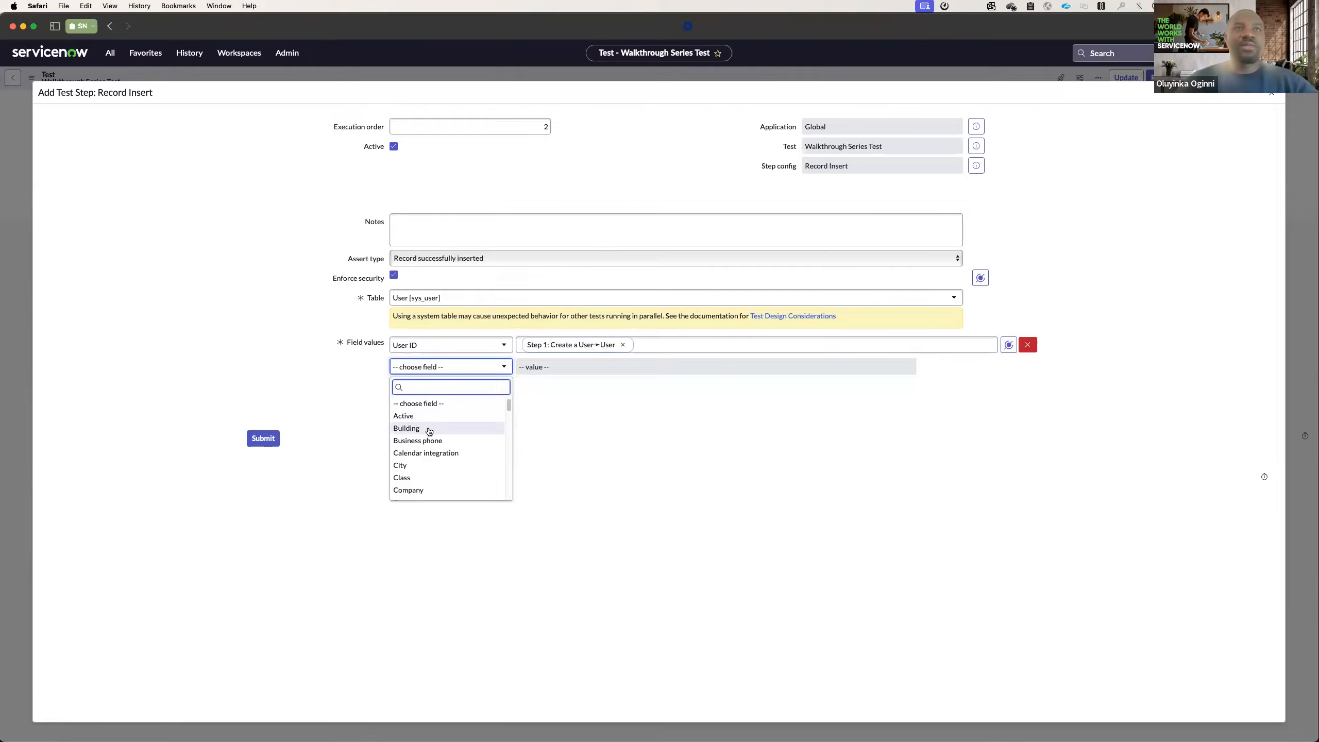
pyautogui.scroll(-2, 429, 459)
pyautogui.scroll(-1, 430, 468)
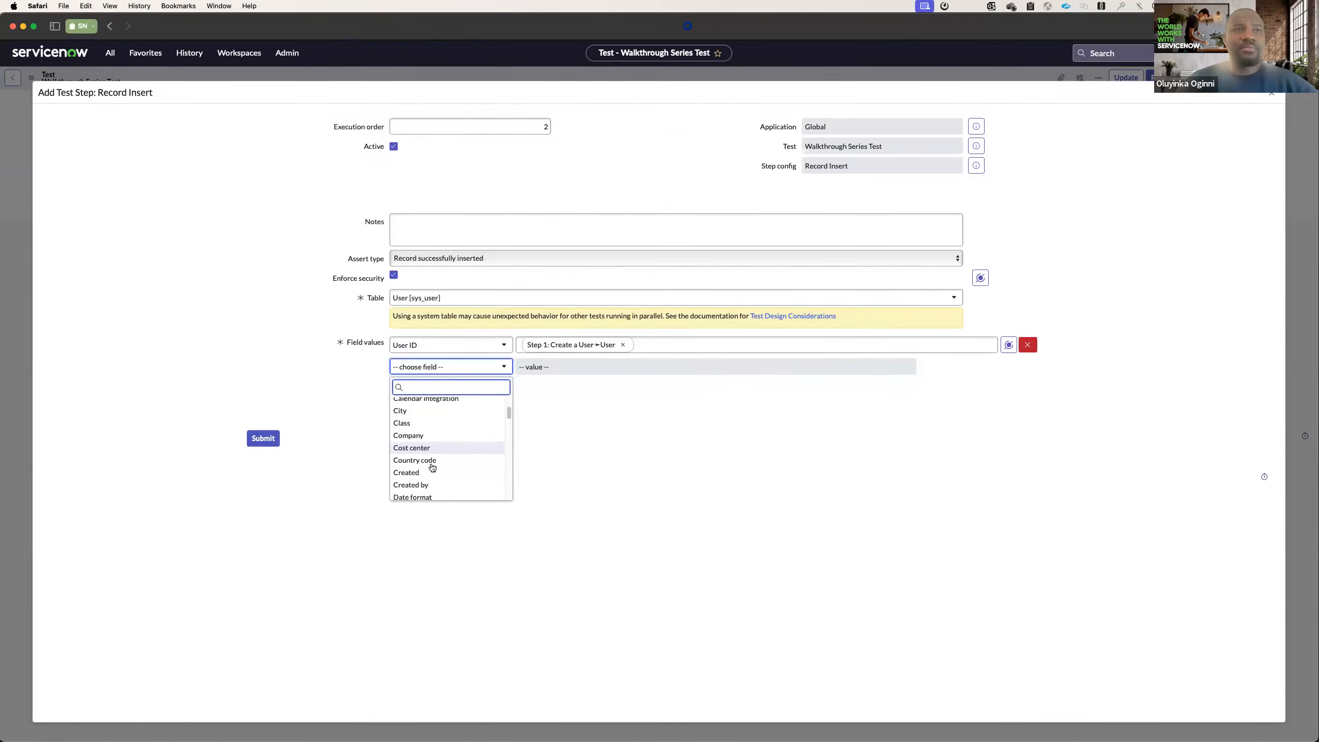
pyautogui.click(430, 449)
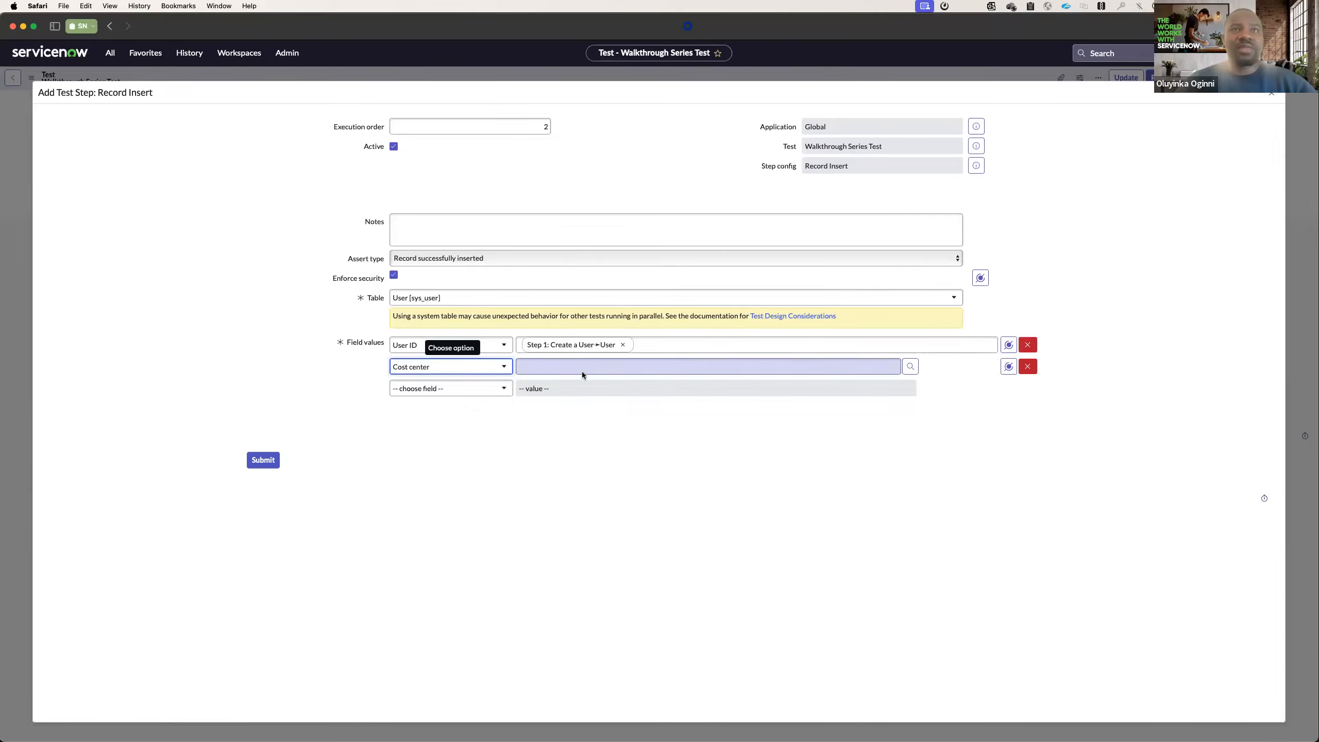
pyautogui.click(578, 369)
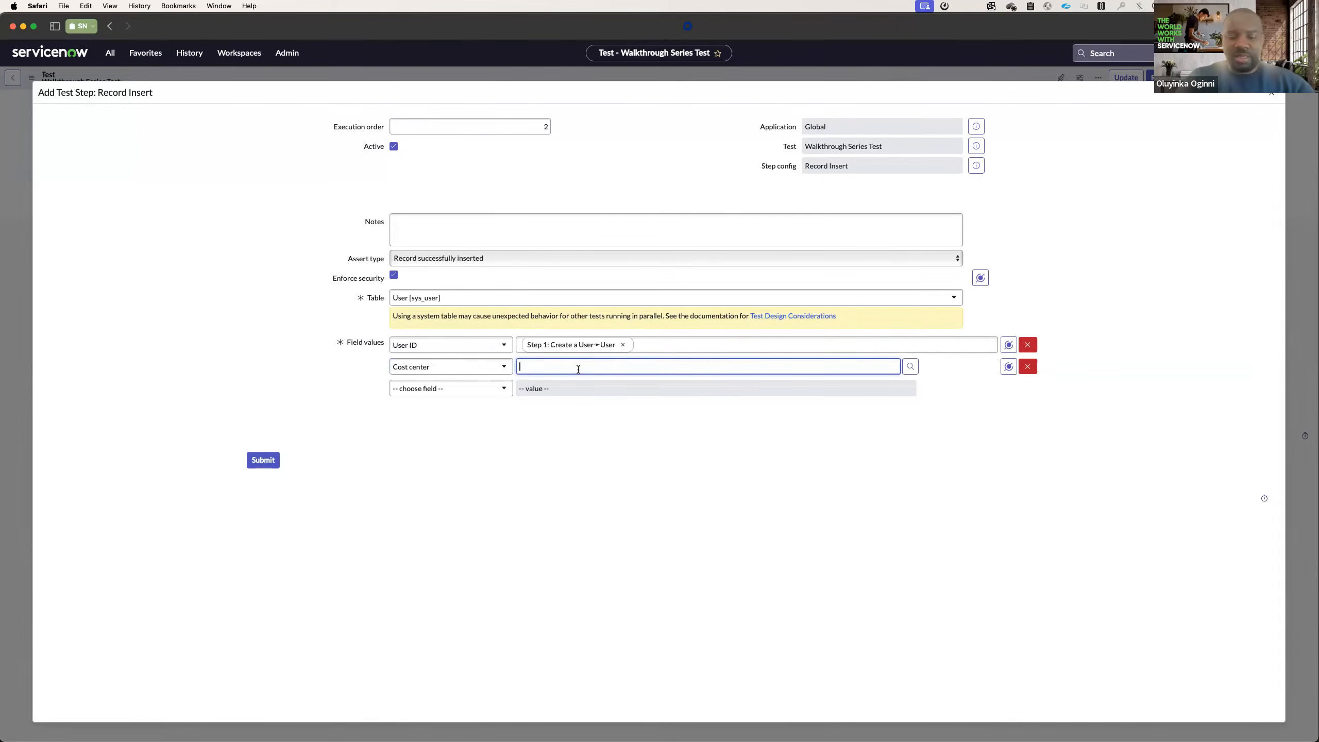
pyautogui.write('90178')
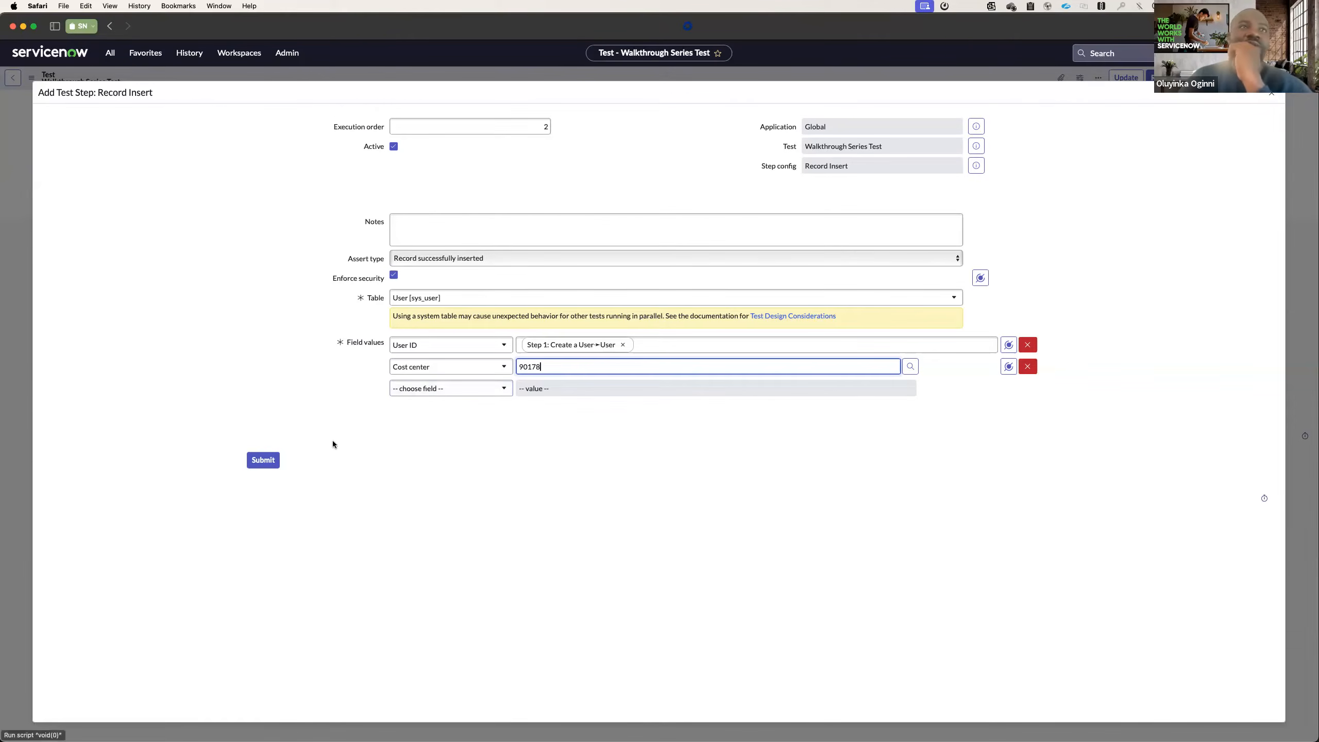
pyautogui.click(278, 460)
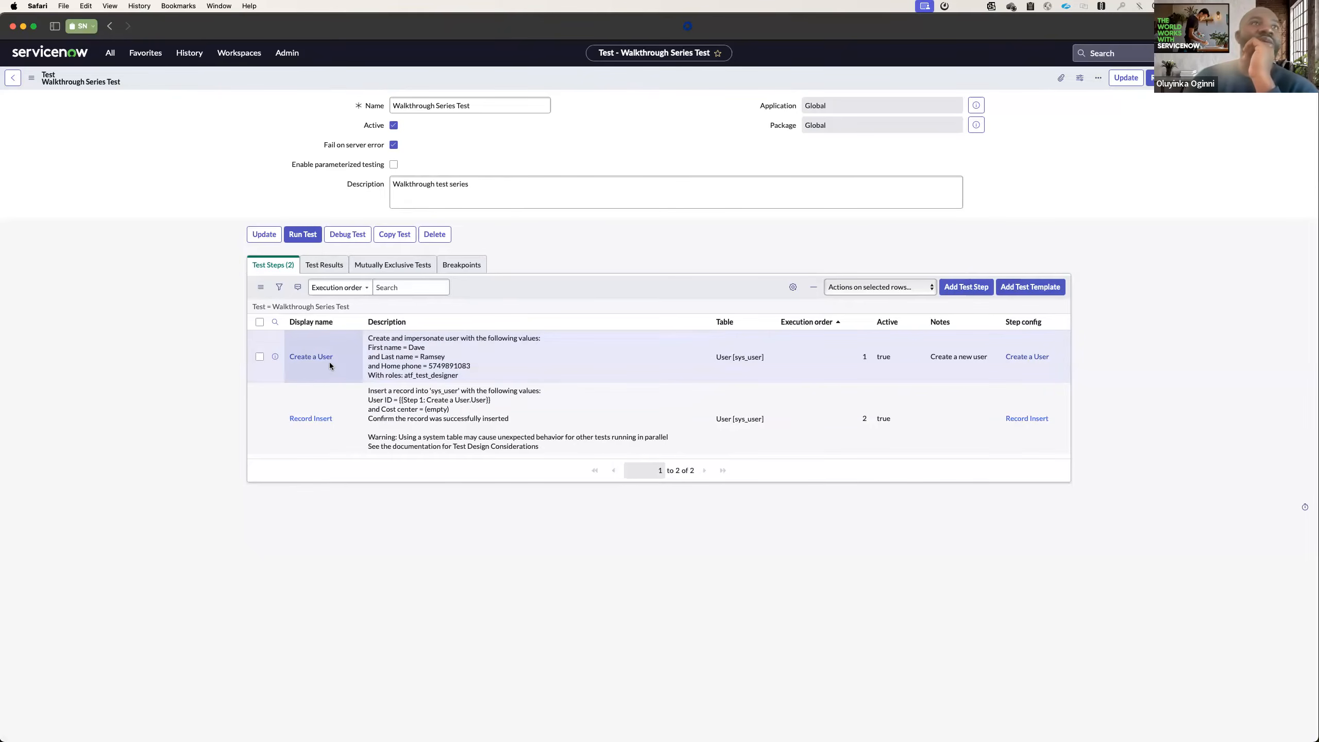
# Examine the Test Results and Breakpoints lists of the Walkthrough Series Test.
pyautogui.click(318, 266)
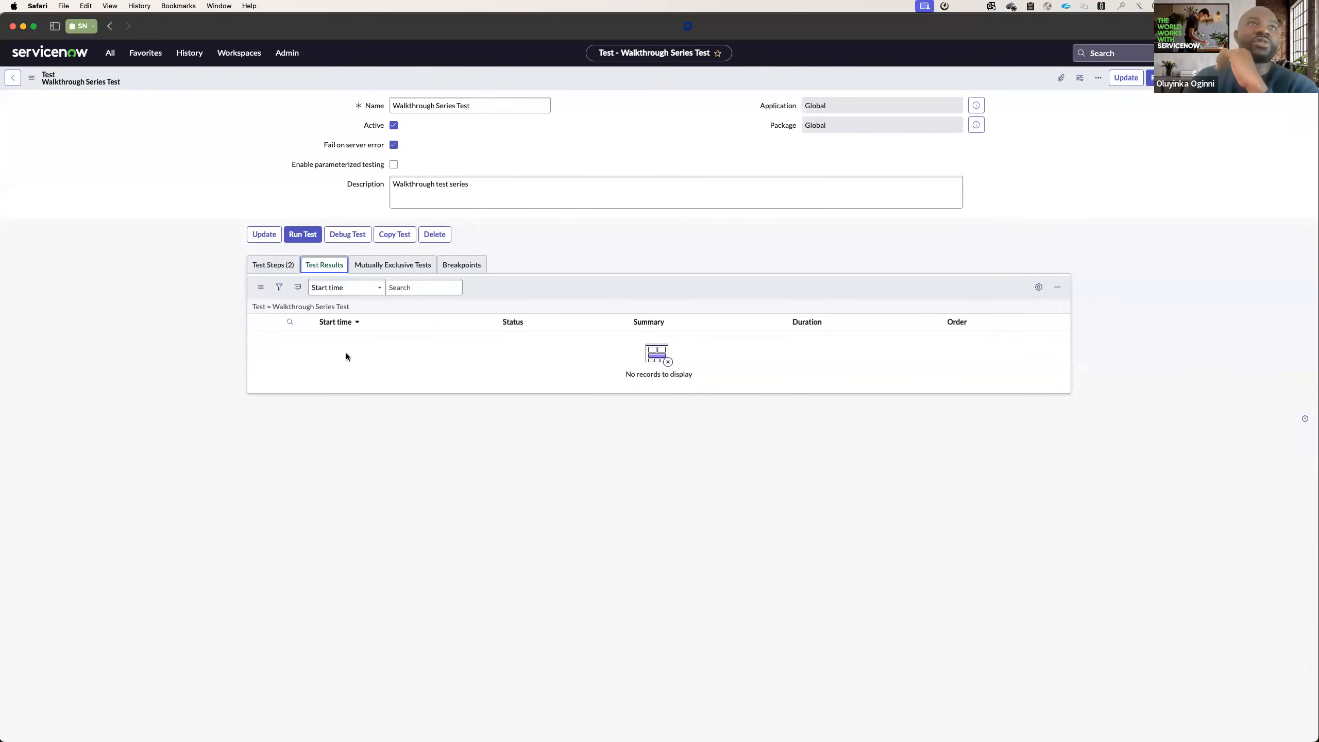
pyautogui.click(461, 267)
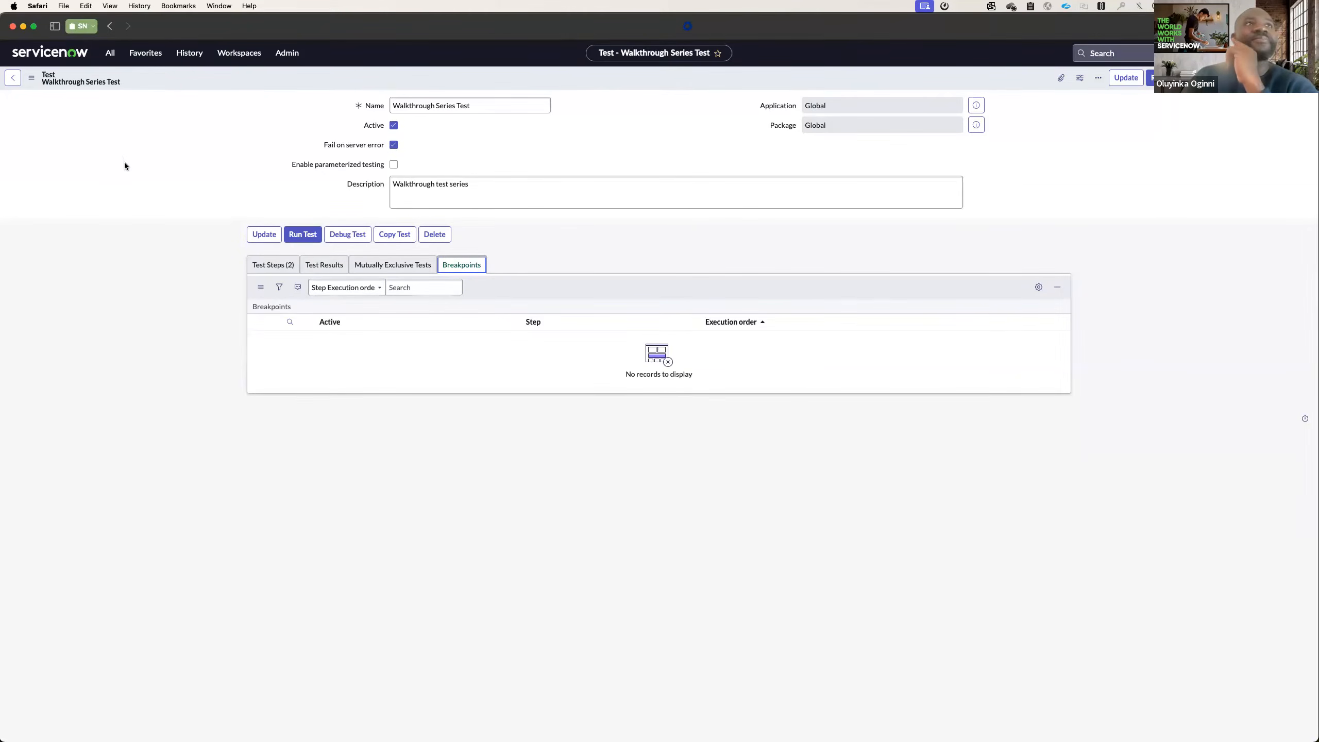
pyautogui.click(151, 56)
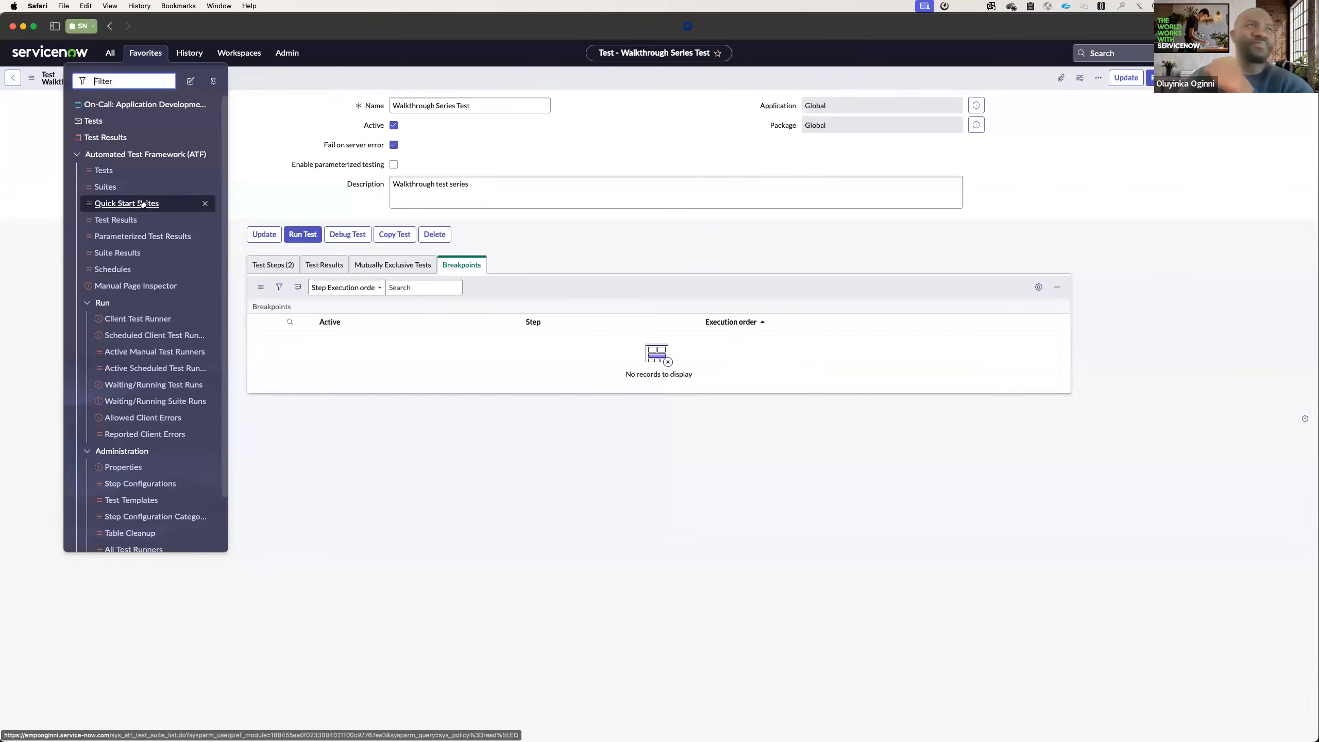
pyautogui.click(279, 185)
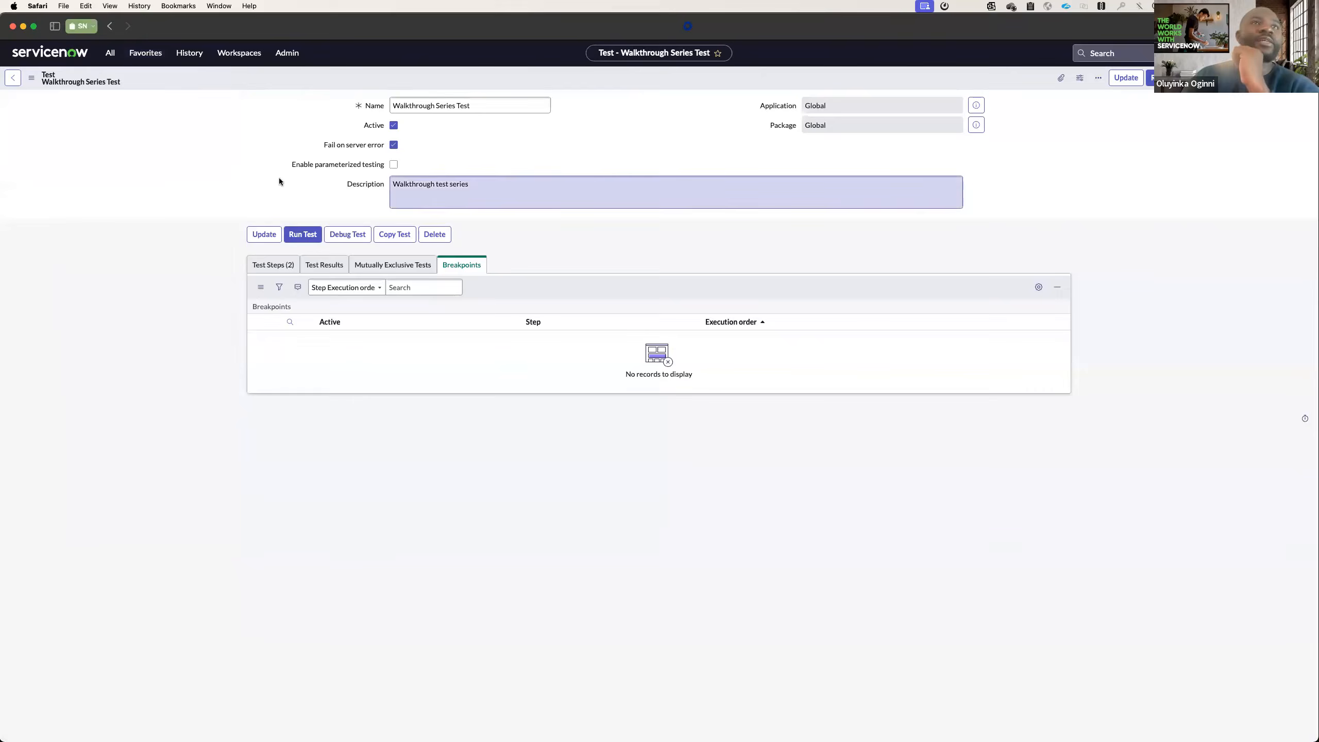
# Try adding a test template to the Walkthrough Series Test using Default New Form Test Template, and close the dialog without adding it.
pyautogui.click(273, 264)
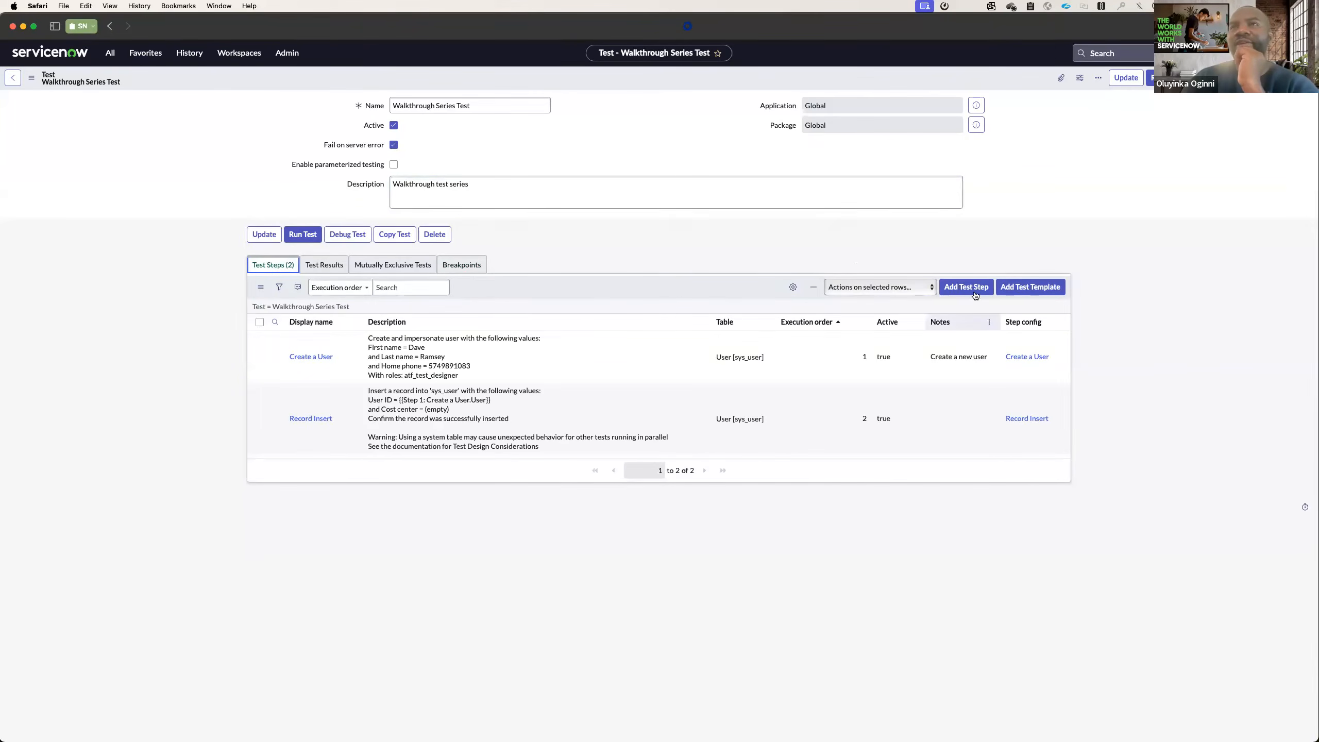
pyautogui.click(1025, 289)
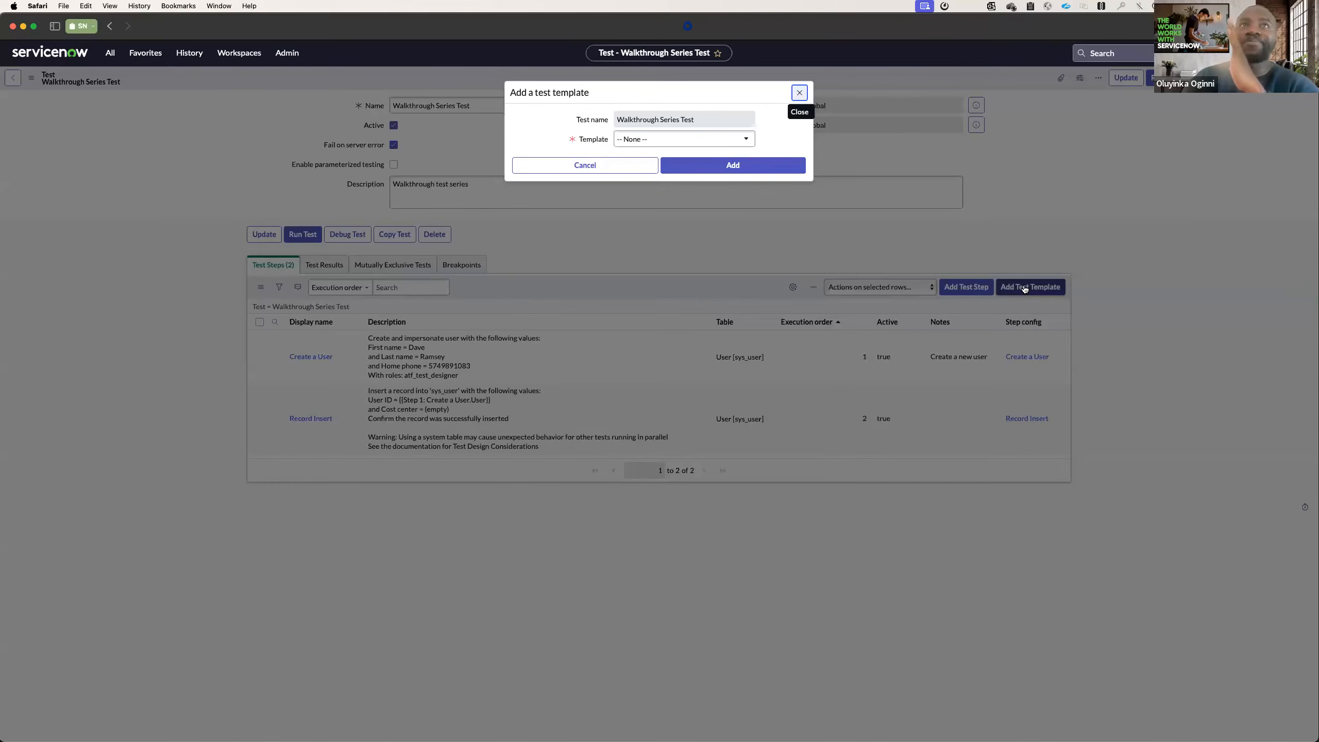
pyautogui.click(740, 140)
pyautogui.click(777, 134)
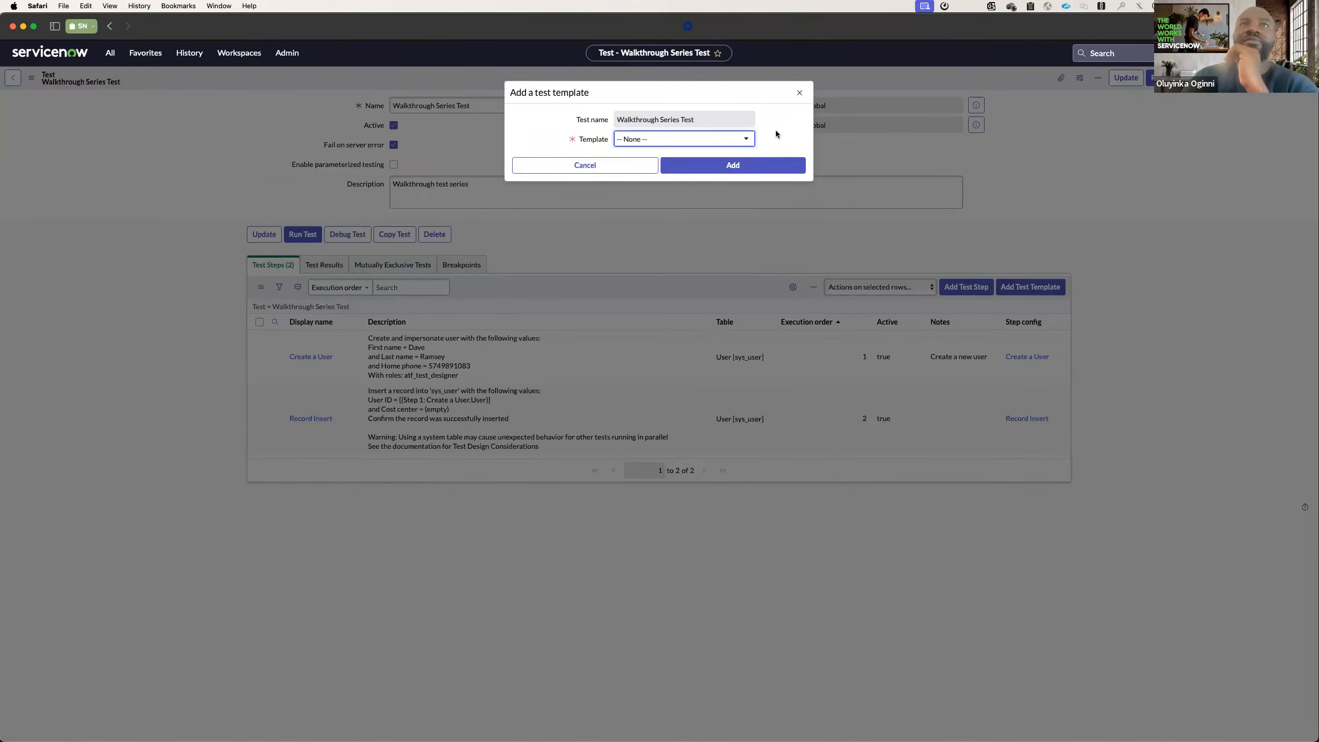
pyautogui.click(719, 138)
pyautogui.click(696, 201)
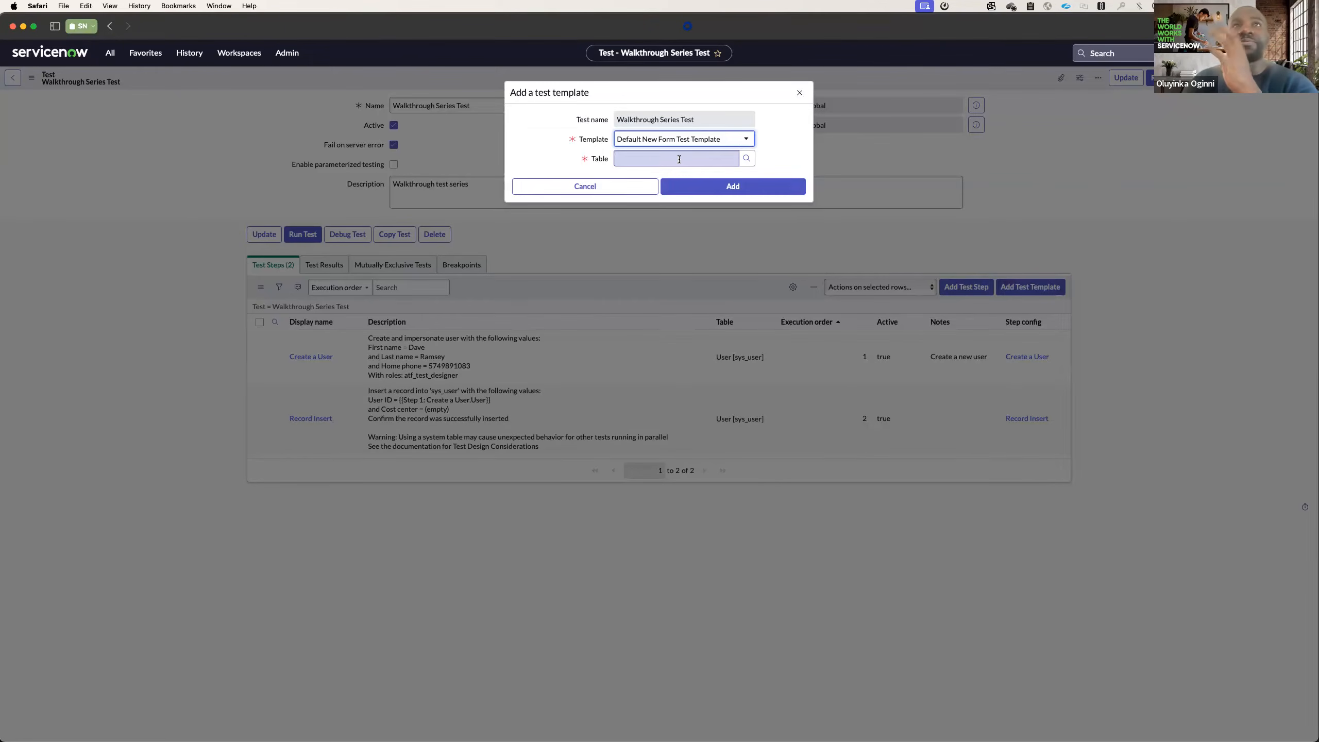
pyautogui.click(801, 94)
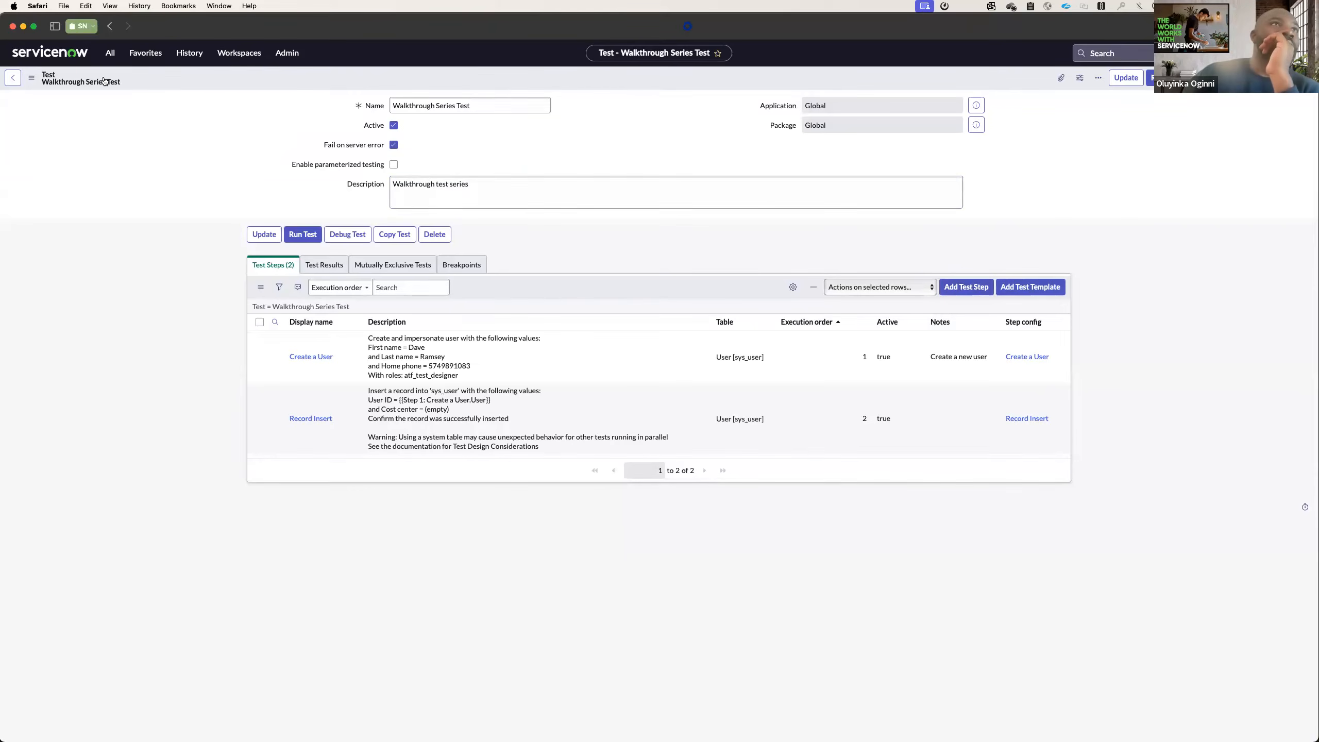
# Go to the Quick Start Suites of the Automated Test Framework and open the Assessment CORE: Assessment suite.
pyautogui.click(141, 59)
pyautogui.click(135, 205)
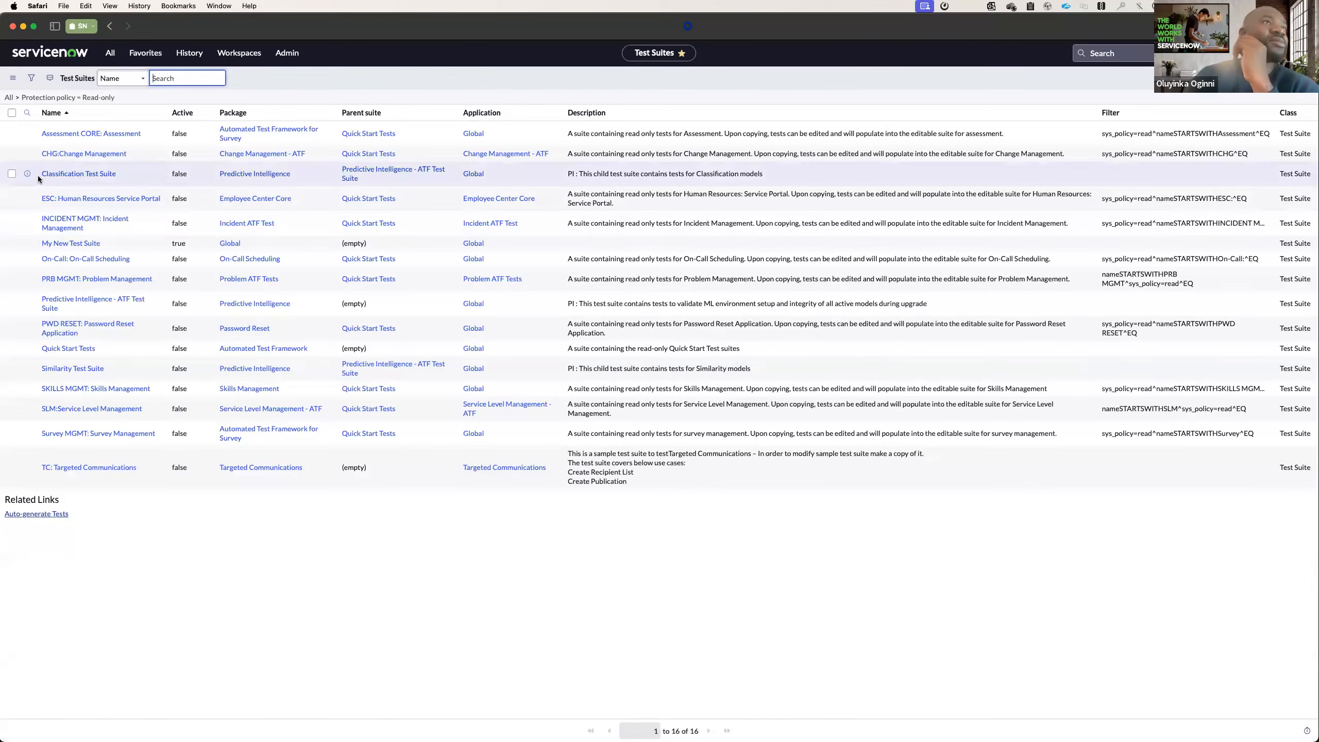
pyautogui.click(87, 135)
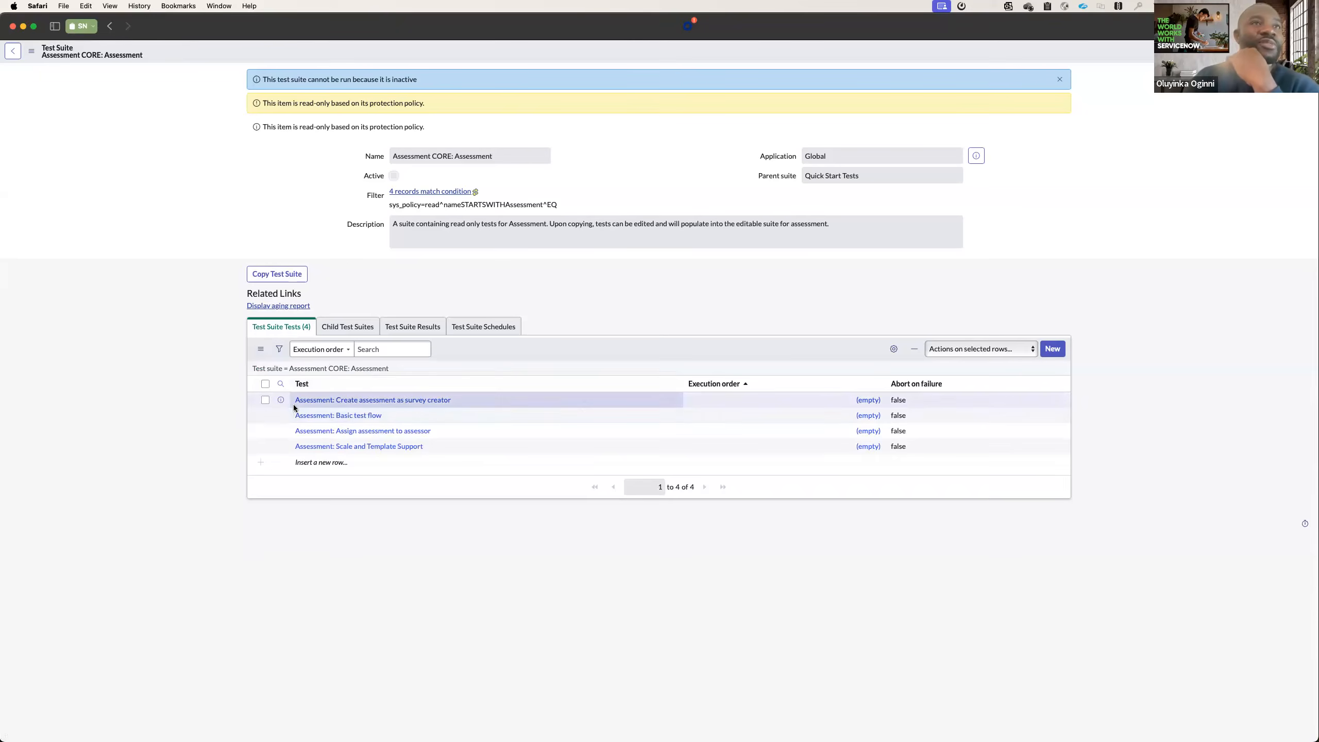
# Open the test Assessment: Create assessment as survey creator and examine its list of test steps.
pyautogui.click(329, 401)
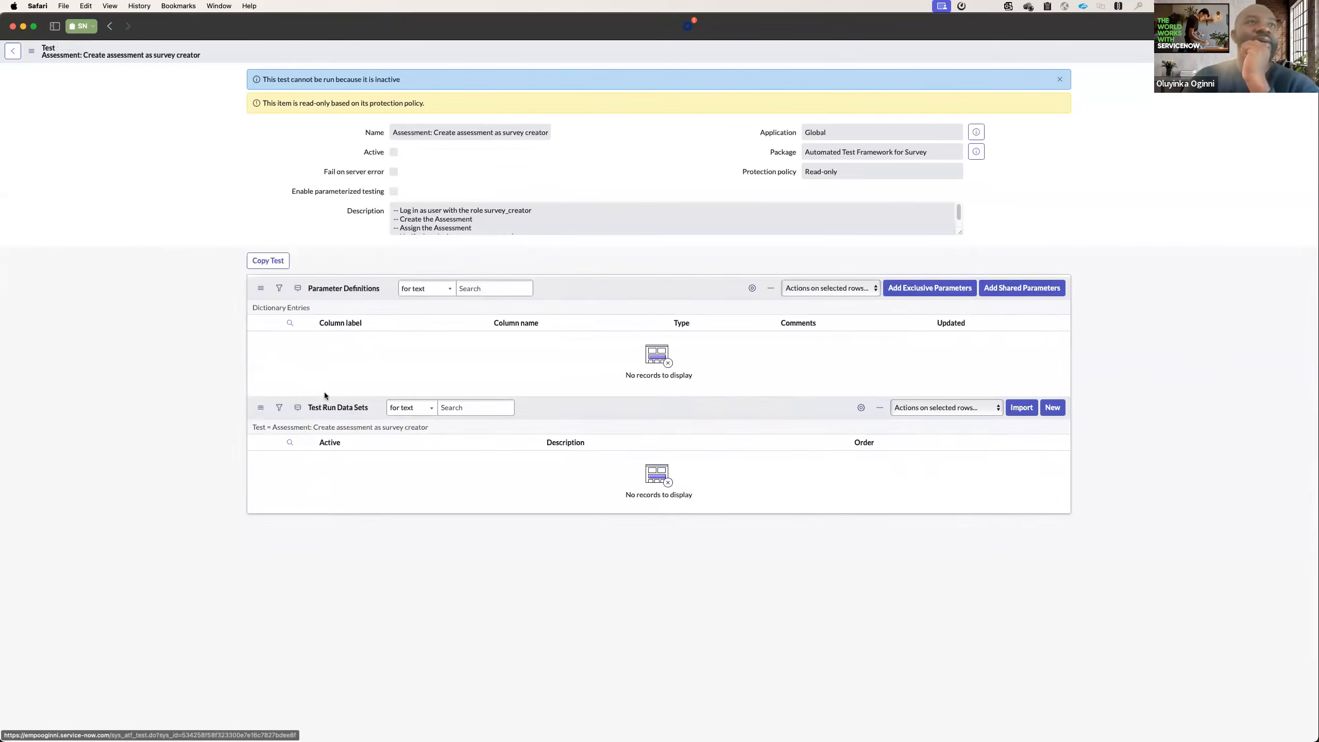
pyautogui.scroll(-10, 341, 436)
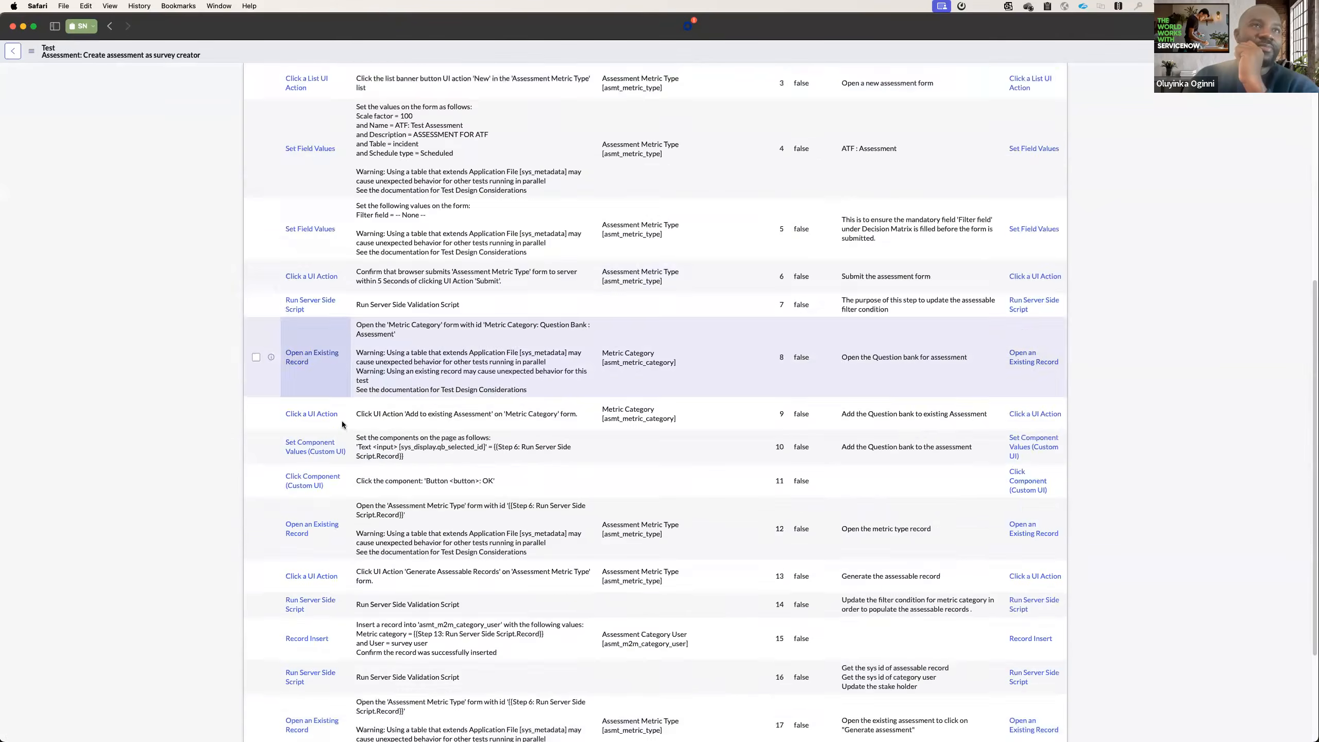
pyautogui.scroll(12, 342, 431)
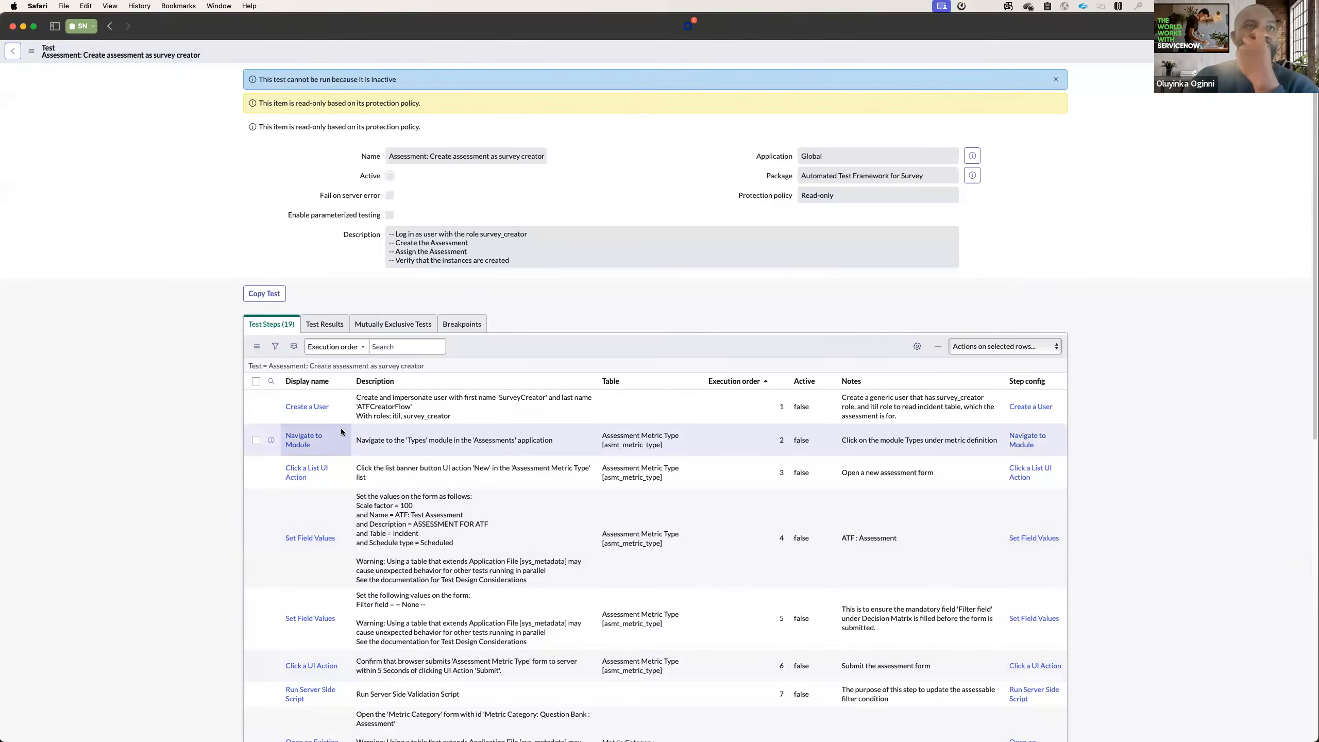
pyautogui.scroll(-3, 329, 446)
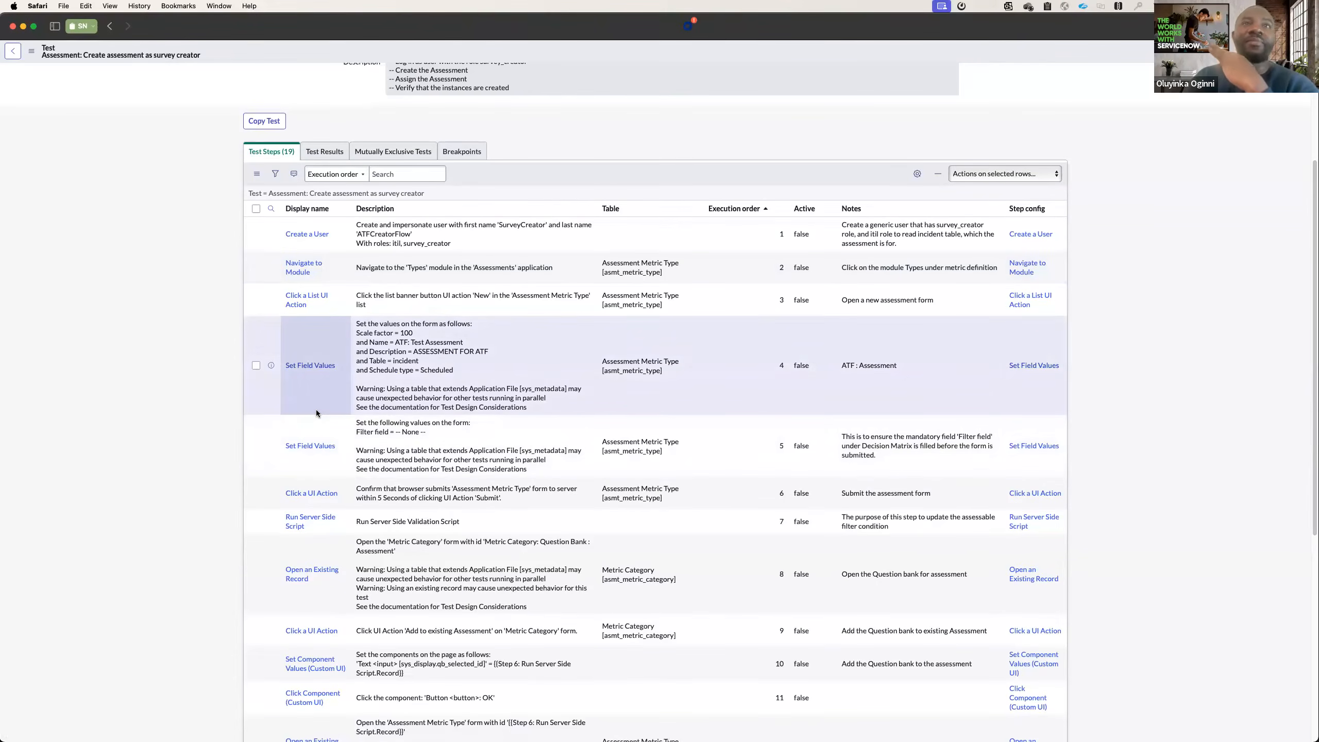
pyautogui.scroll(3, 317, 430)
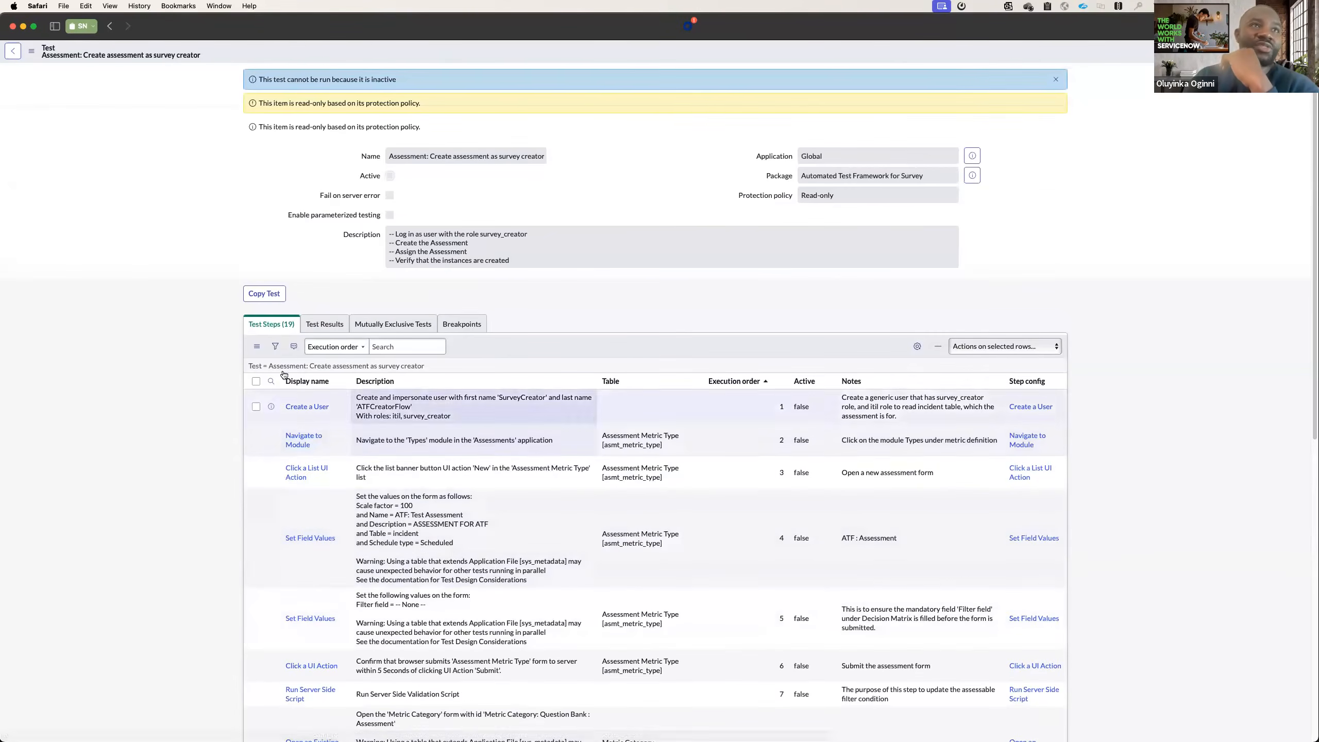
pyautogui.click(287, 329)
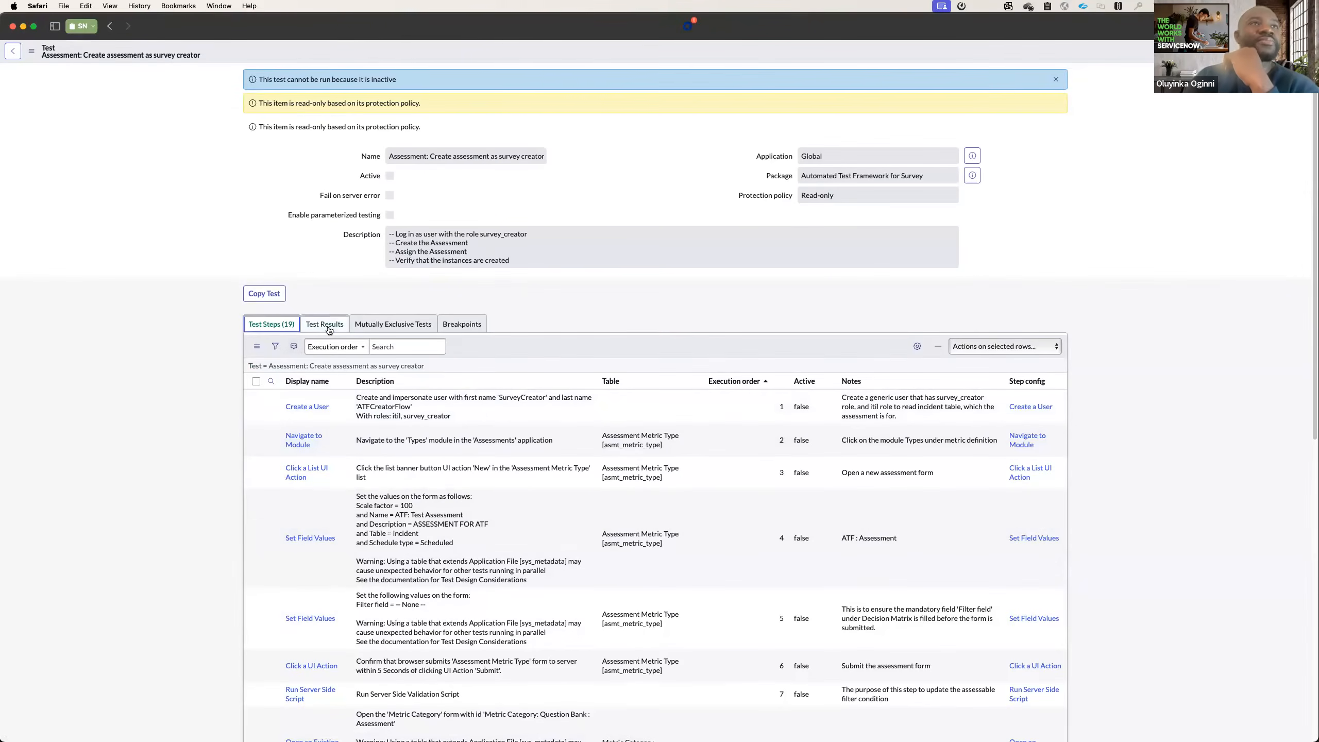
# Return to the Assessment CORE: Assessment suite, copy the whole test suite, and open the copy.
pyautogui.click(20, 52)
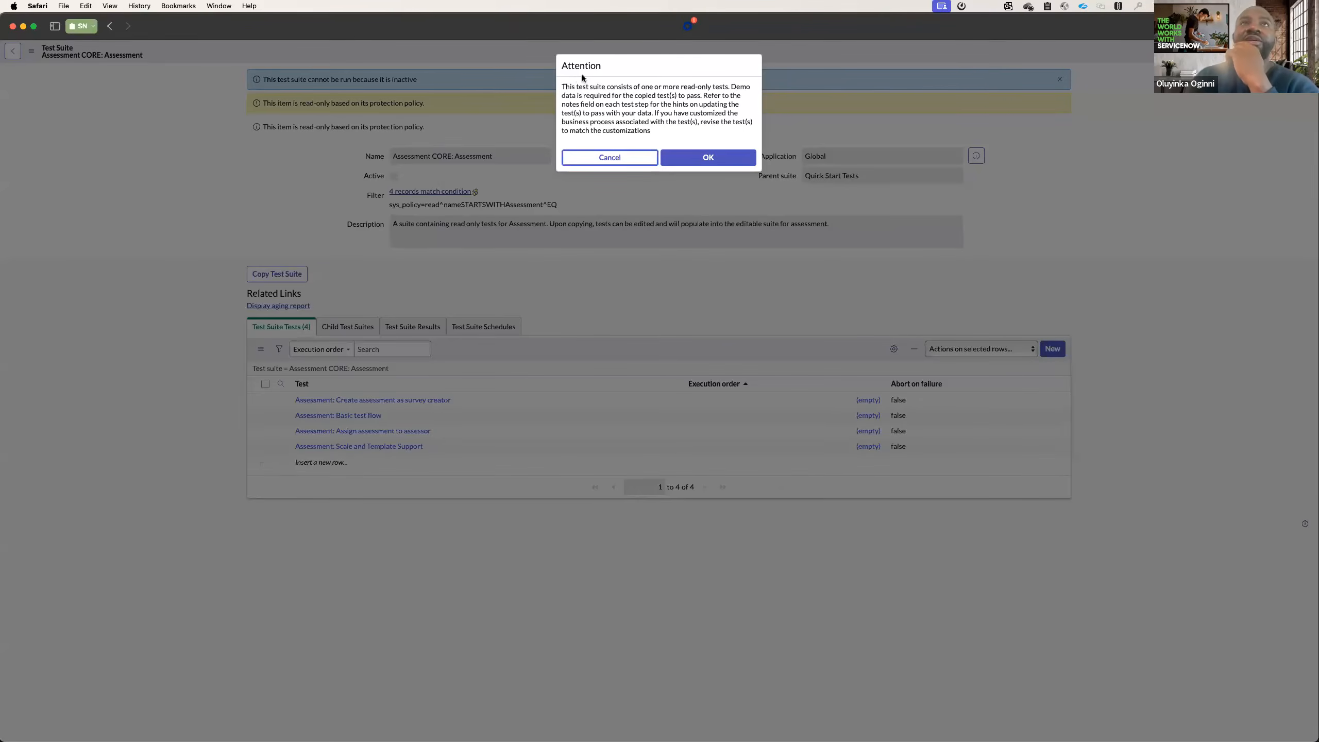
pyautogui.click(706, 158)
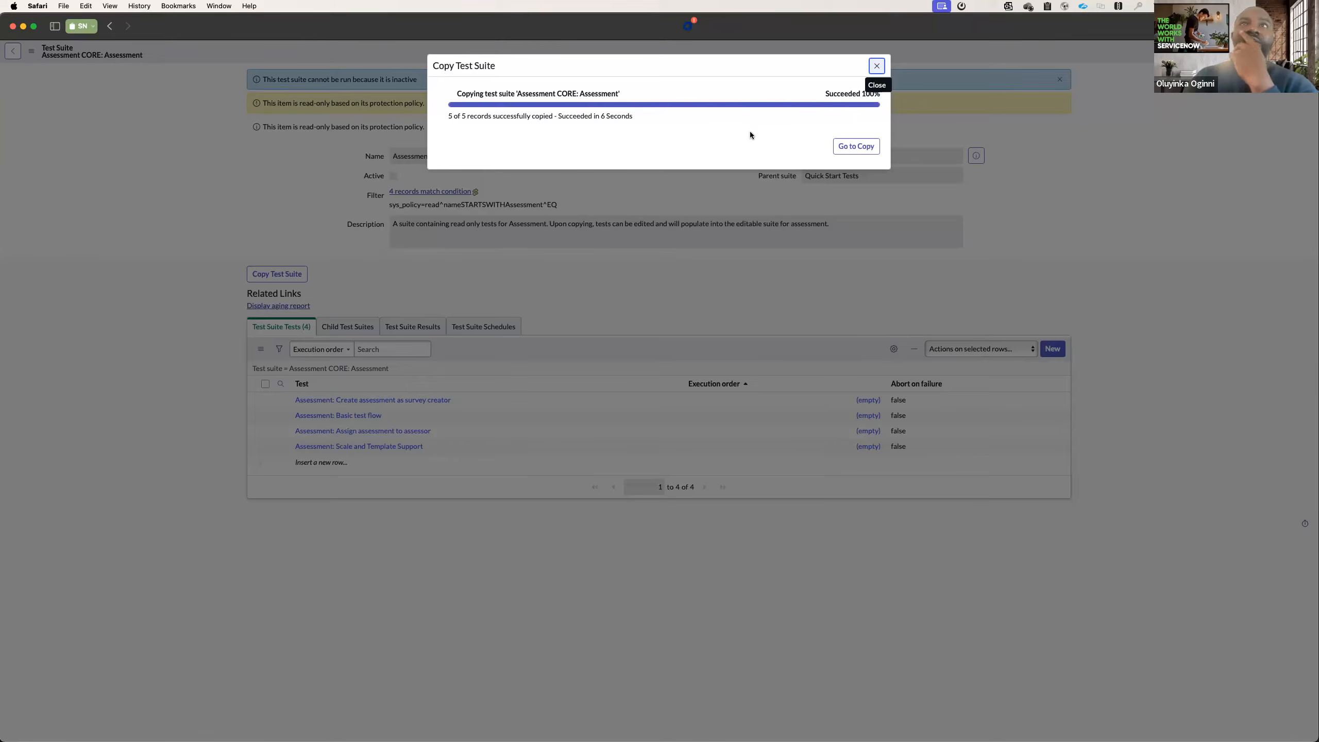
pyautogui.click(854, 146)
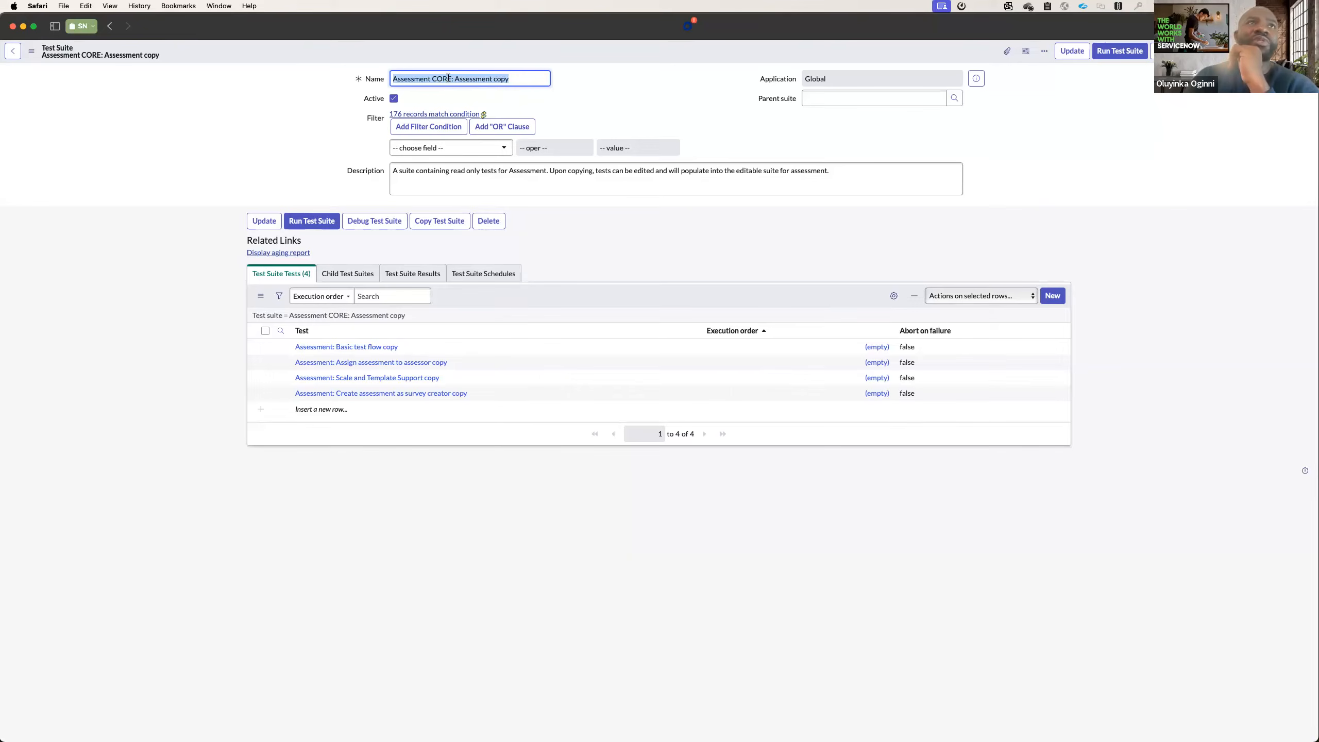
# Try a filter condition of Keywords are "Ass" on the copied suite, and remove that condition.
pyautogui.click(437, 127)
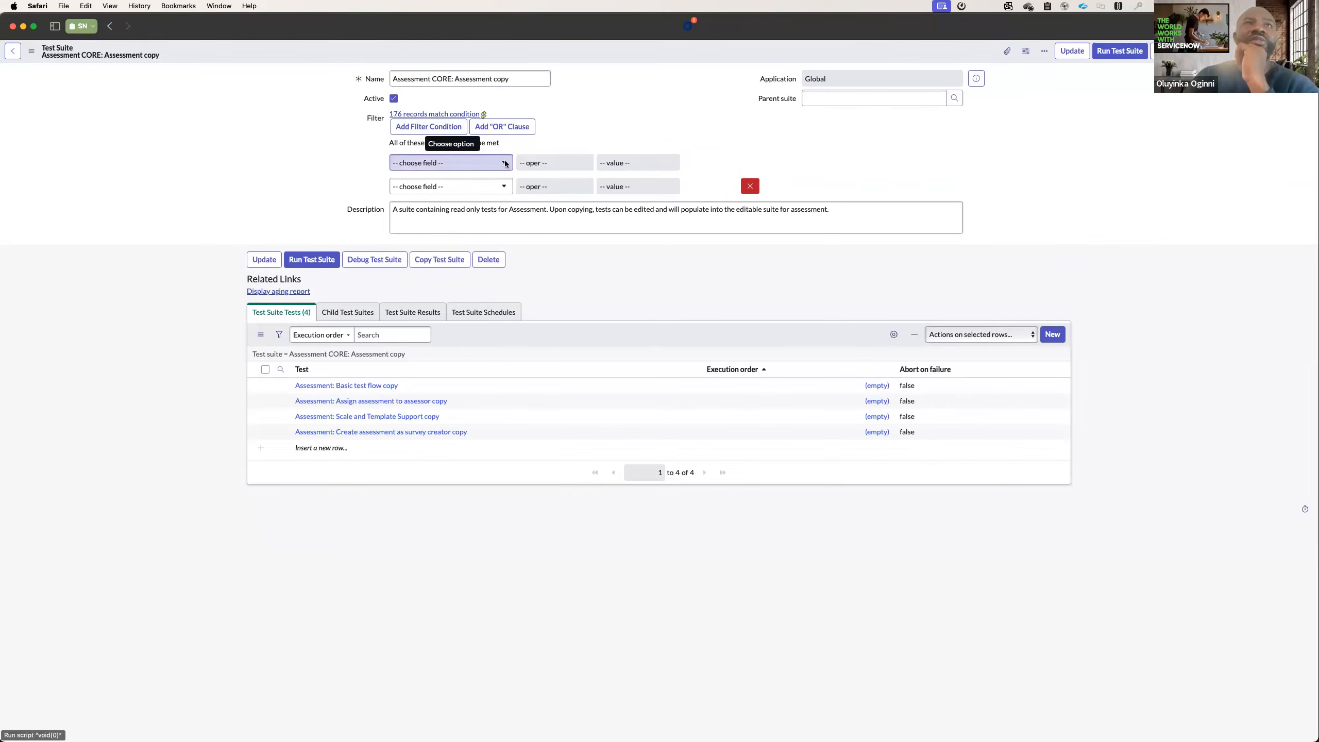
pyautogui.click(445, 165)
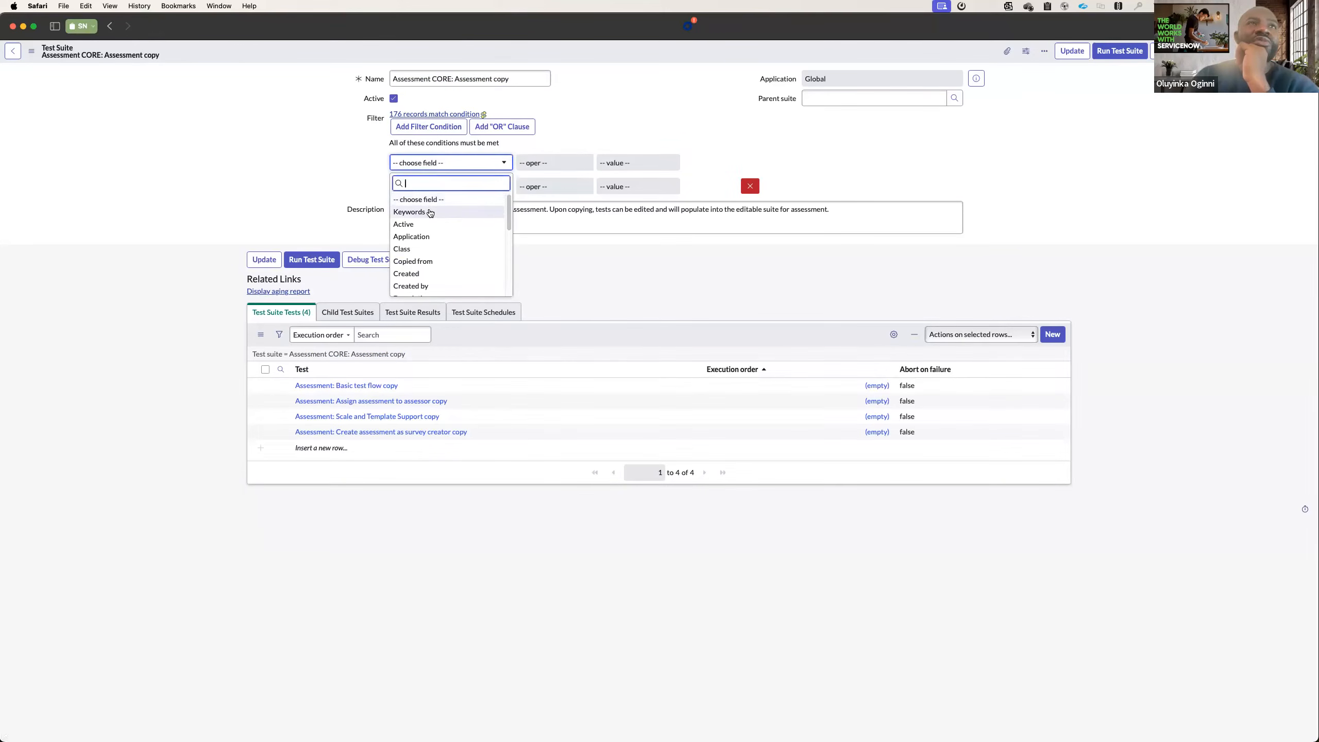
pyautogui.click(411, 211)
pyautogui.click(627, 167)
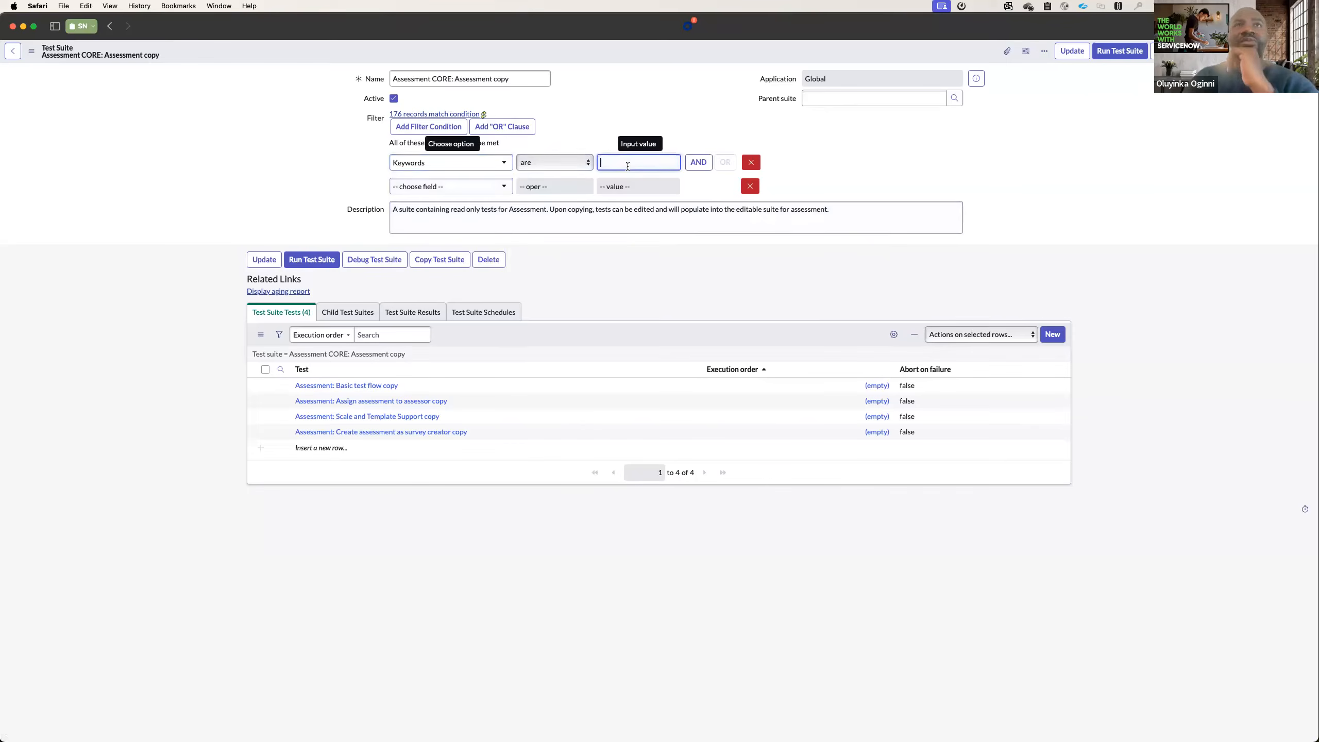
pyautogui.write('Ass')
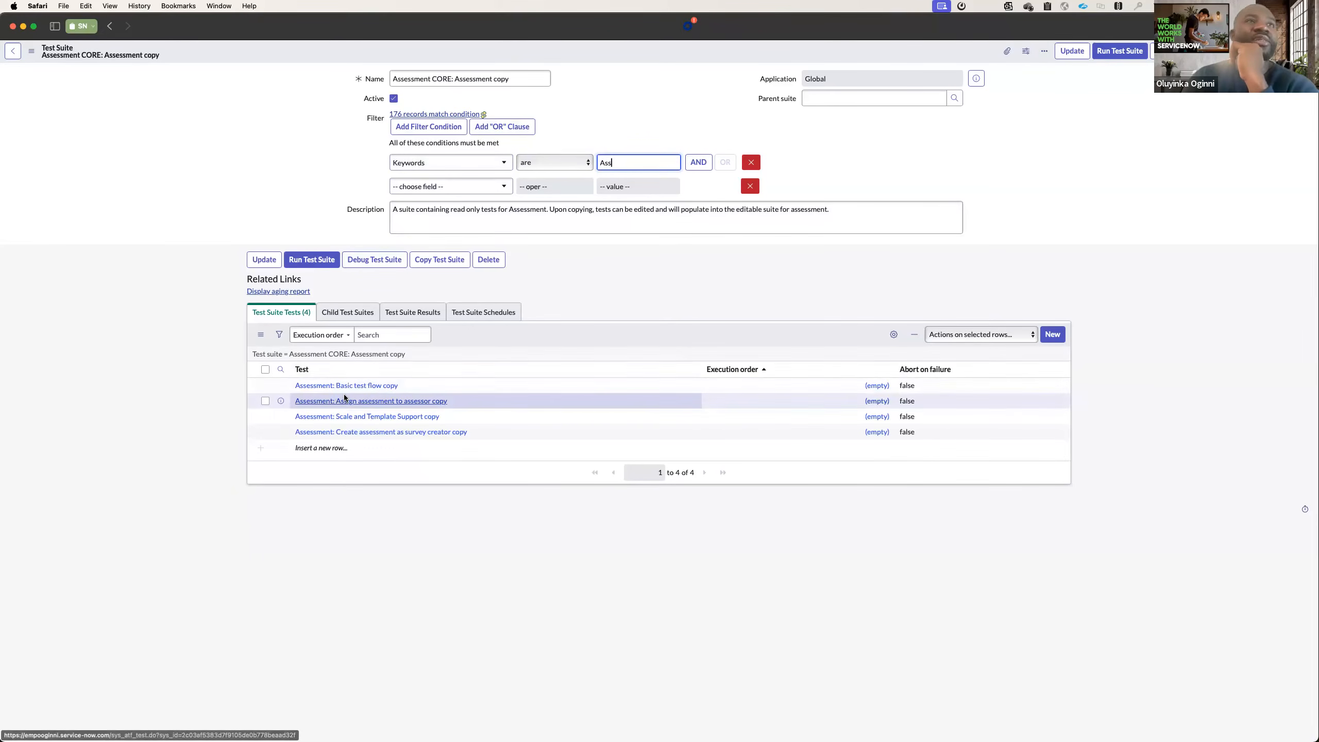
pyautogui.click(758, 164)
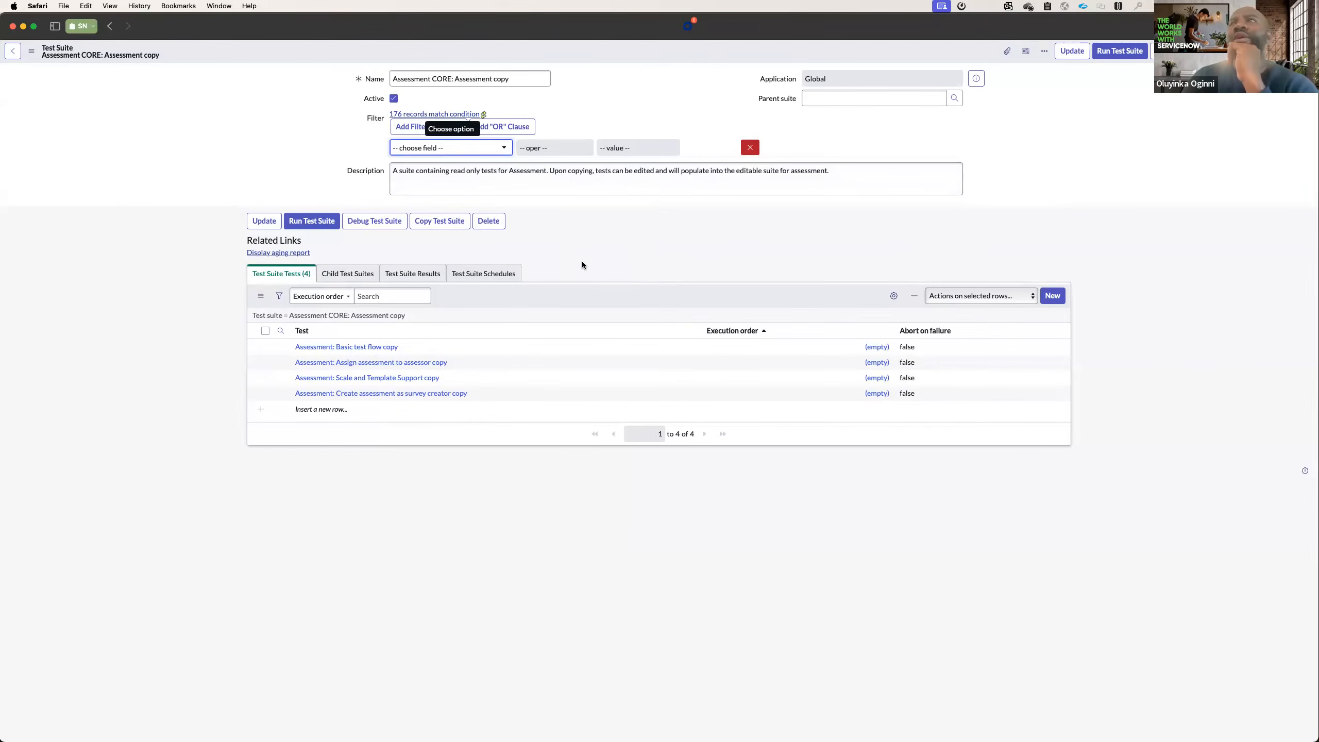
# Examine the first Record Insert step of Assessment: Basic test flow copy, and return to the copied suite.
pyautogui.click(374, 347)
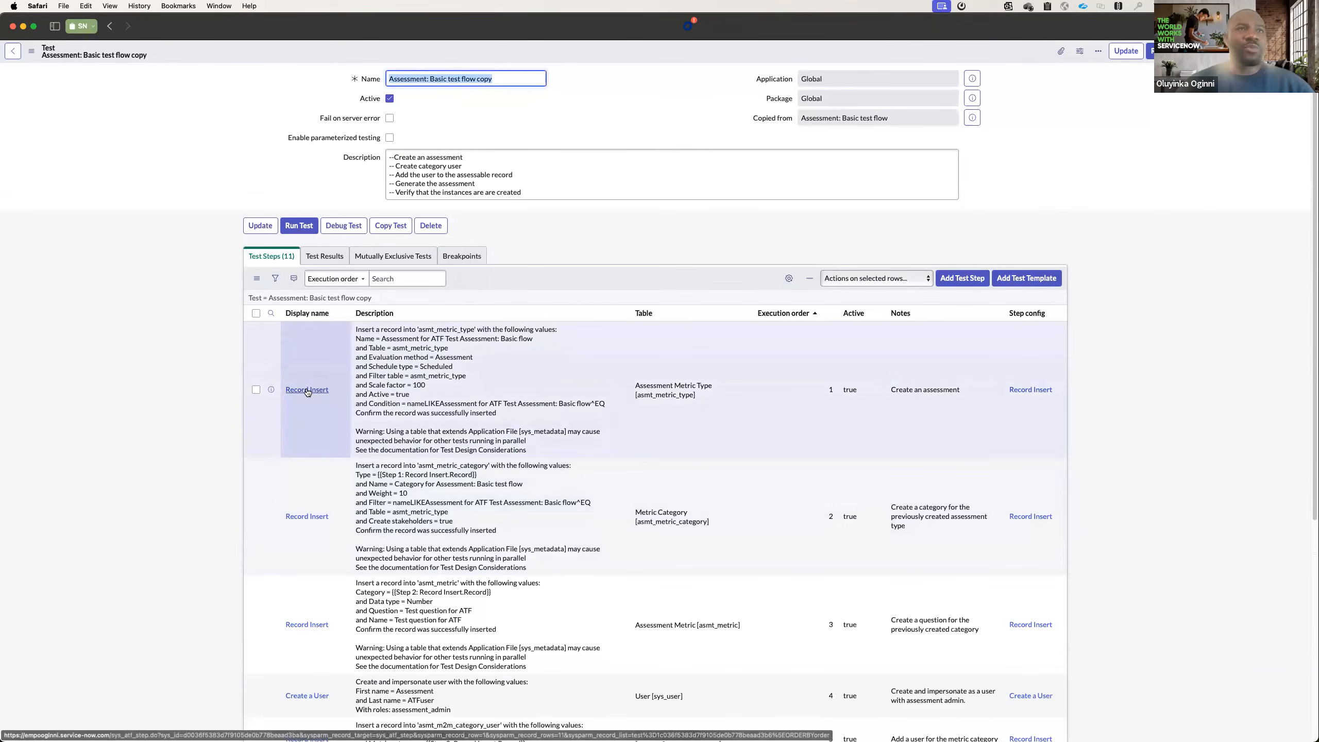
pyautogui.click(307, 392)
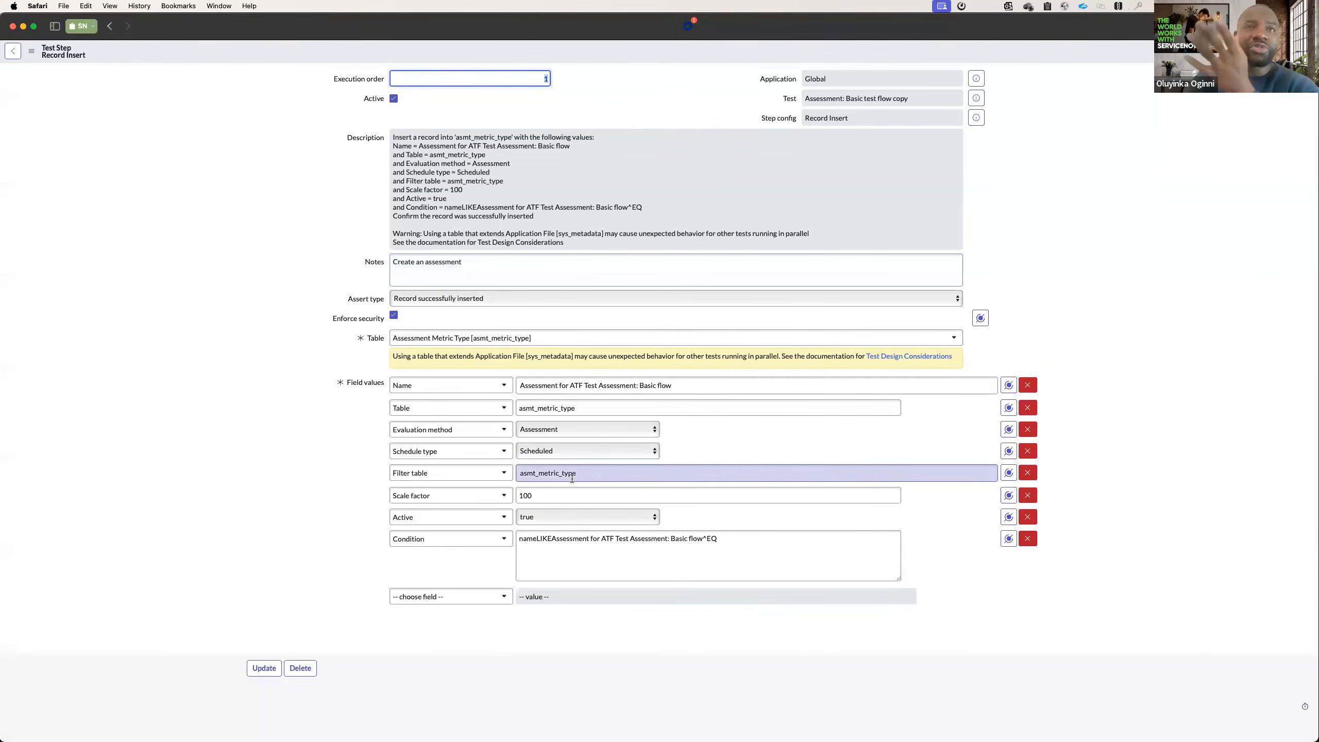
pyautogui.click(1261, 51)
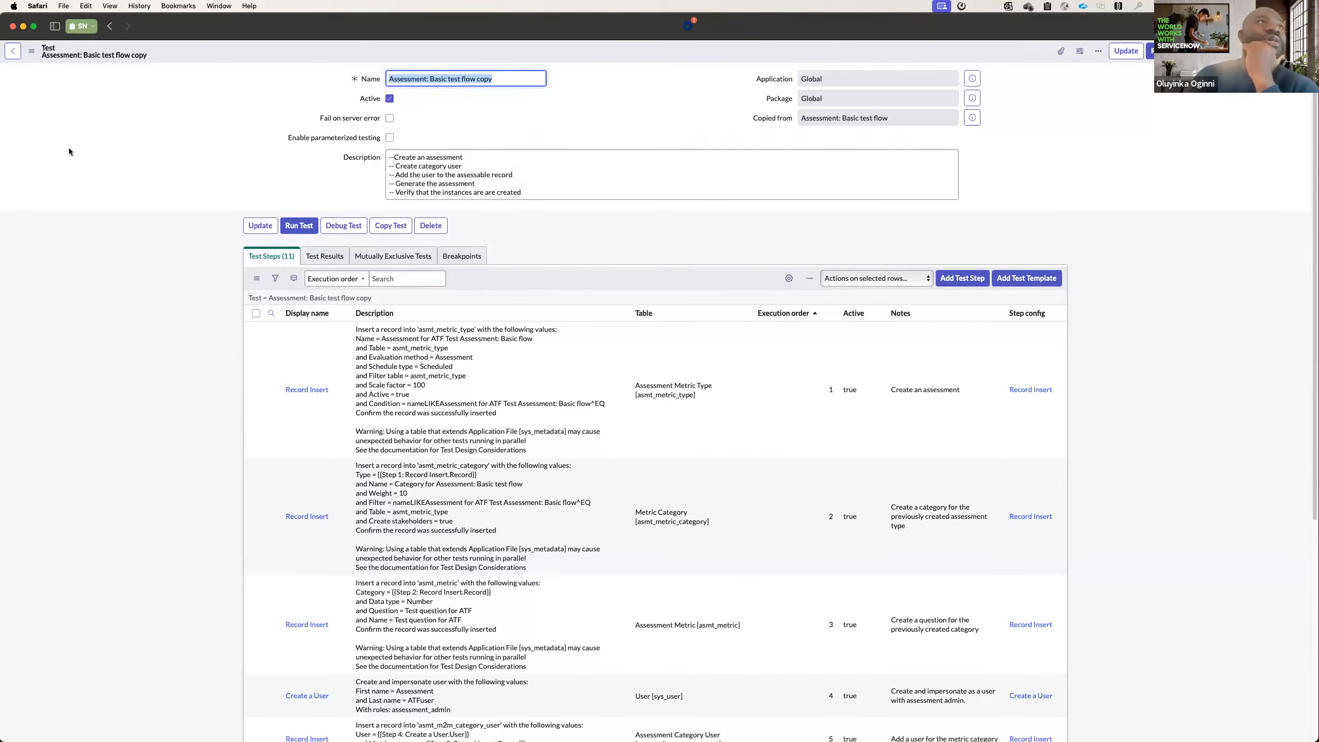
pyautogui.click(12, 51)
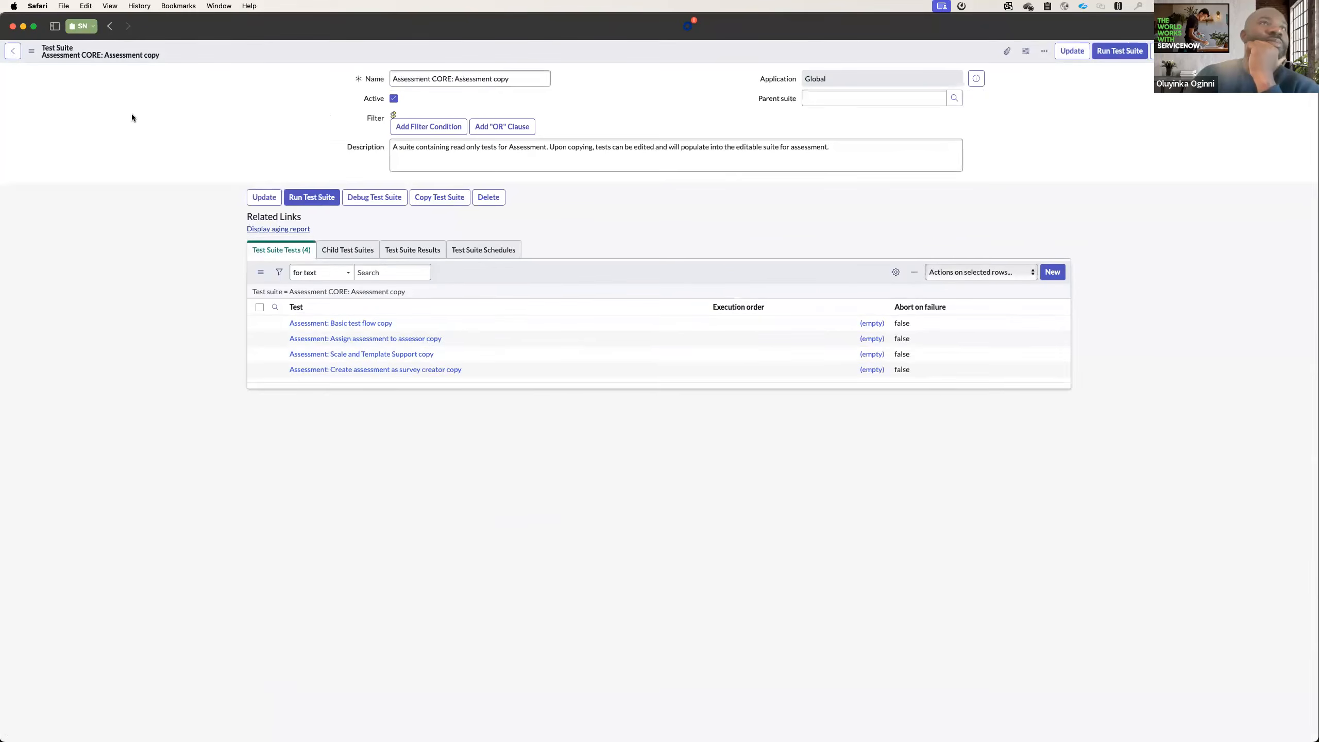
pyautogui.click(13, 51)
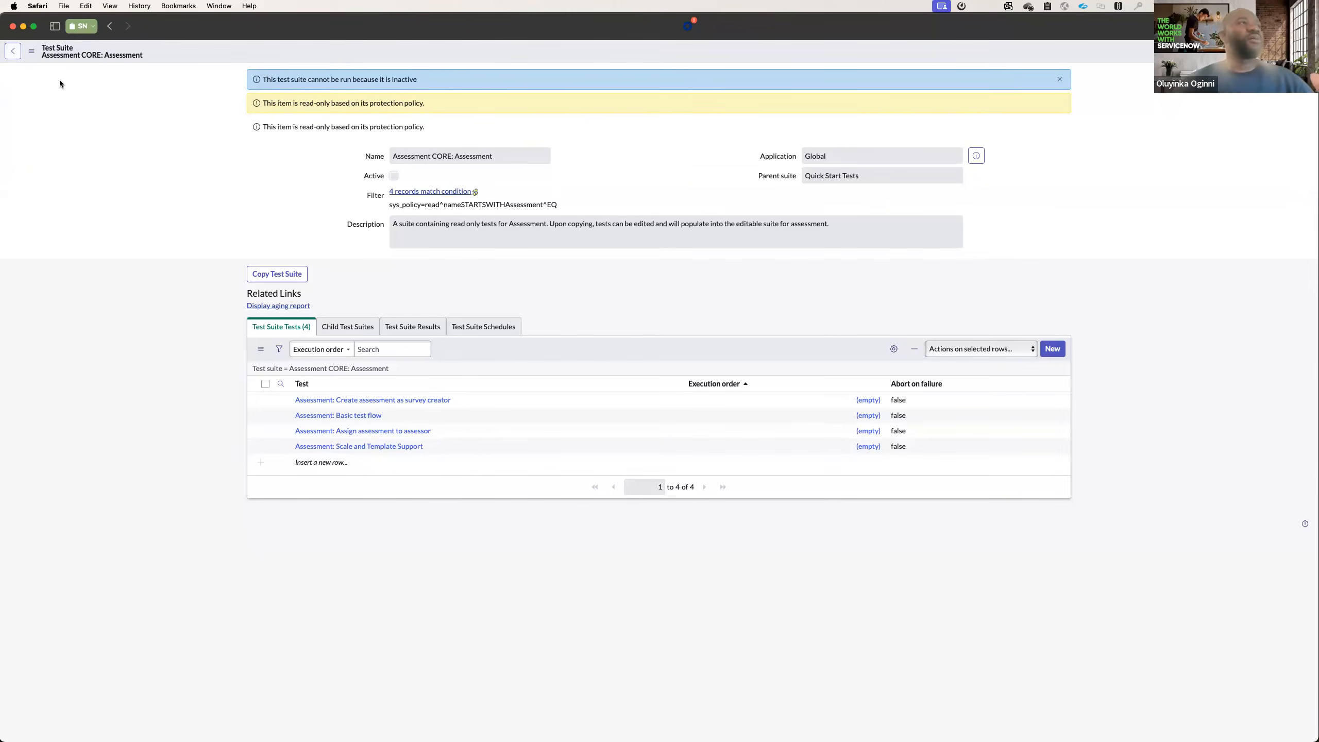
pyautogui.click(13, 52)
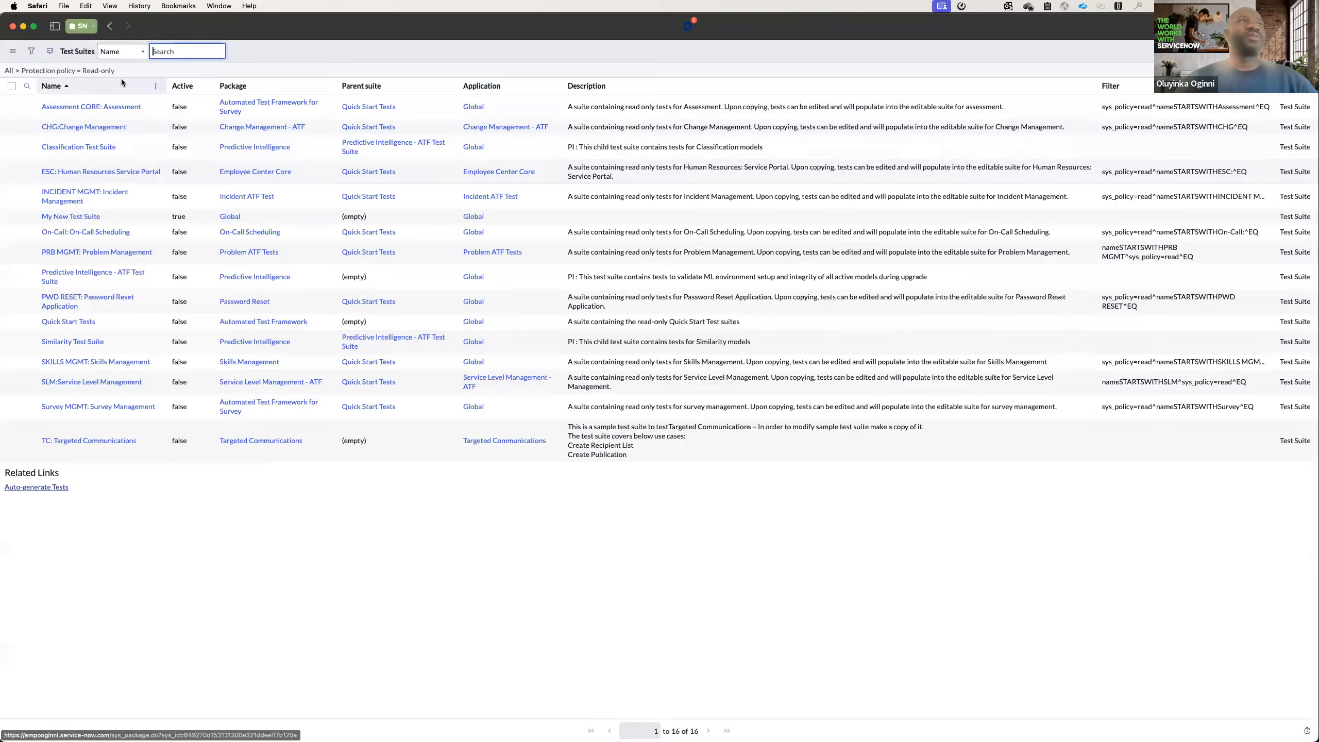
pyautogui.click(108, 30)
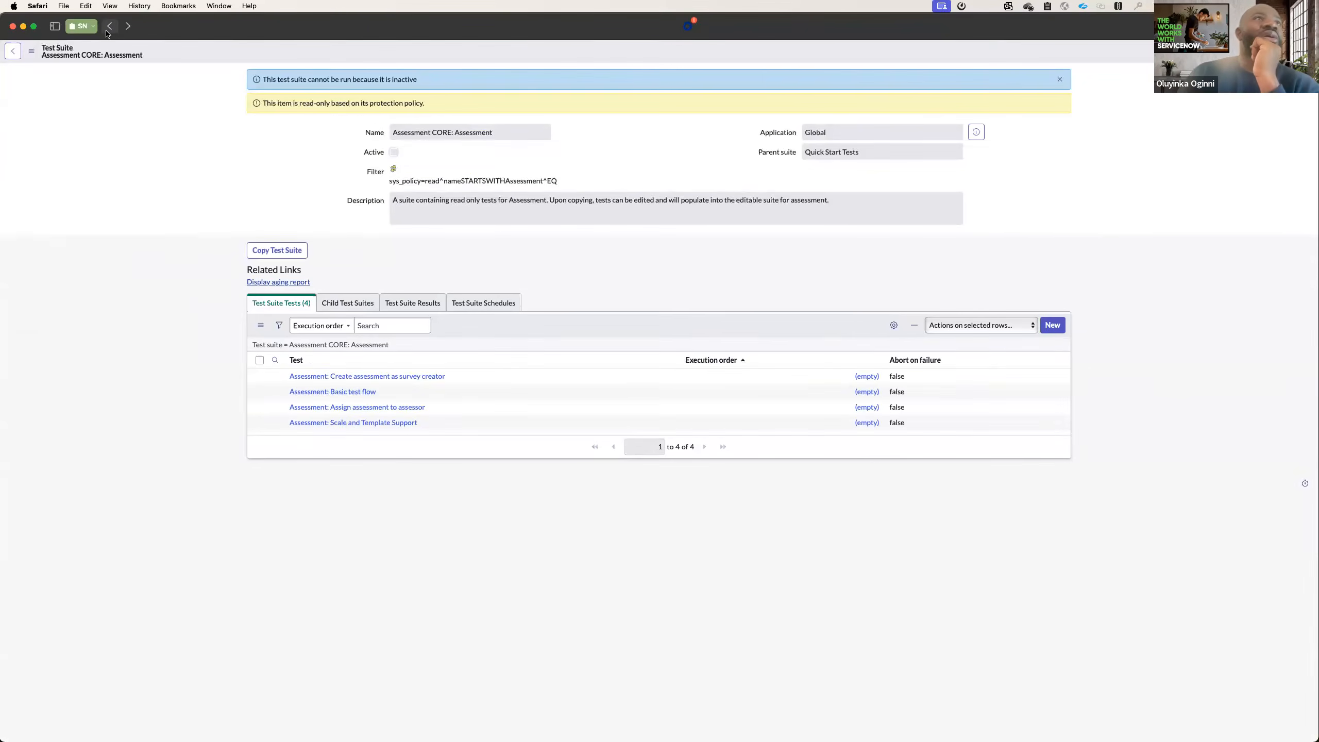
pyautogui.click(107, 30)
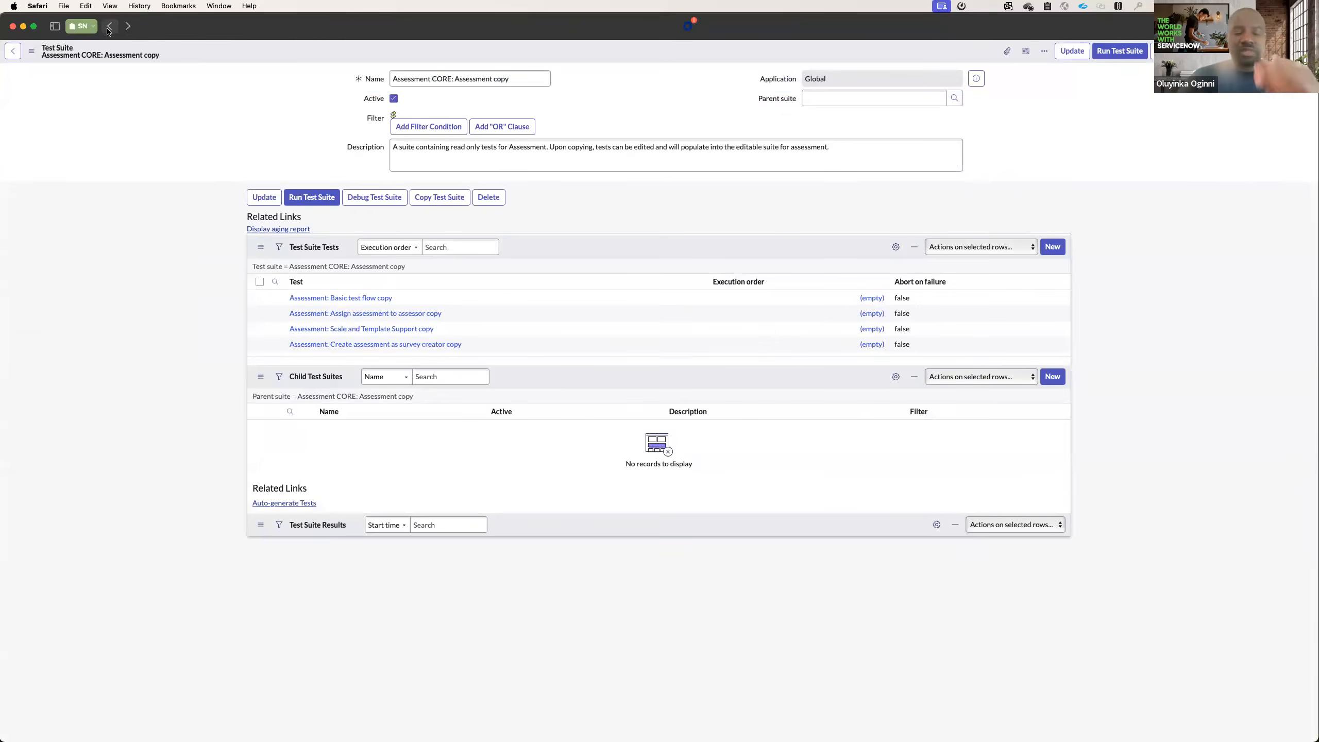
# Switch to the browser window with the ServiceNow home page, open the ATF Test Generator, and dismiss the authentication notice.
pyautogui.press('super+grave')
pyautogui.click(146, 70)
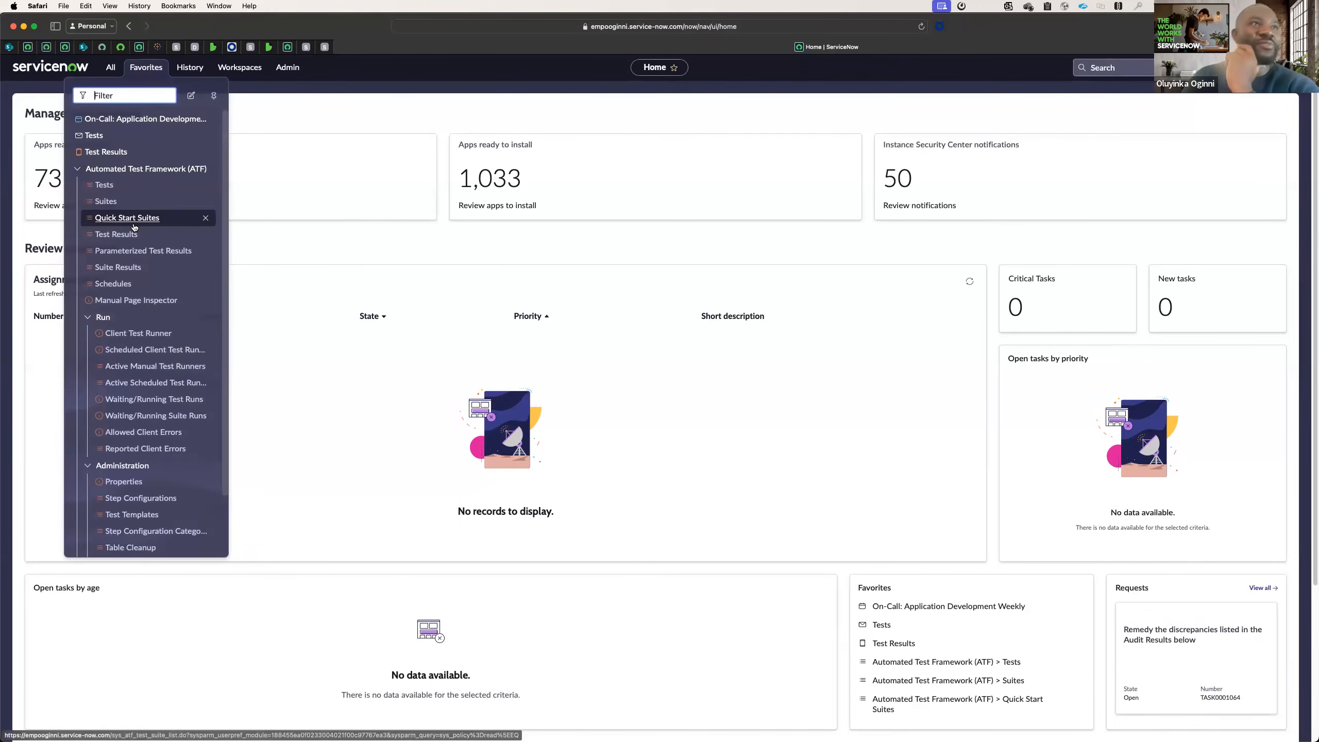
pyautogui.scroll(-3, 136, 359)
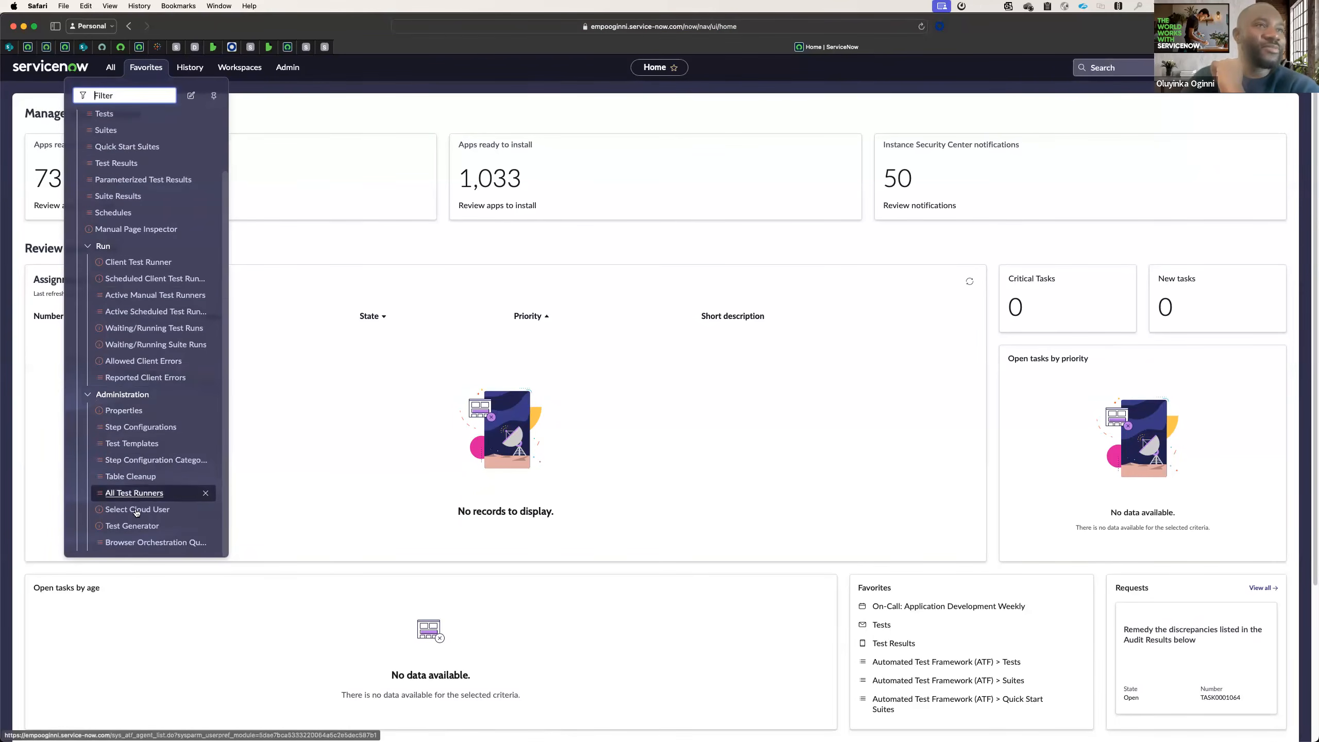
pyautogui.click(136, 526)
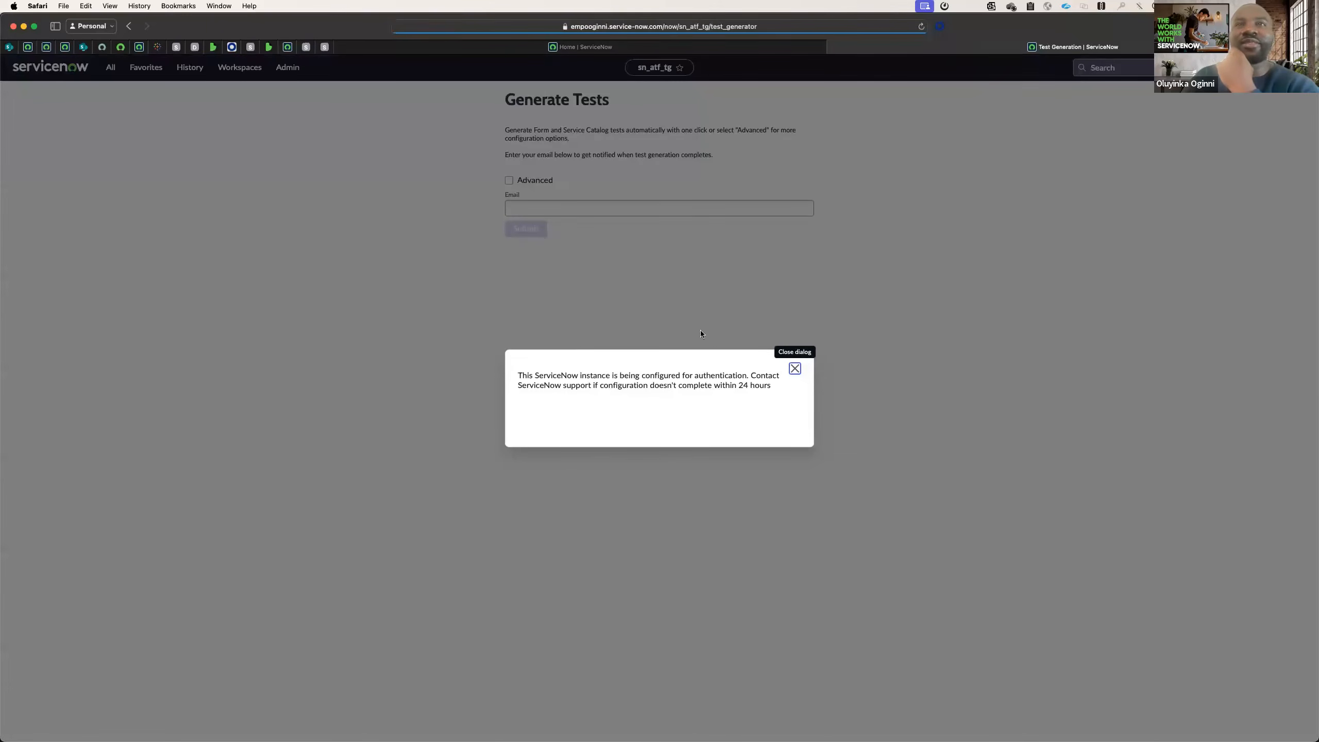
pyautogui.click(791, 375)
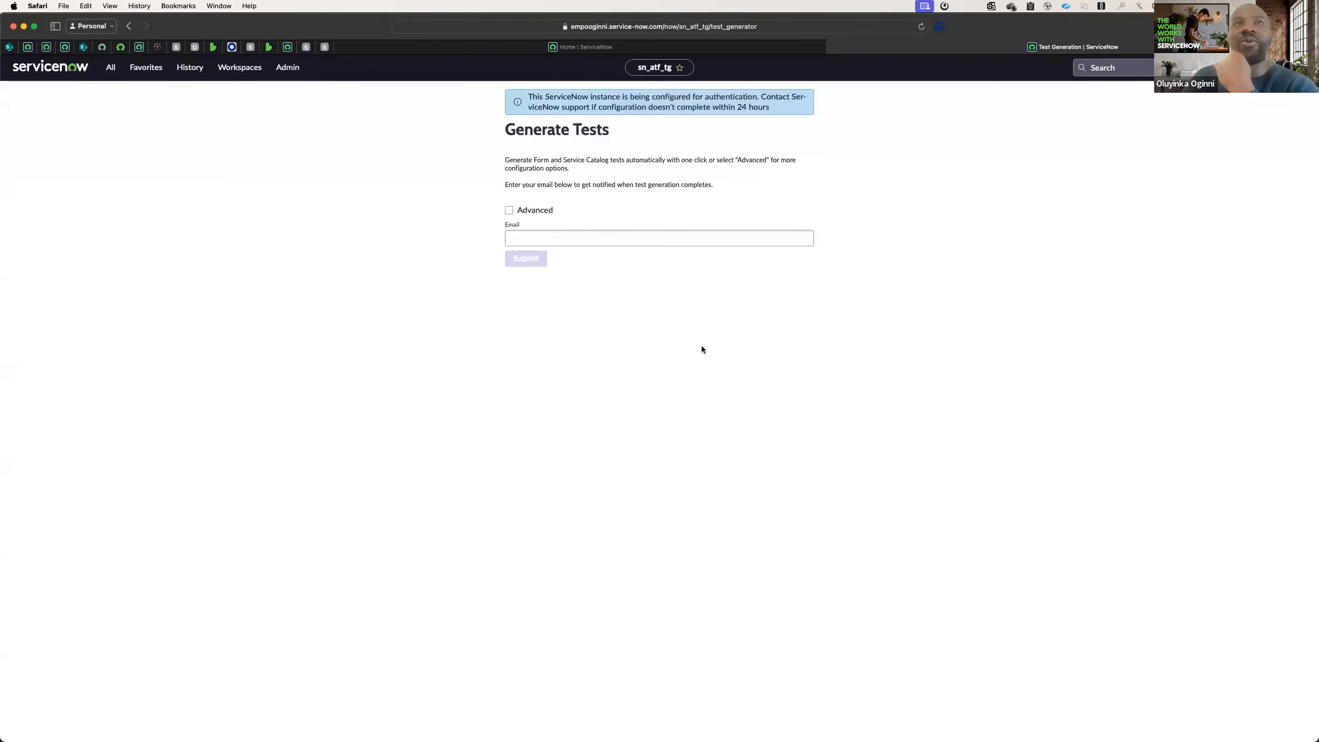
# Enable the advanced test generation options, choose Service Catalog Tests as the test type, and keep All Scopes as the scope.
pyautogui.click(509, 210)
pyautogui.click(553, 240)
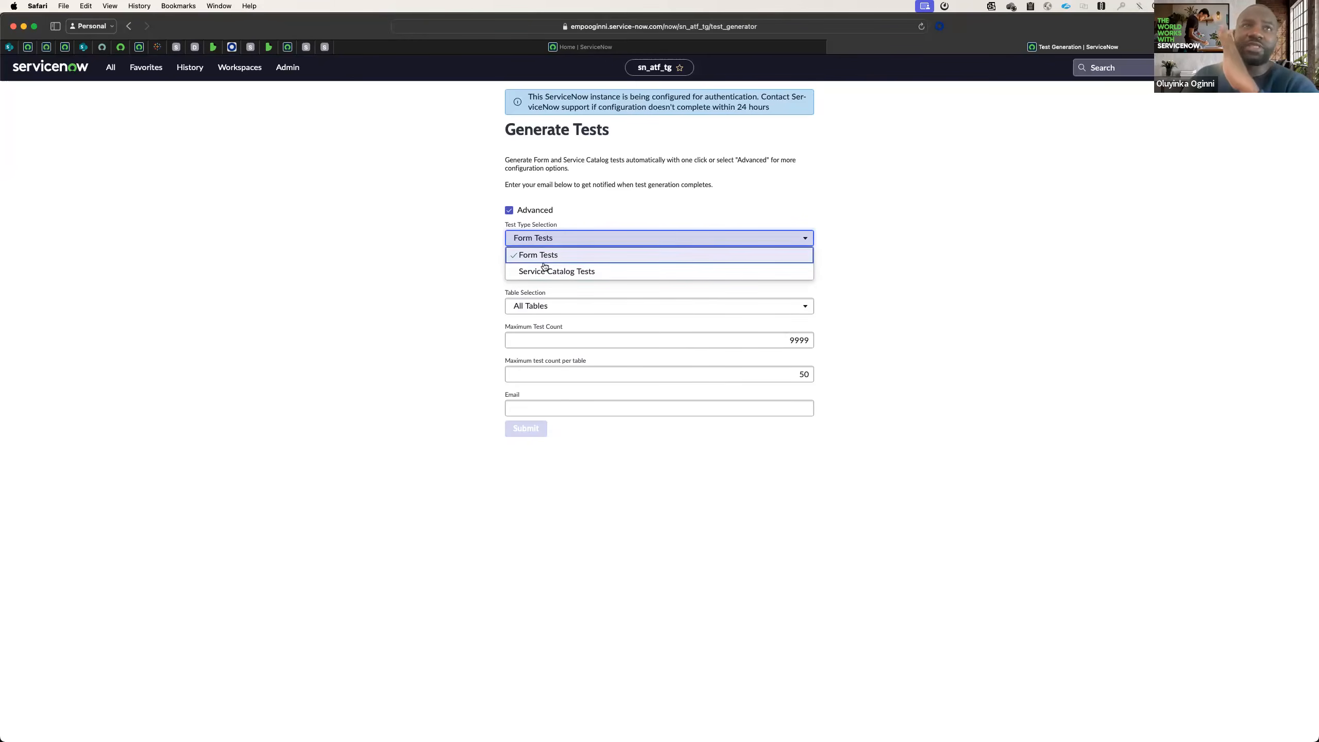
pyautogui.click(542, 273)
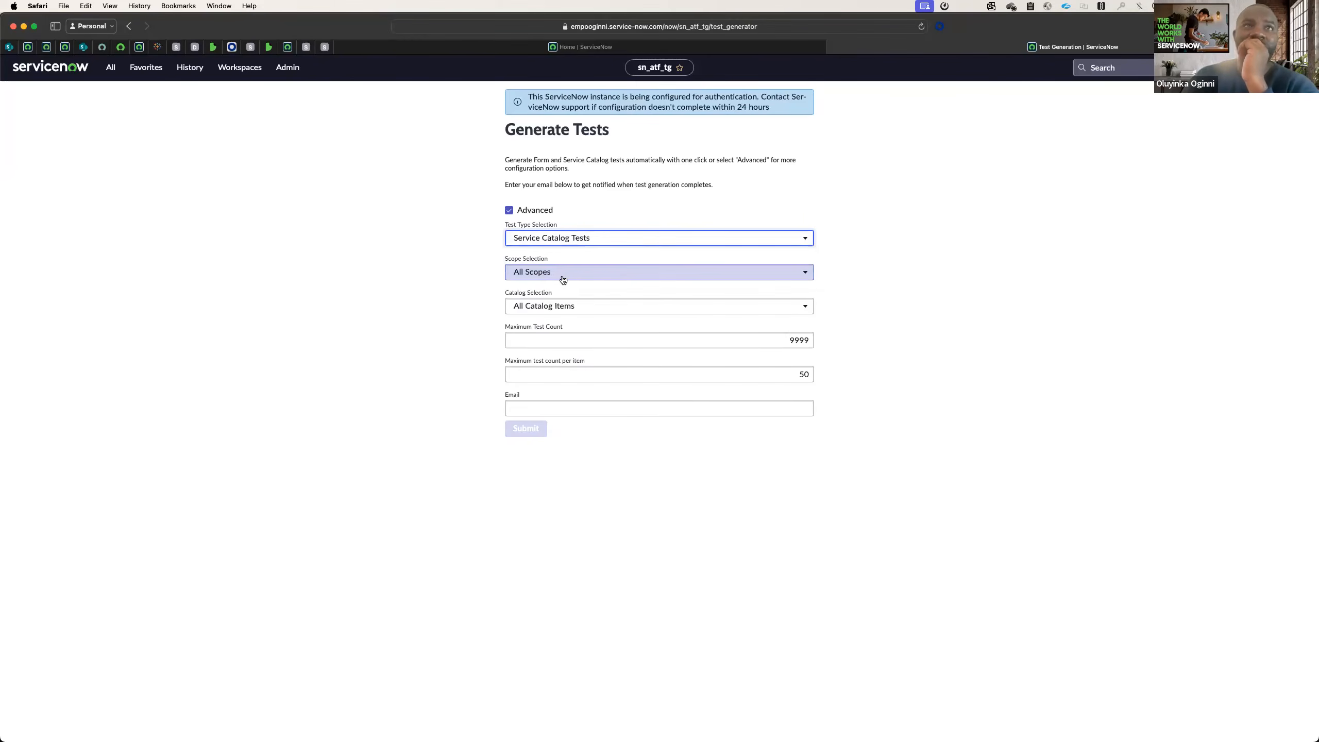
pyautogui.click(562, 275)
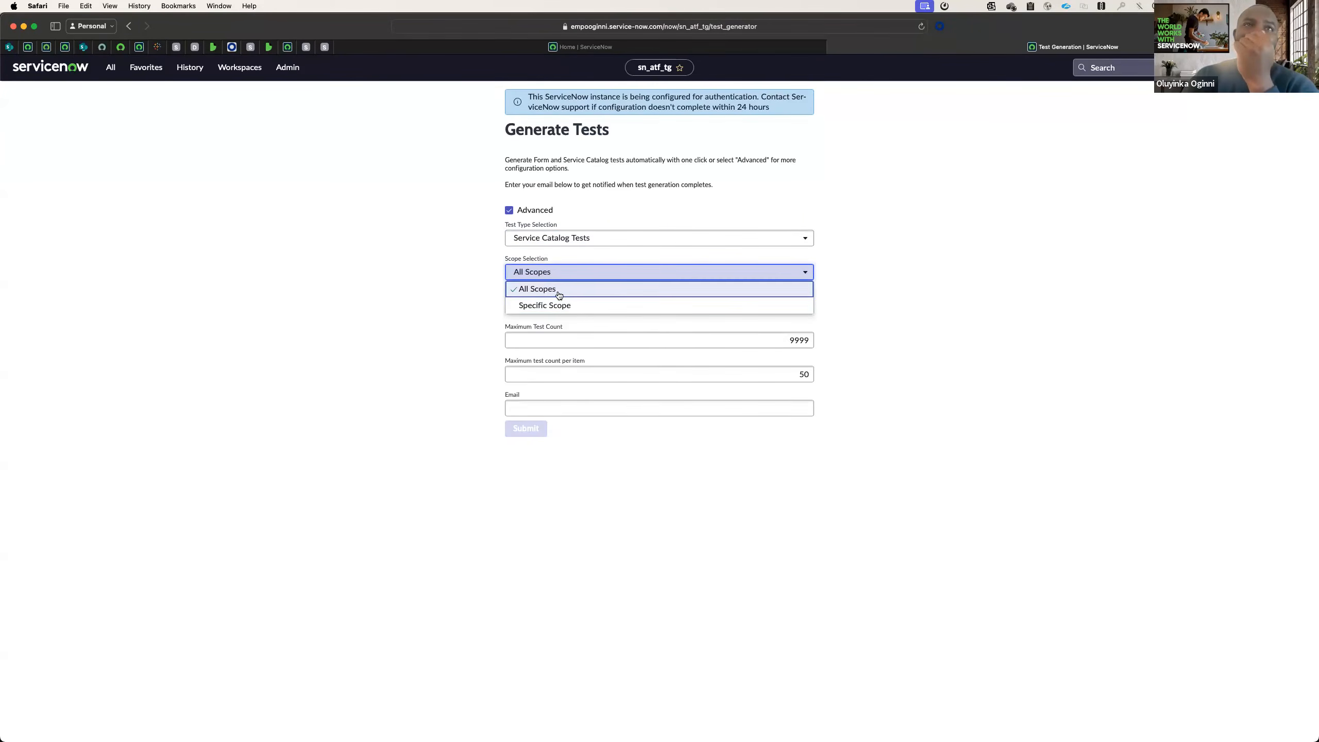
pyautogui.click(557, 294)
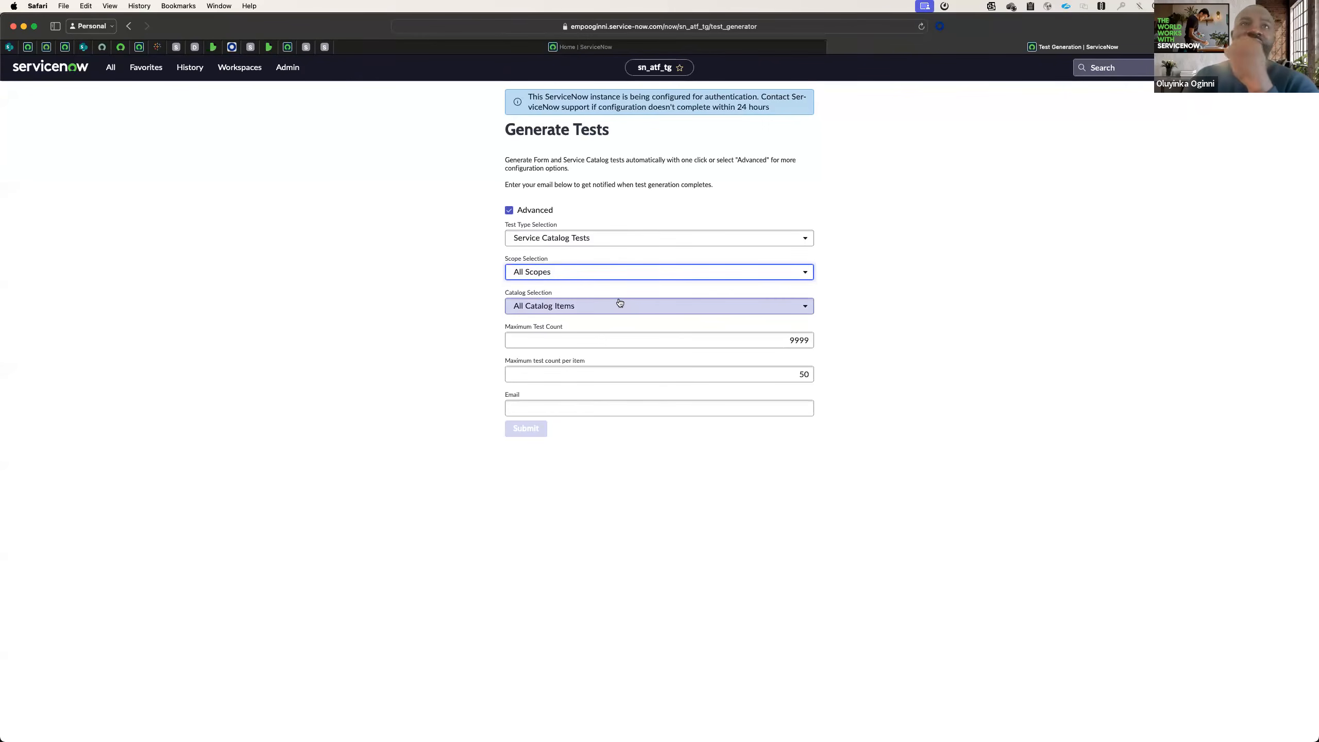
# Limit the catalog selection to a specific catalog item, and choose Apple iPad 3.
pyautogui.click(644, 308)
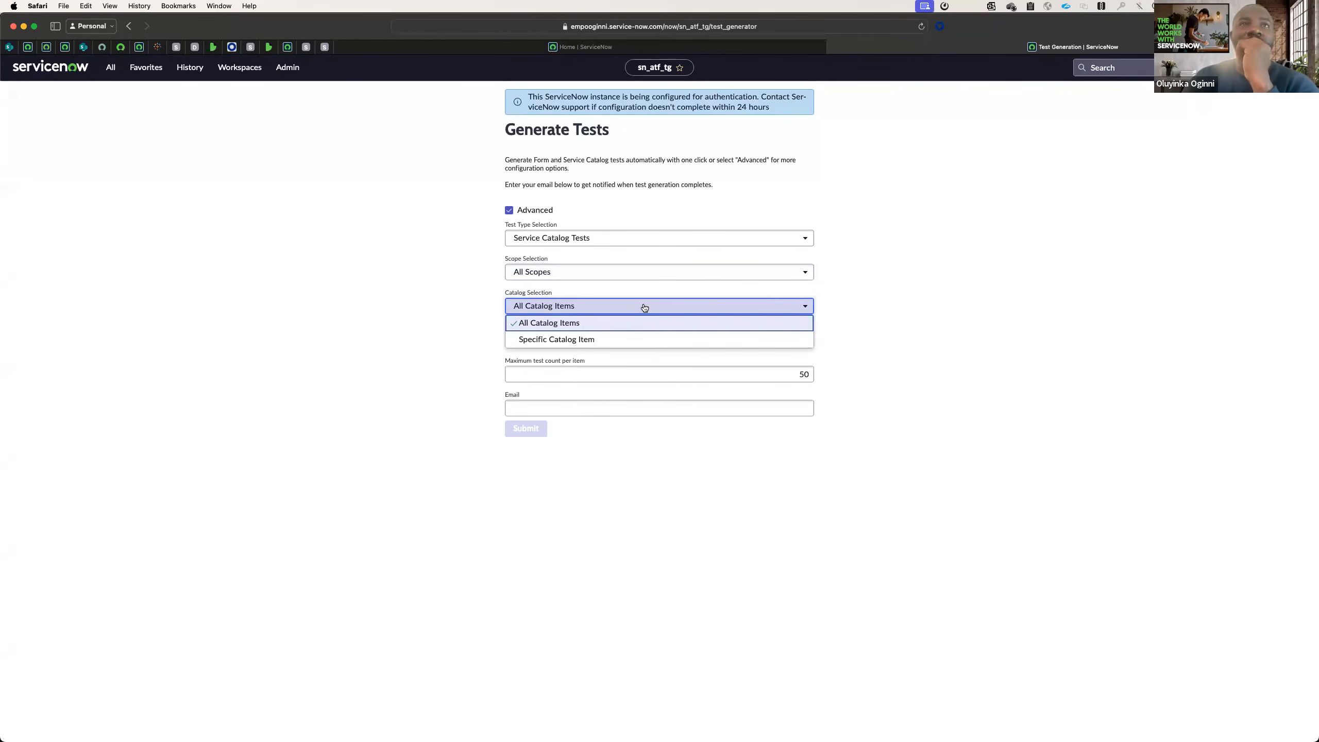
pyautogui.click(603, 341)
pyautogui.click(566, 336)
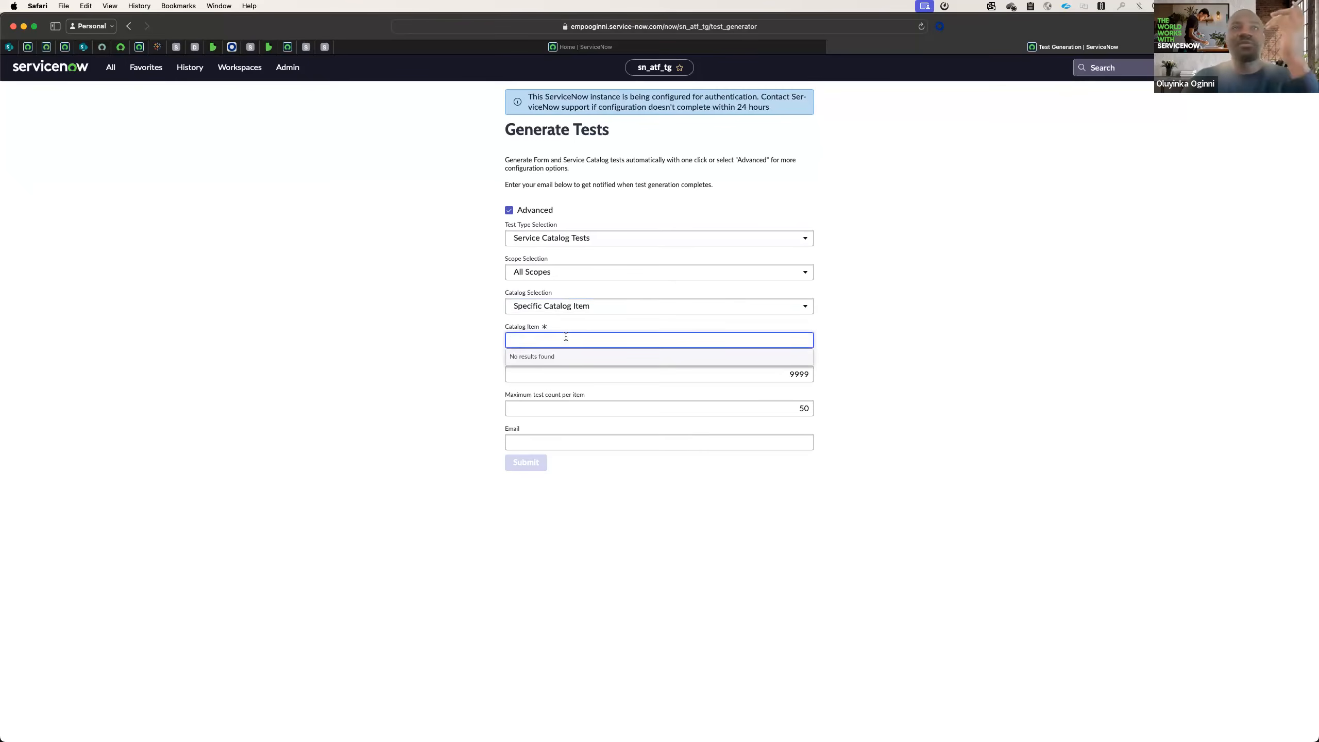
pyautogui.write('Ip')
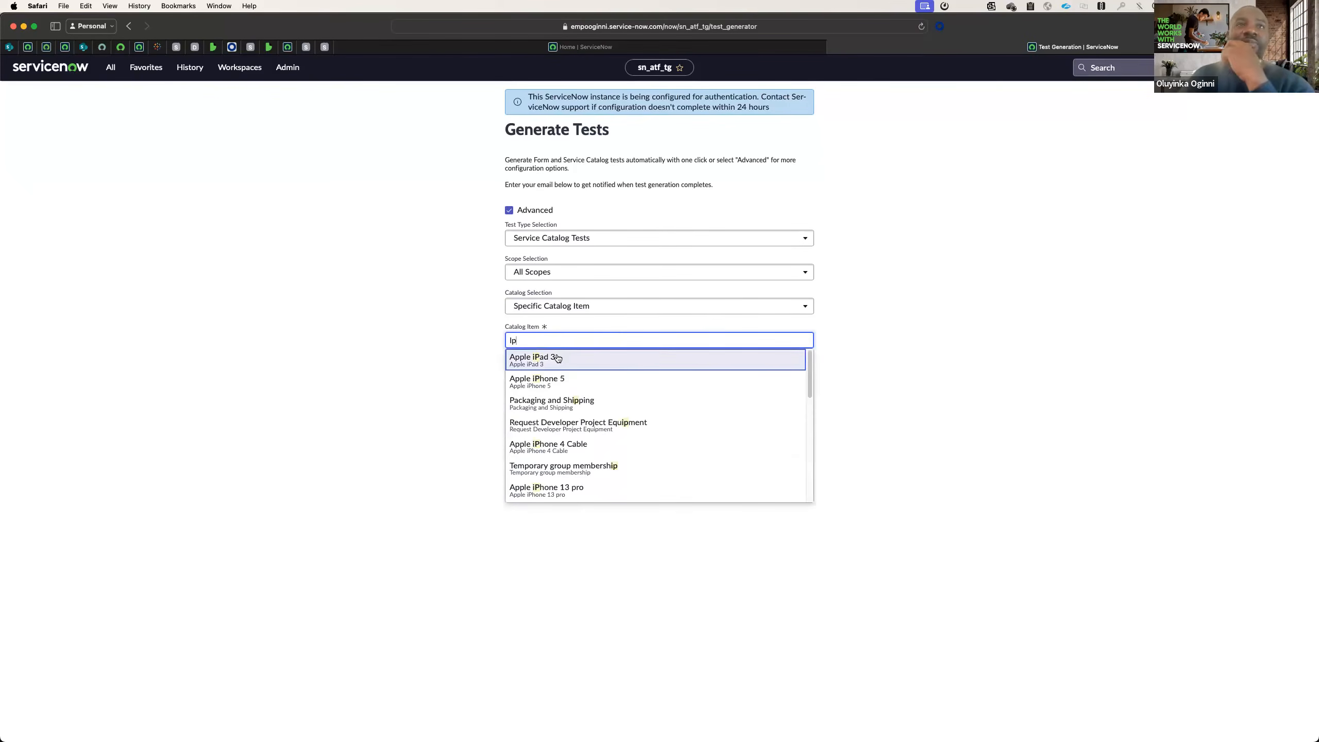
pyautogui.click(551, 358)
# Set the maximum test count to 100, and fill in the notification email address.
pyautogui.doubleClick(800, 375)
pyautogui.write('100')
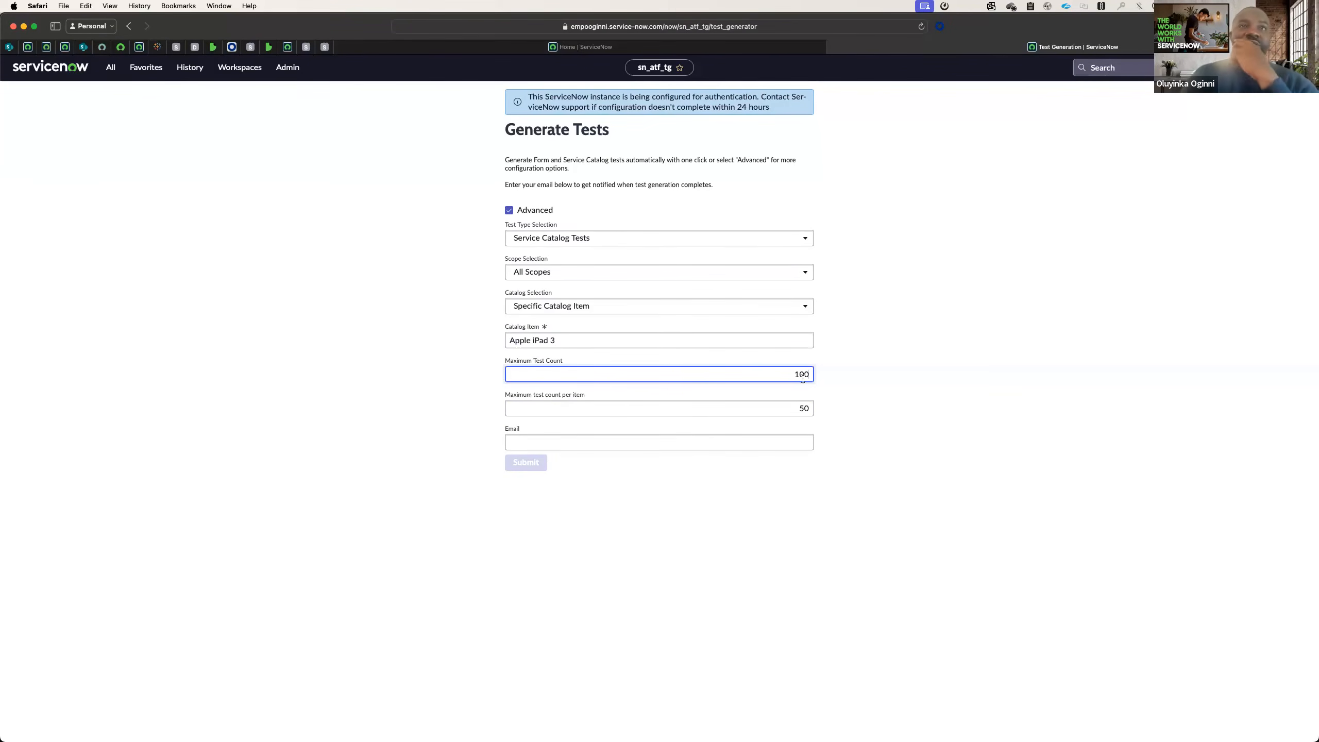
pyautogui.click(549, 409)
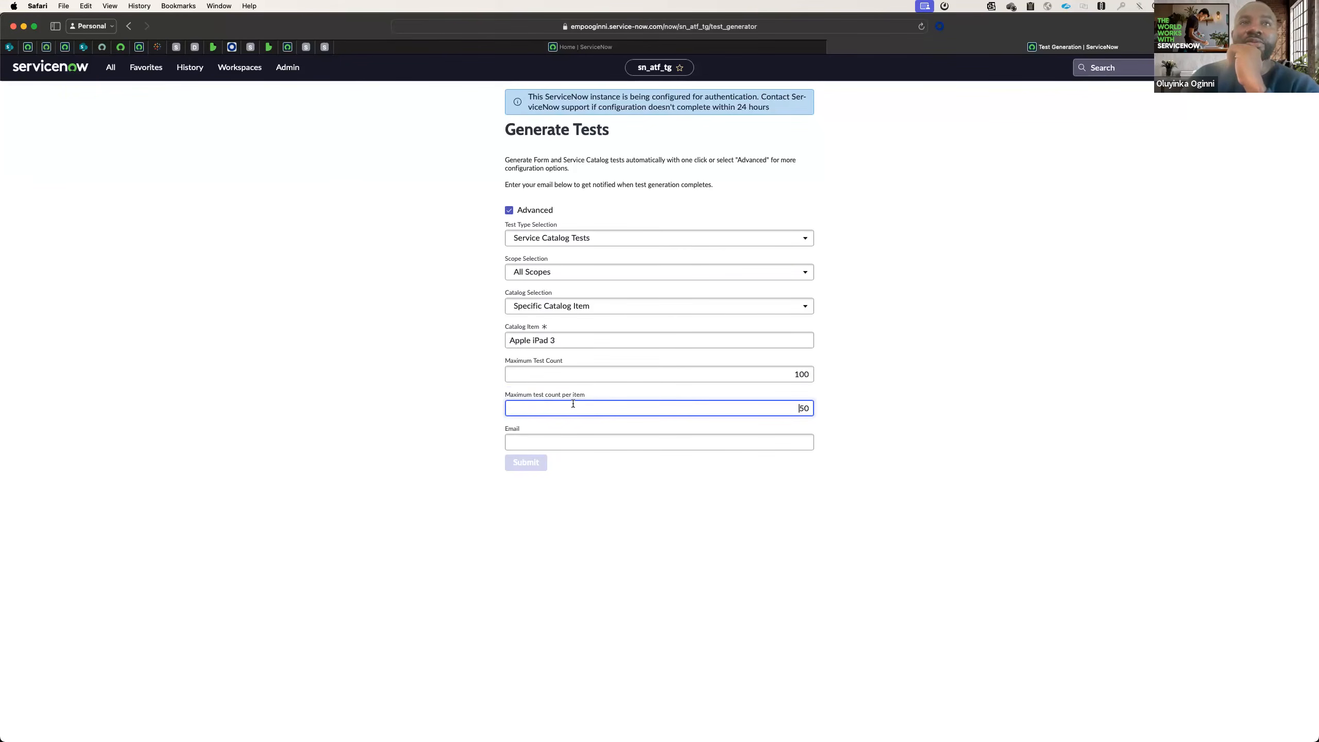
pyautogui.click(587, 442)
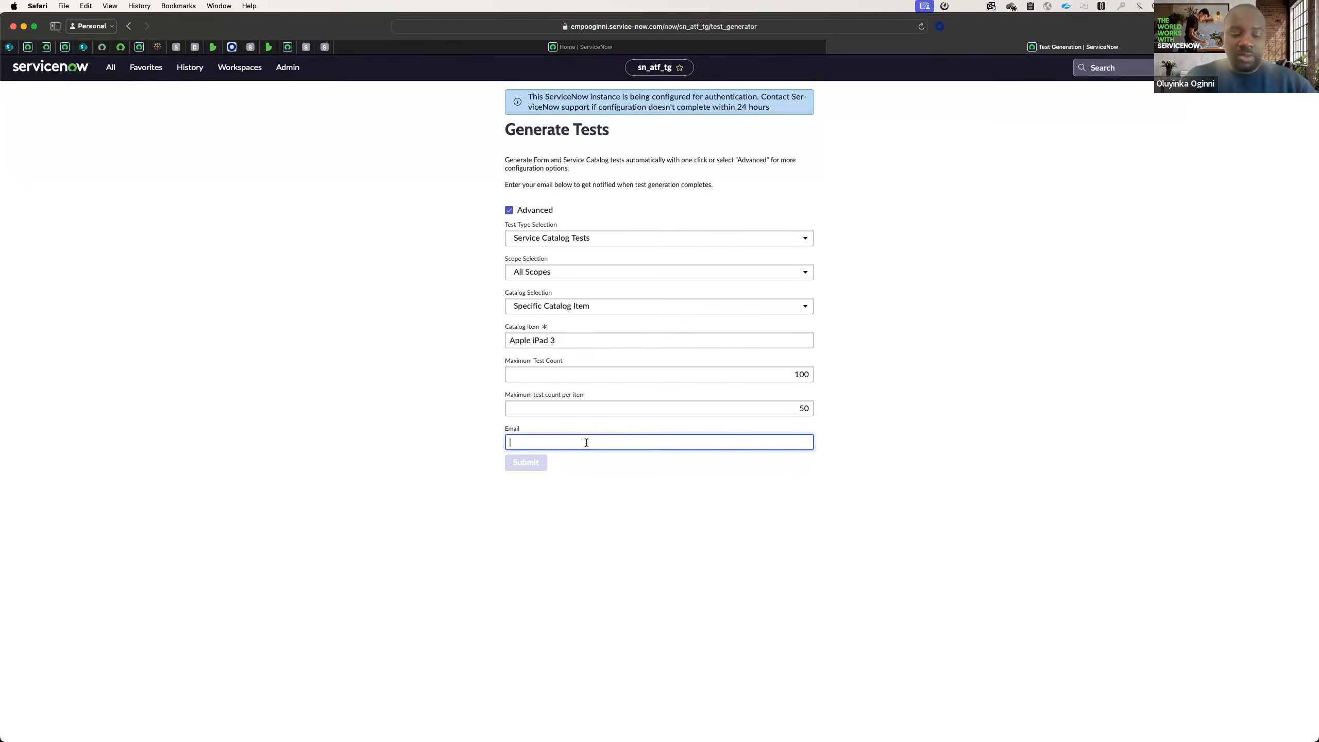
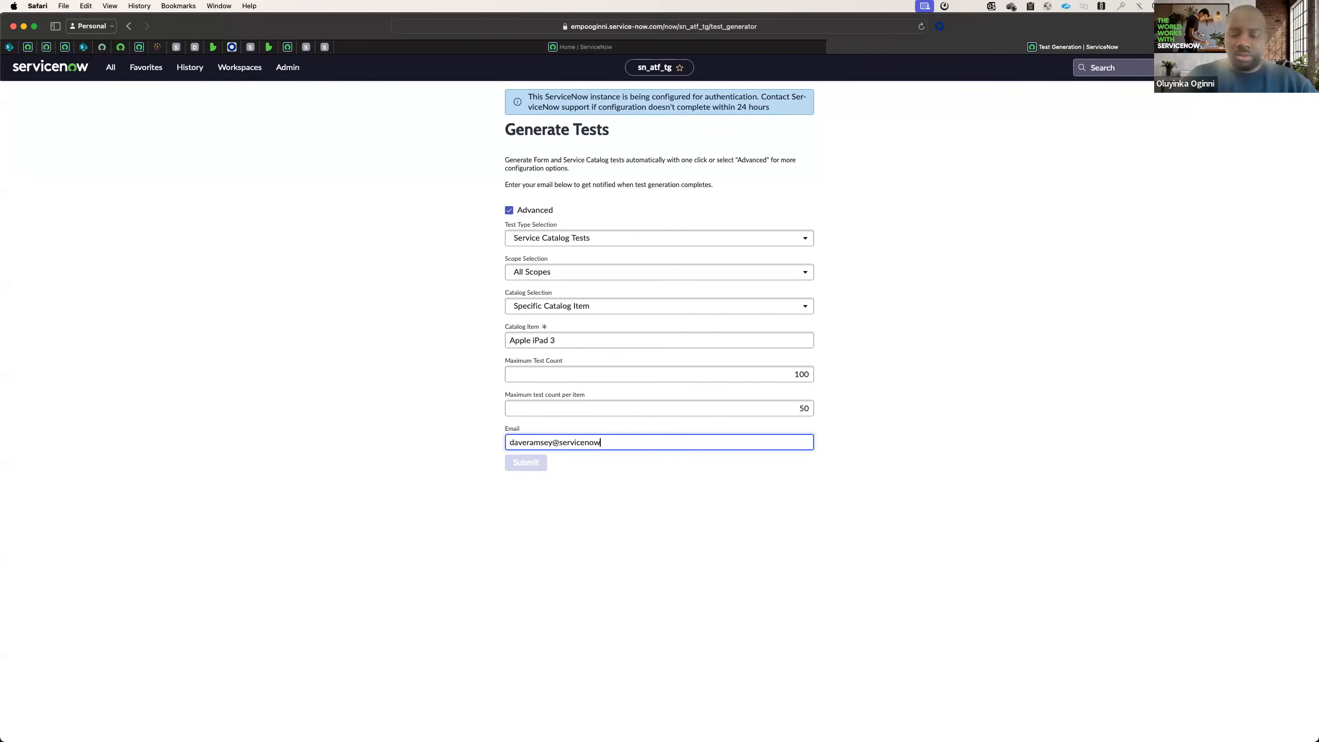
pyautogui.click(461, 413)
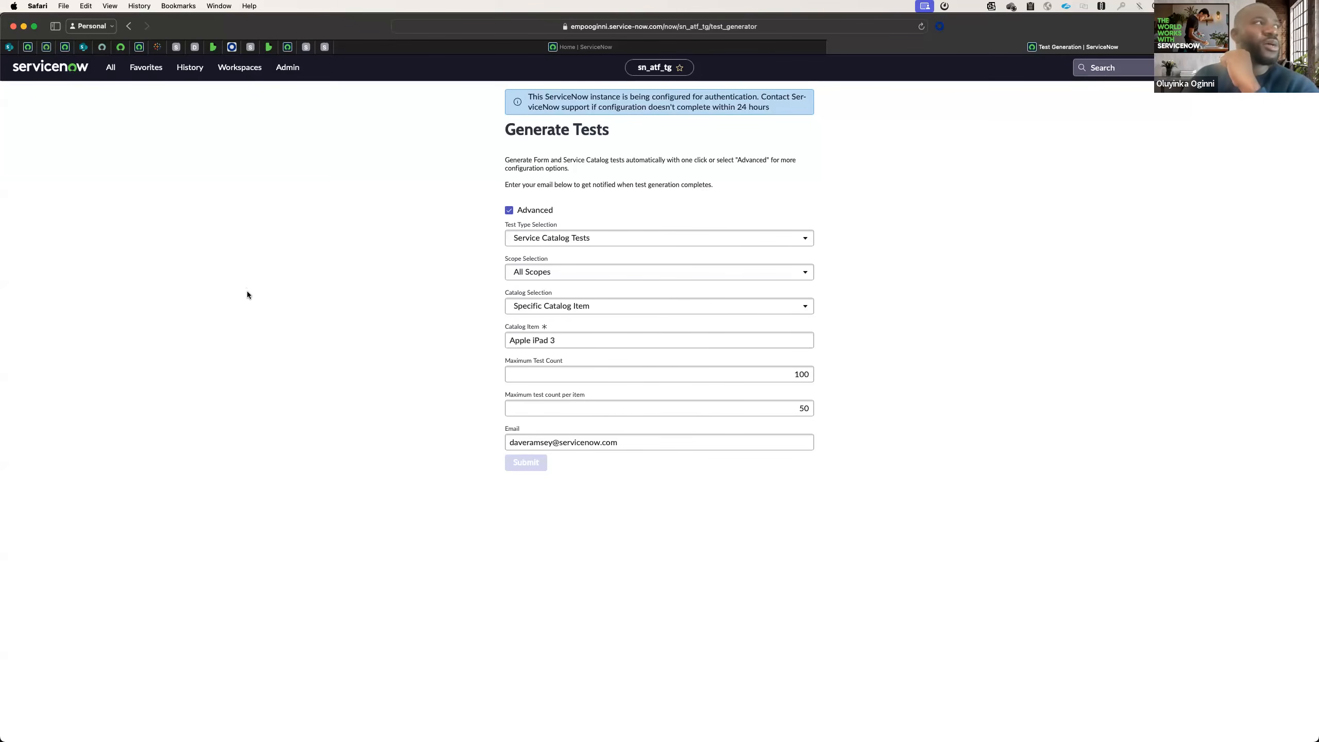
# Open the Automated Test Framework suite schedules, start a new schedule, and name it My New Walkthrough Schedule.
pyautogui.click(146, 68)
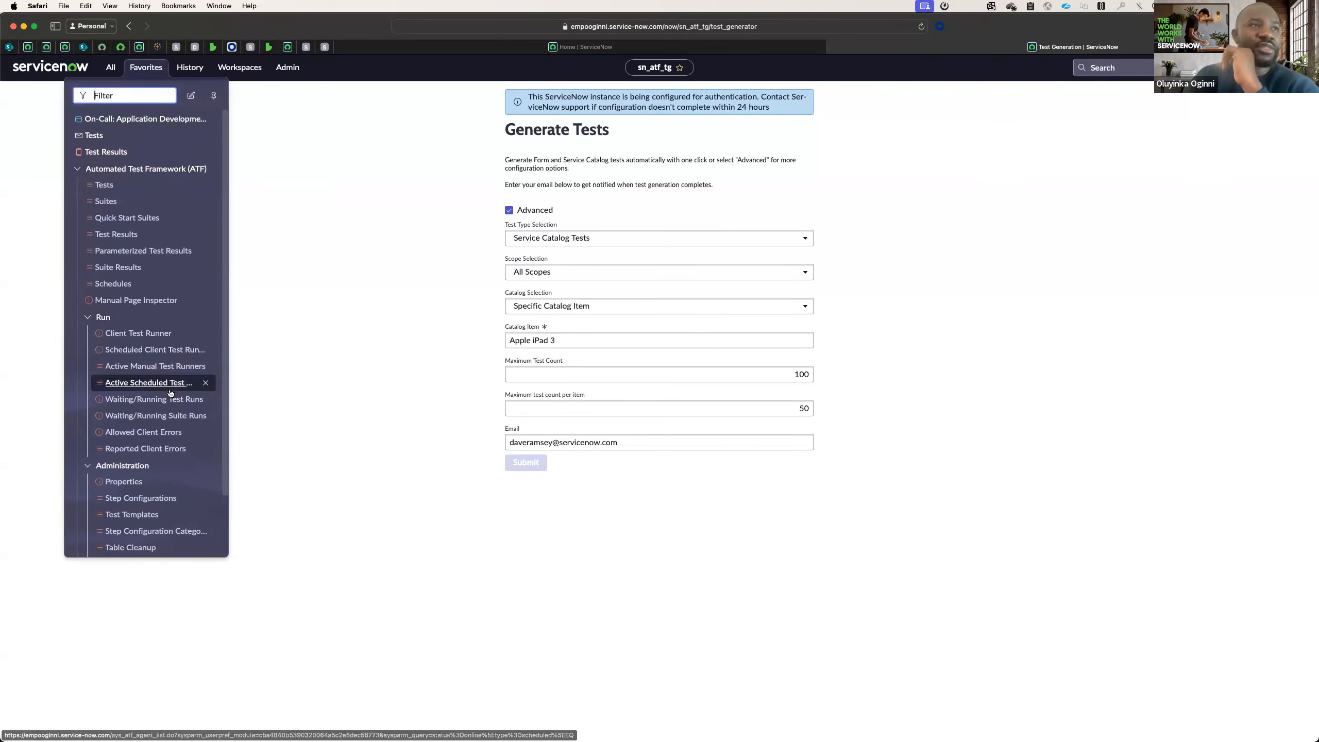
pyautogui.scroll(-3, 129, 400)
pyautogui.scroll(3, 124, 382)
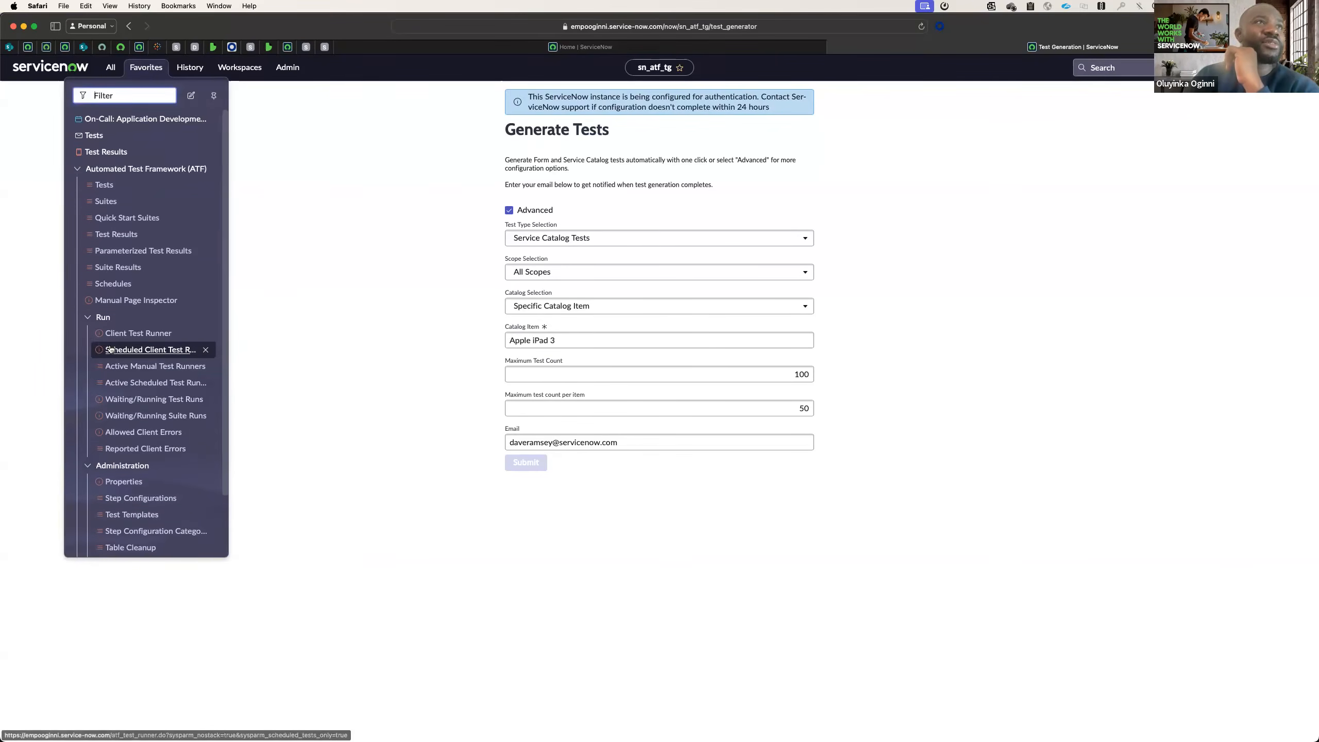
pyautogui.click(116, 285)
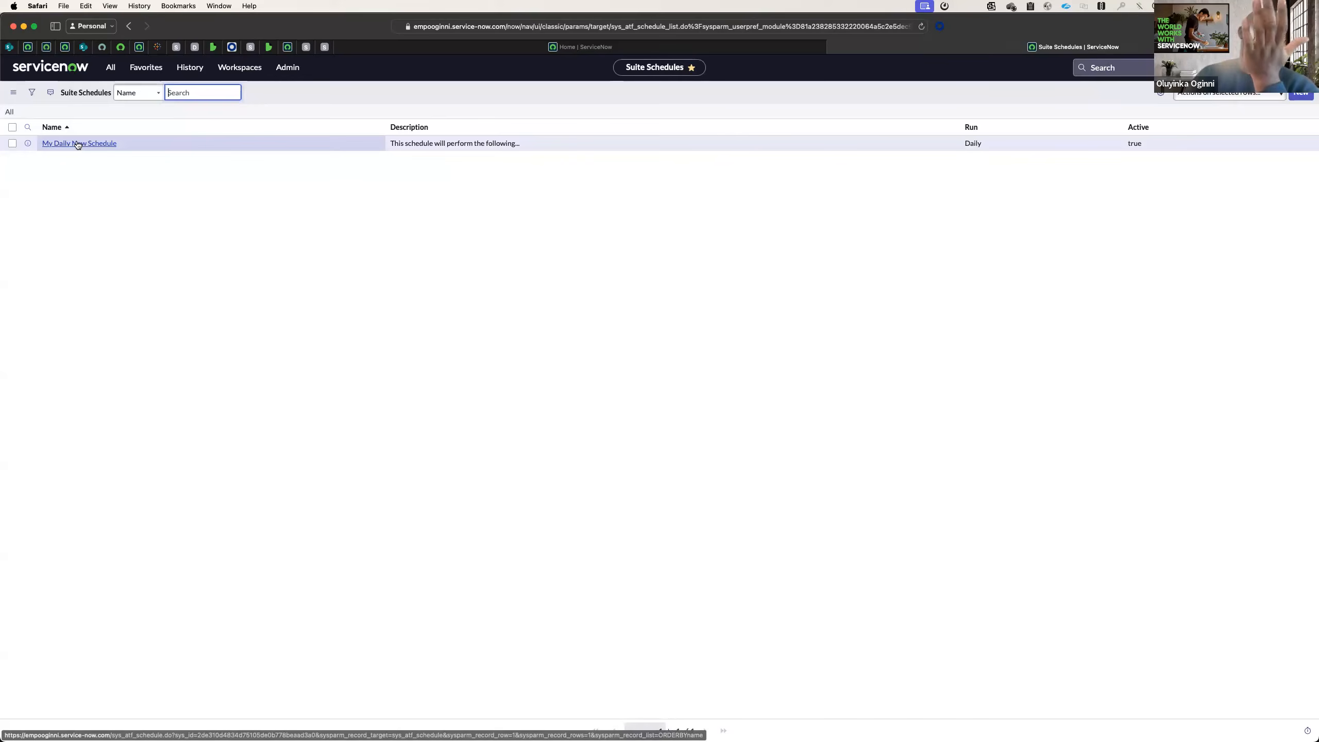
pyautogui.click(1299, 94)
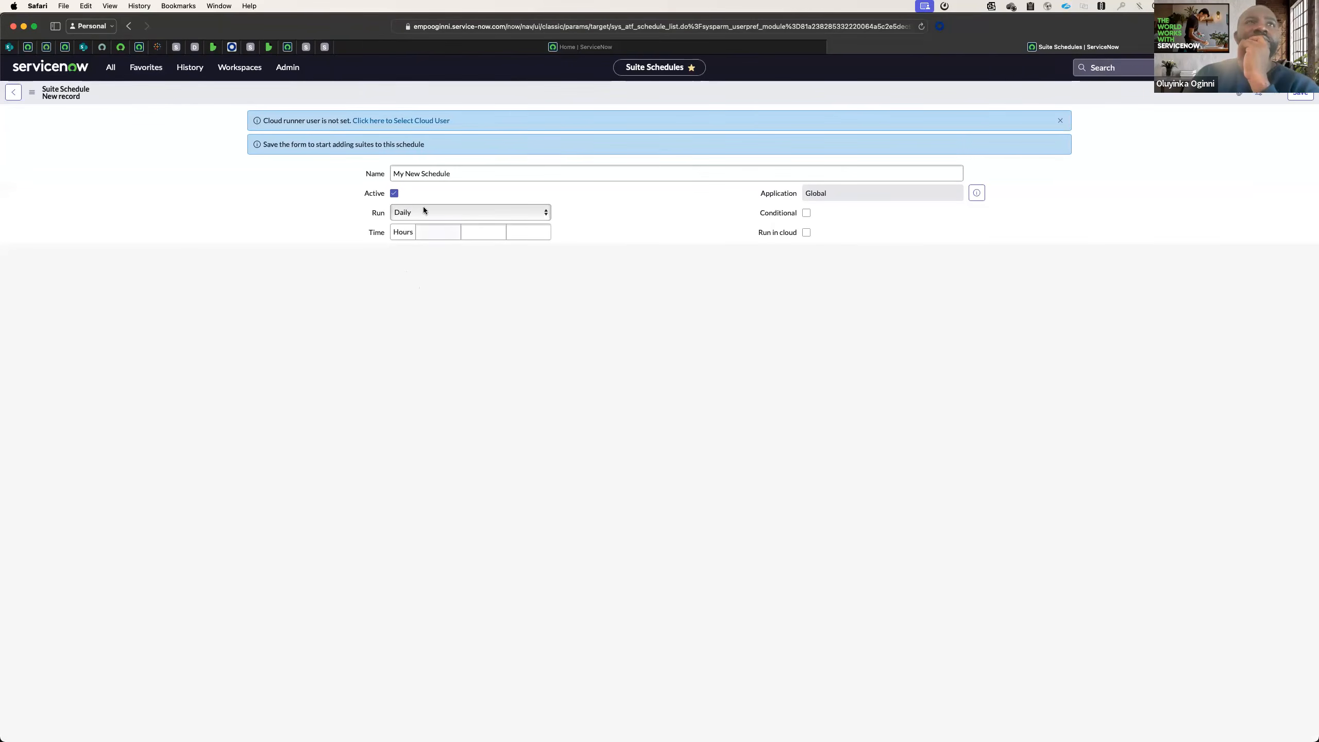
pyautogui.click(441, 175)
pyautogui.doubleClick(413, 173)
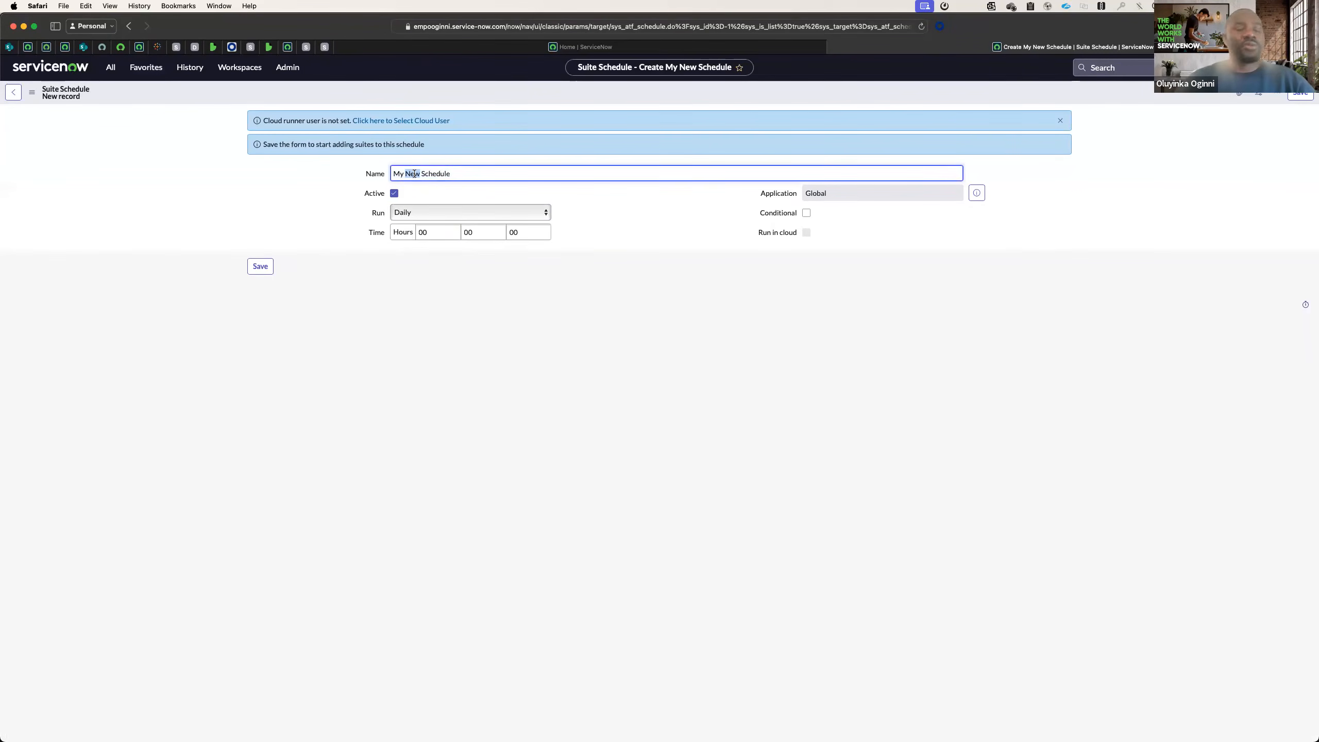
pyautogui.write('New Walk')
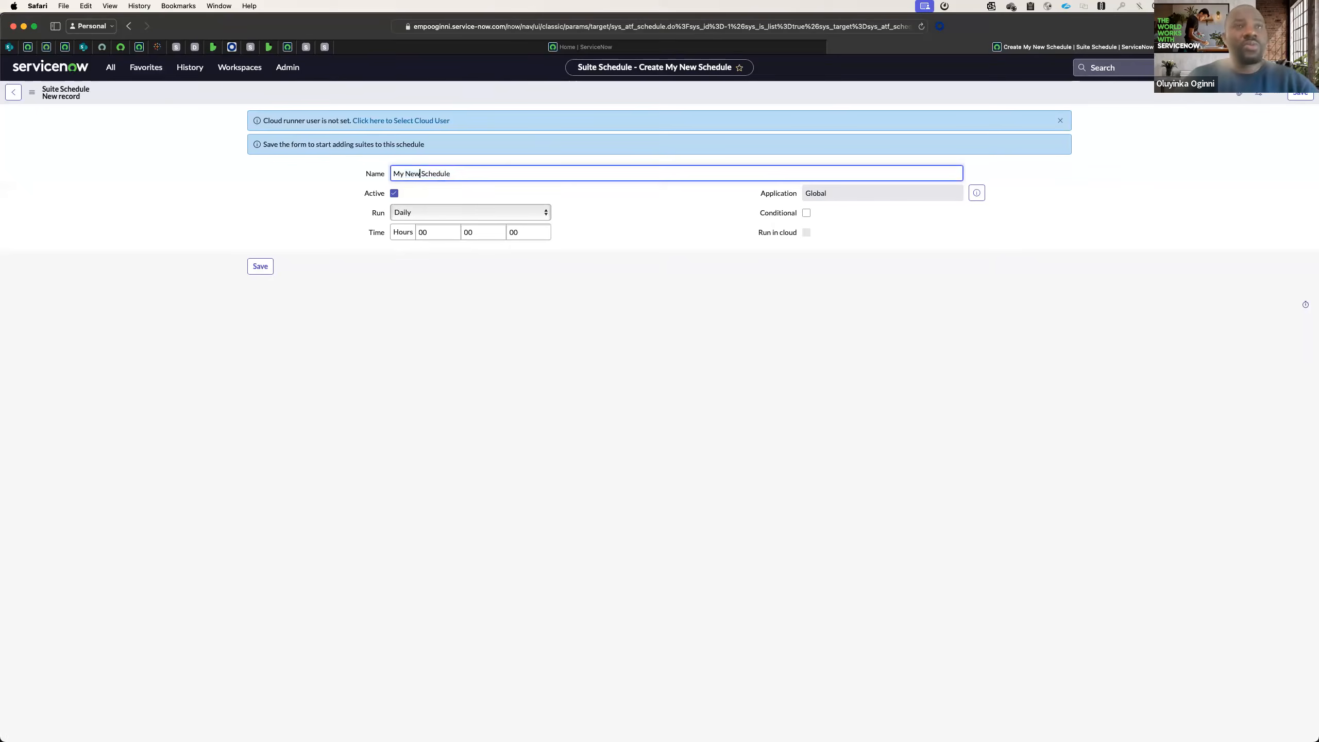
pyautogui.write('through')
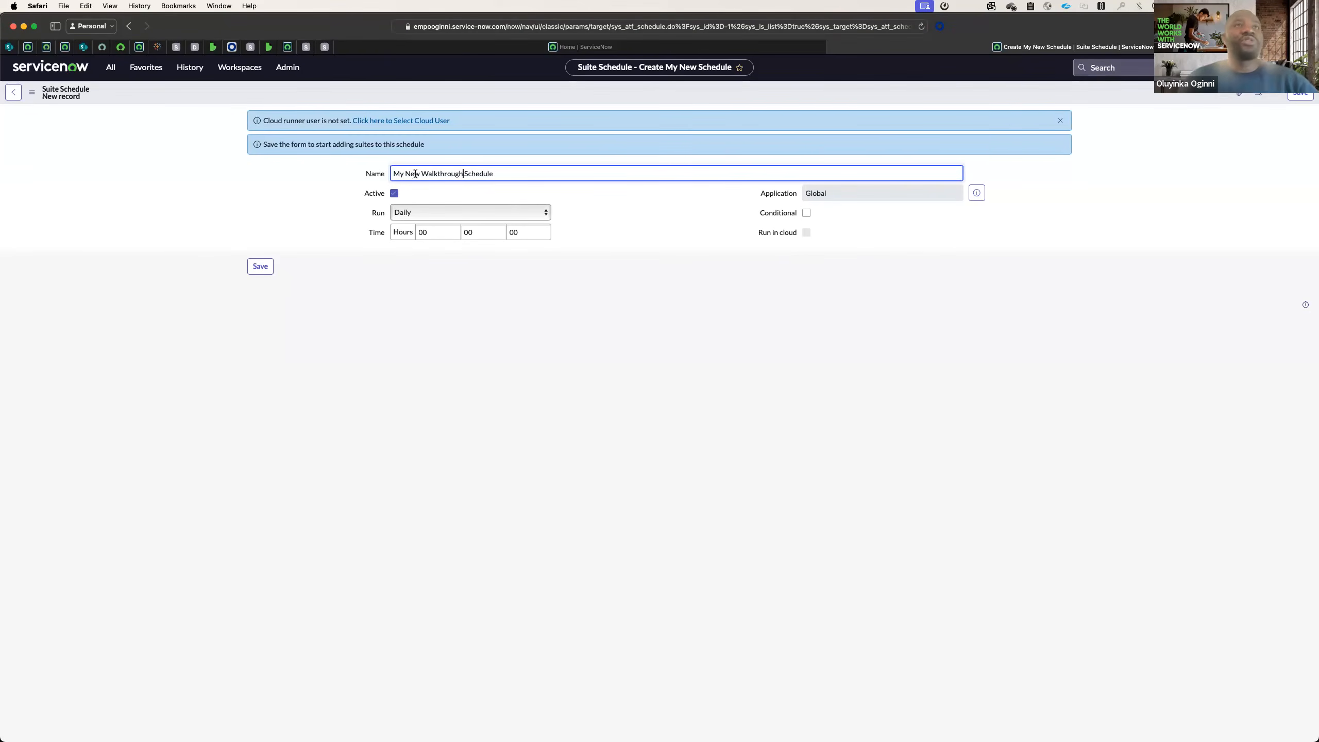
# Set the schedule to run weekly on Friday, and save it.
pyautogui.click(471, 213)
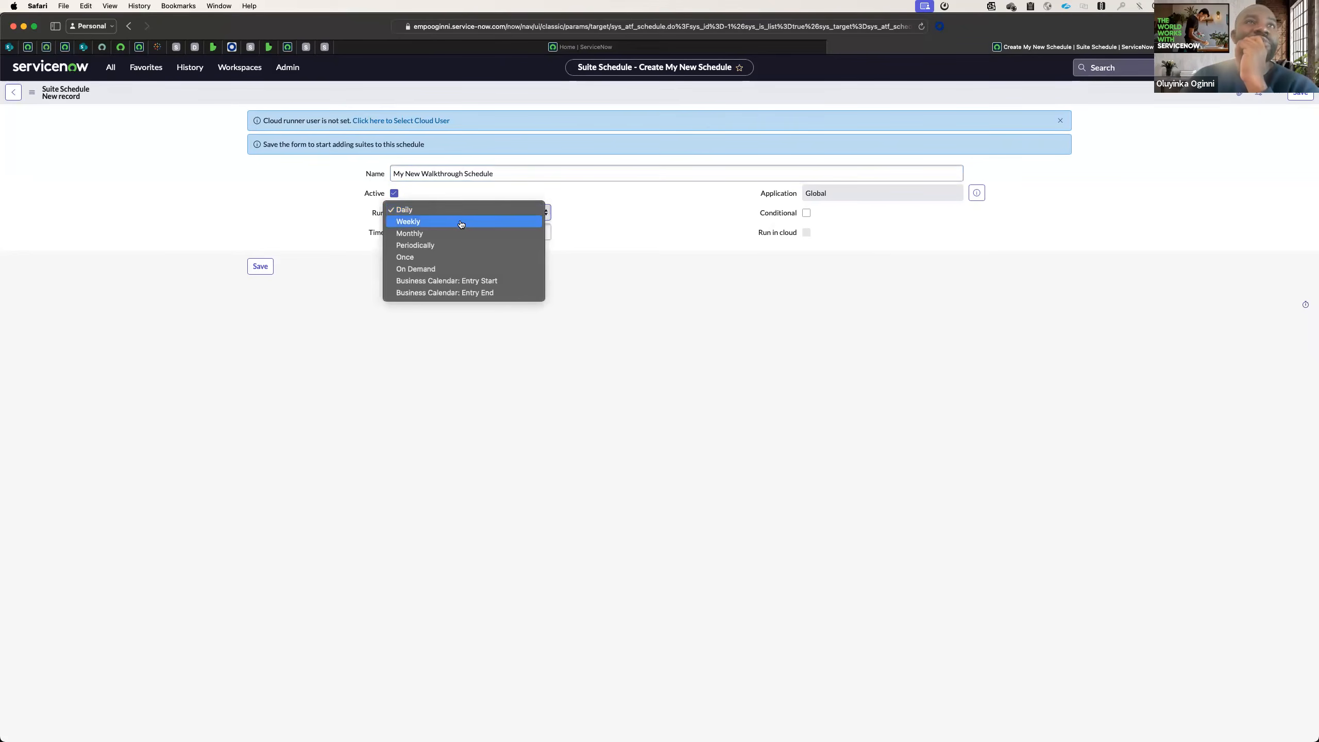
pyautogui.click(461, 224)
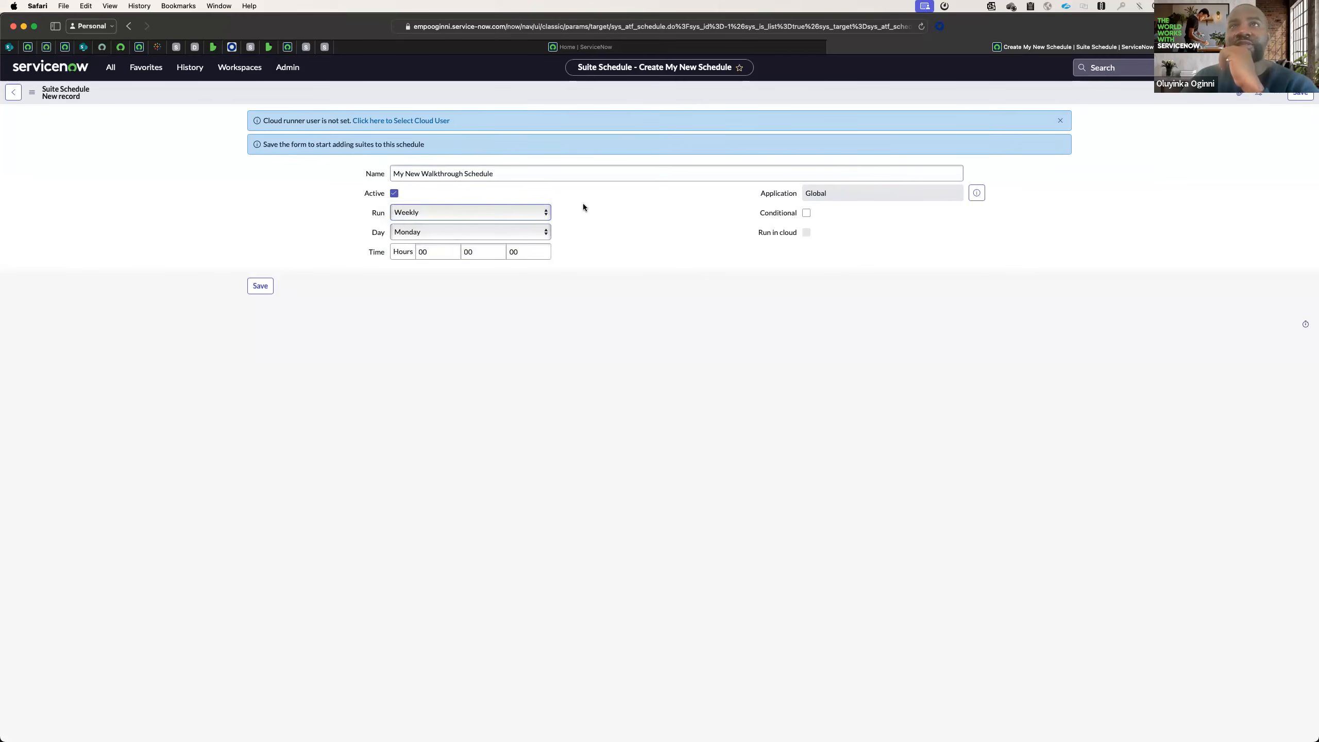
pyautogui.click(482, 234)
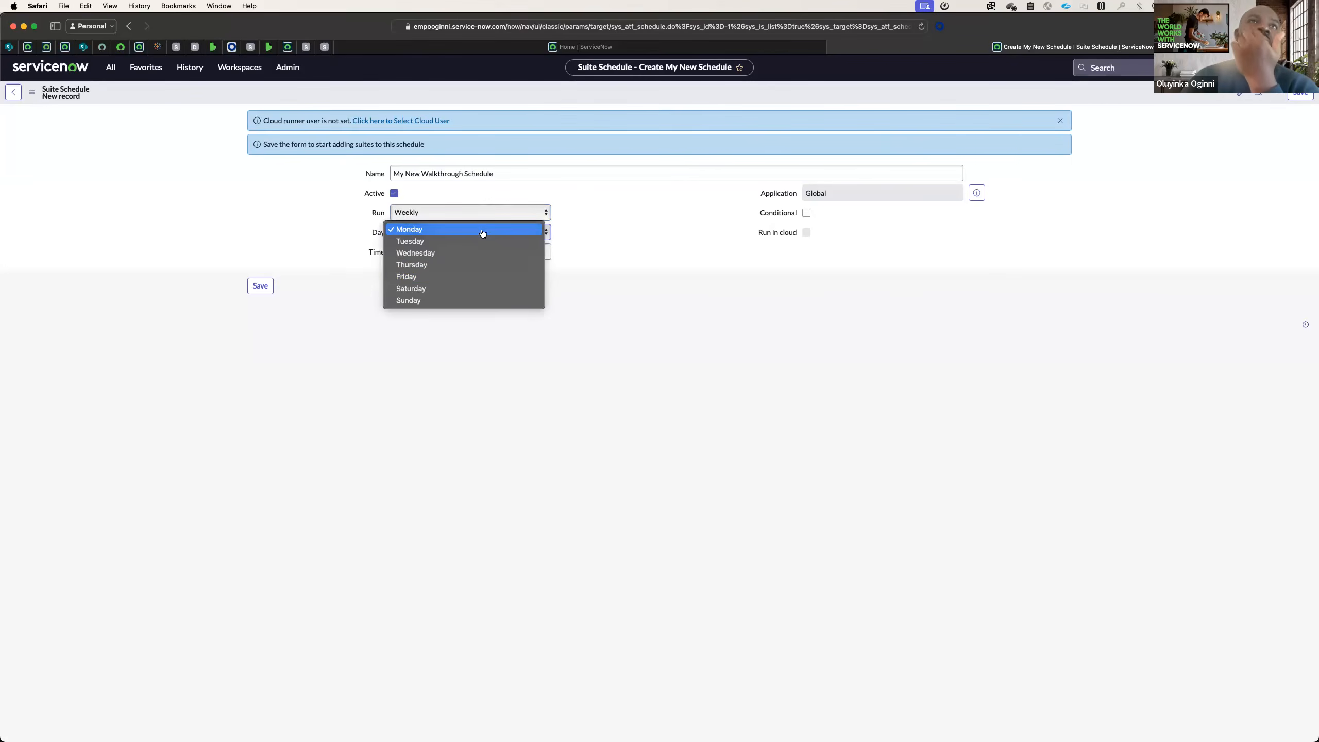
pyautogui.click(470, 280)
pyautogui.click(435, 253)
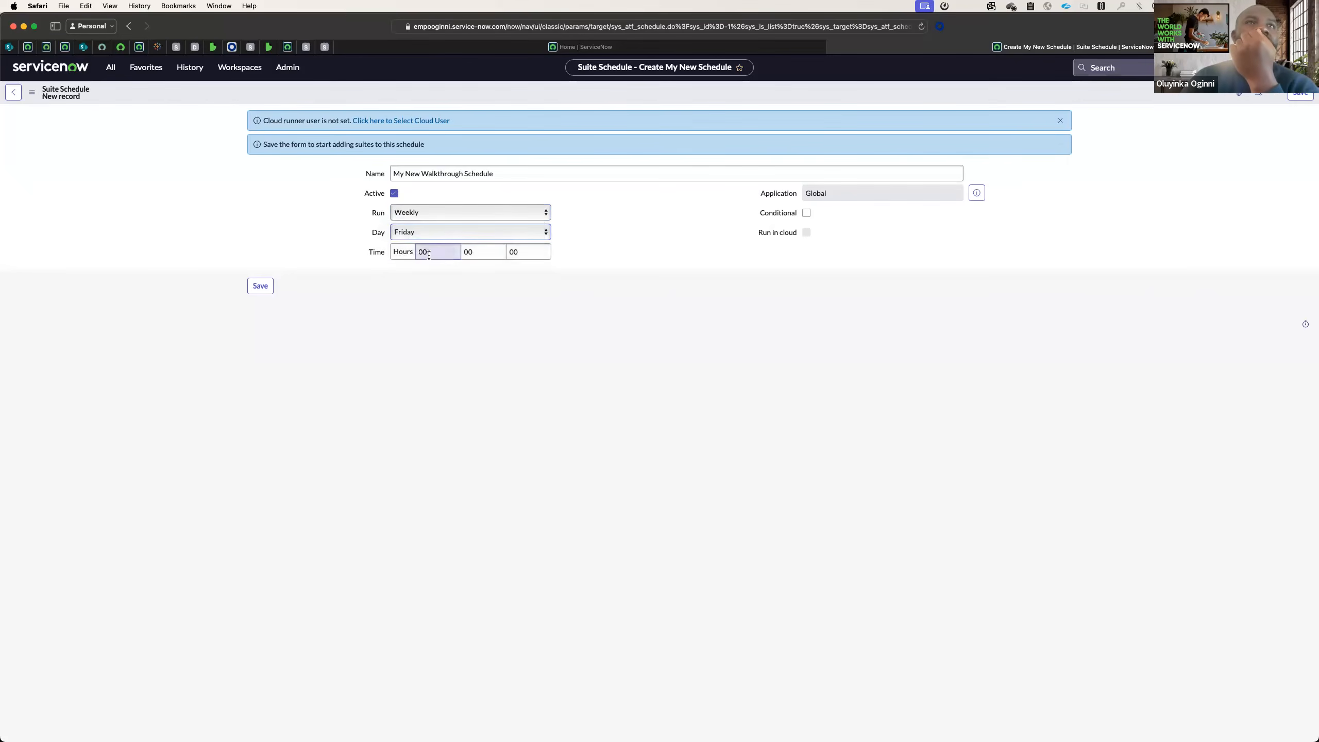
pyautogui.click(265, 288)
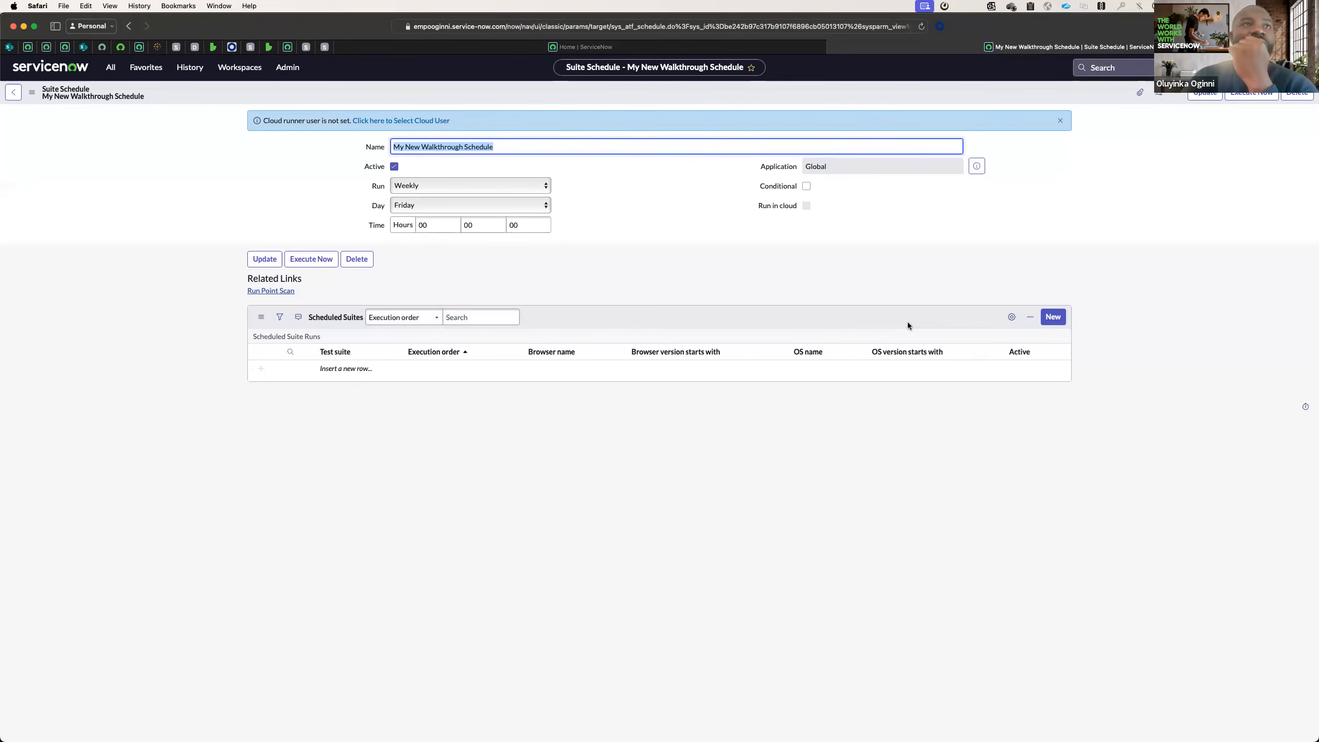
# Start a new scheduled suite run for the schedule, with Chrome as the browser and Any as the OS.
pyautogui.click(1049, 318)
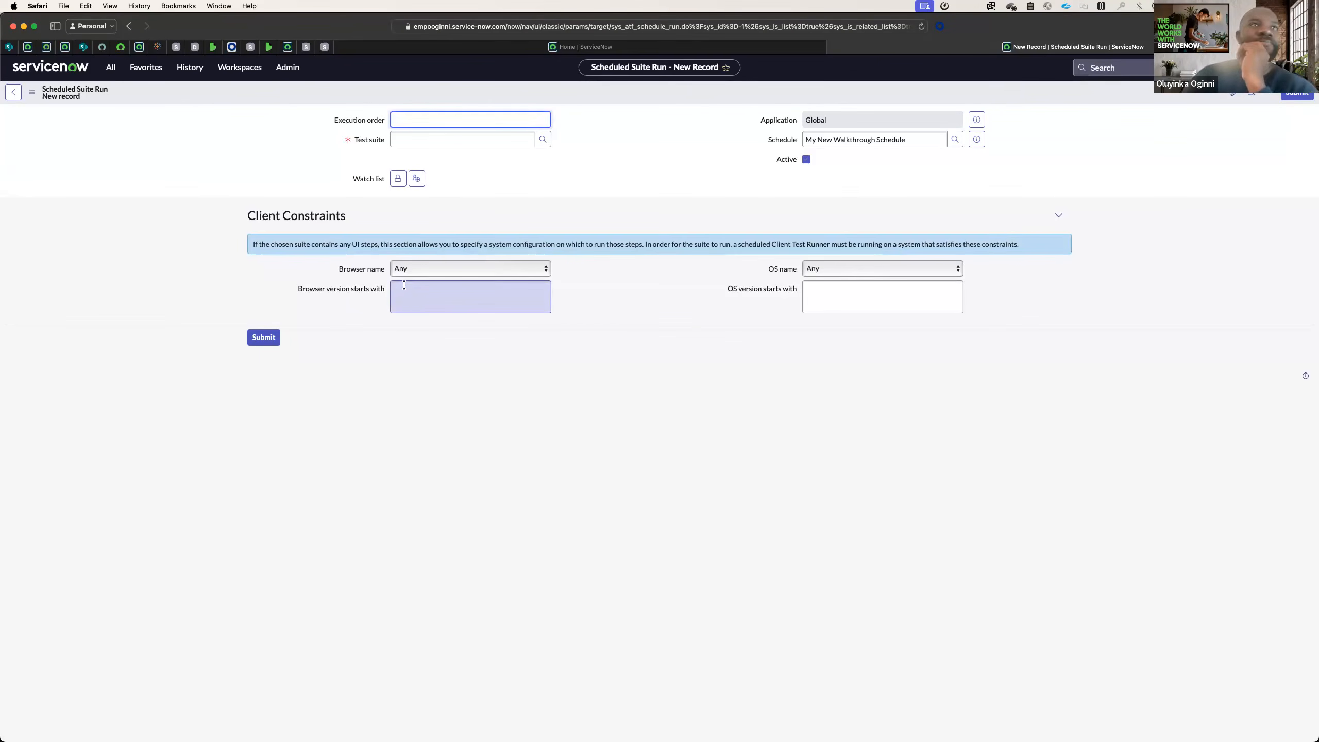
pyautogui.click(434, 268)
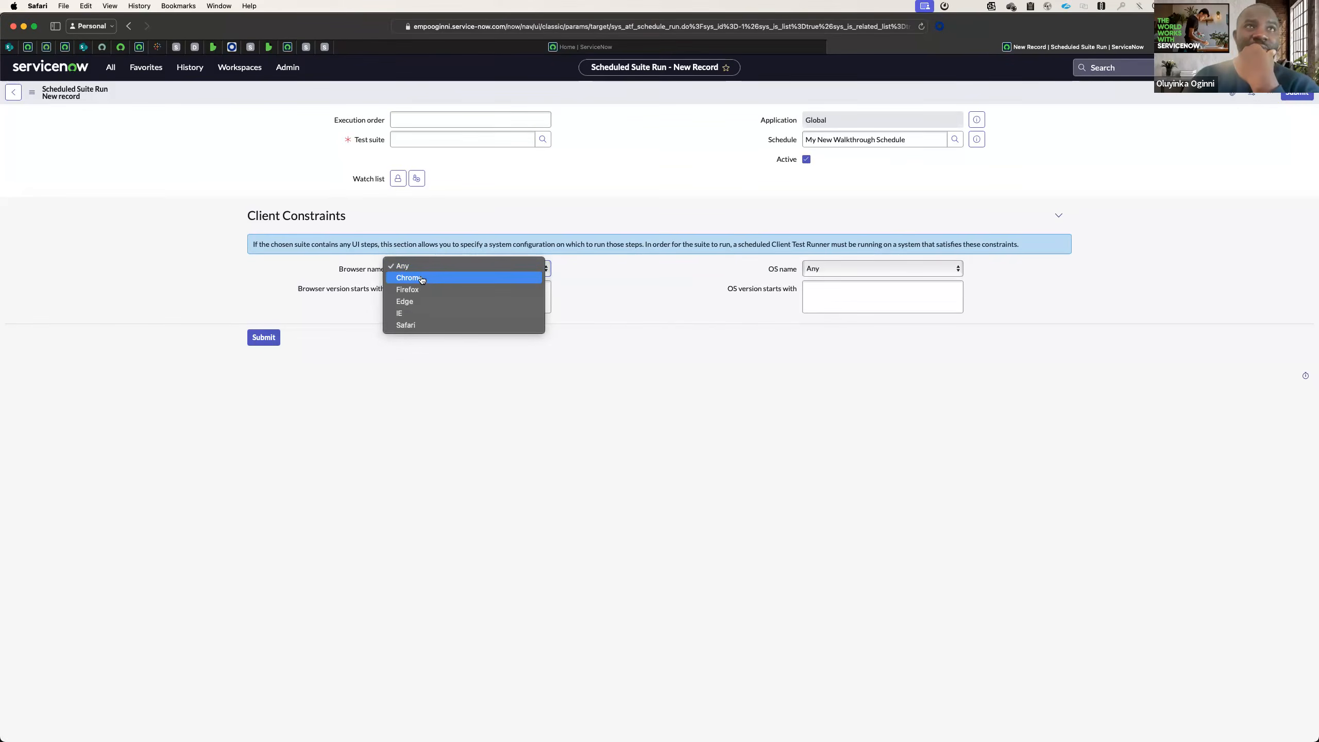
pyautogui.click(421, 277)
pyautogui.click(850, 269)
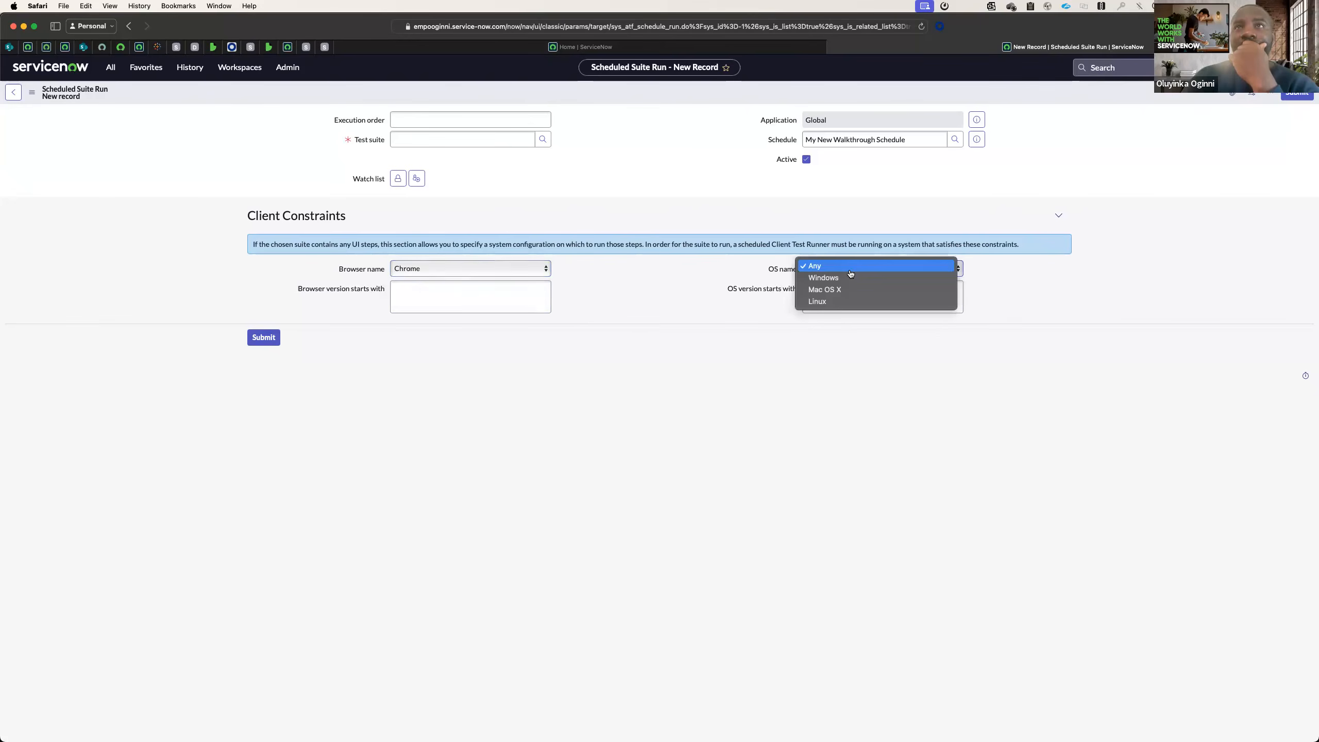
pyautogui.click(852, 265)
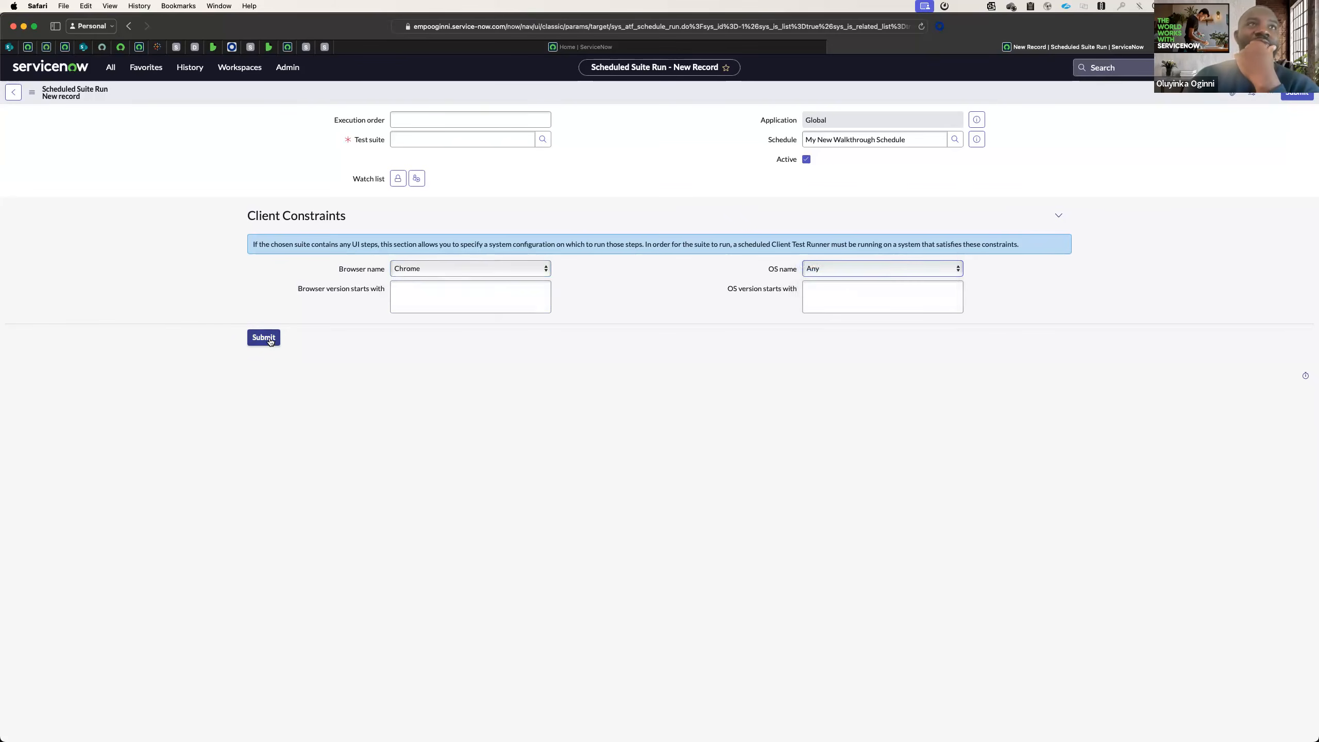
# Choose Assessment CORE: Assessment copy as the test suite, and return to the schedule without submitting the suite run.
pyautogui.click(491, 143)
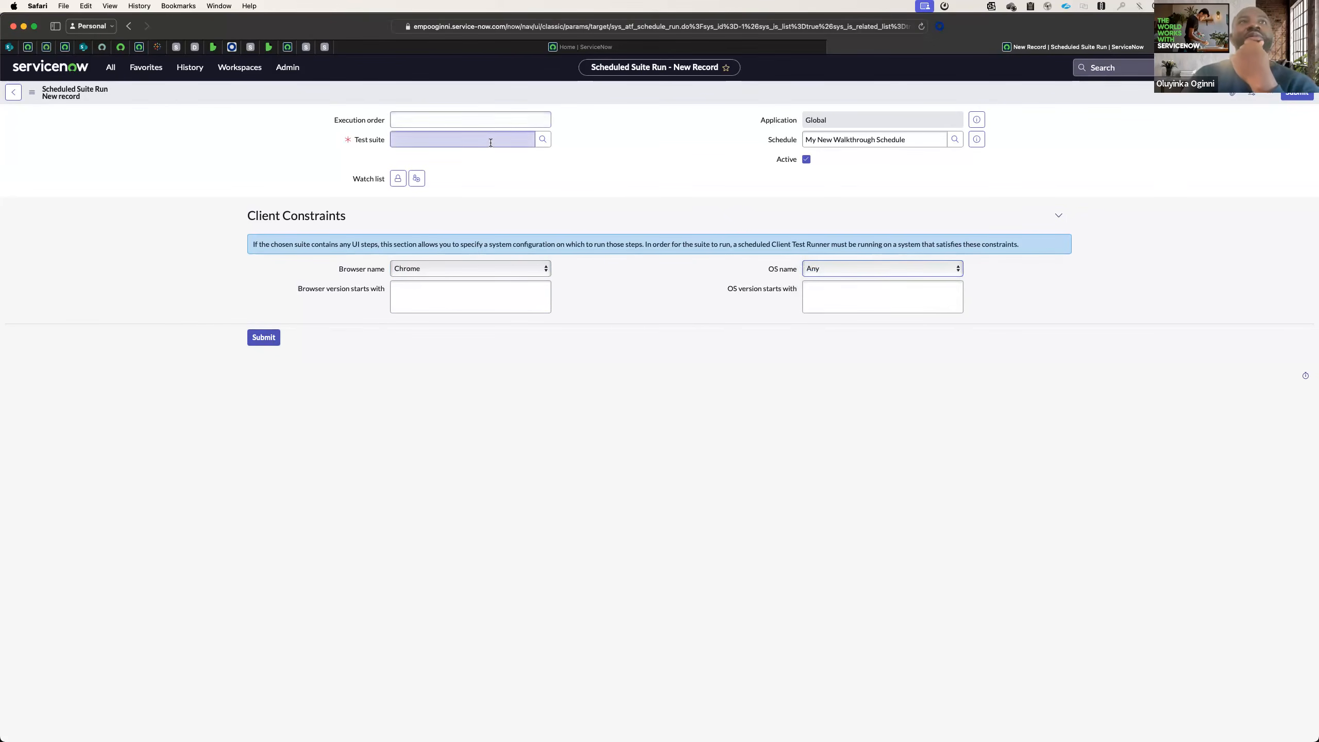
pyautogui.click(543, 139)
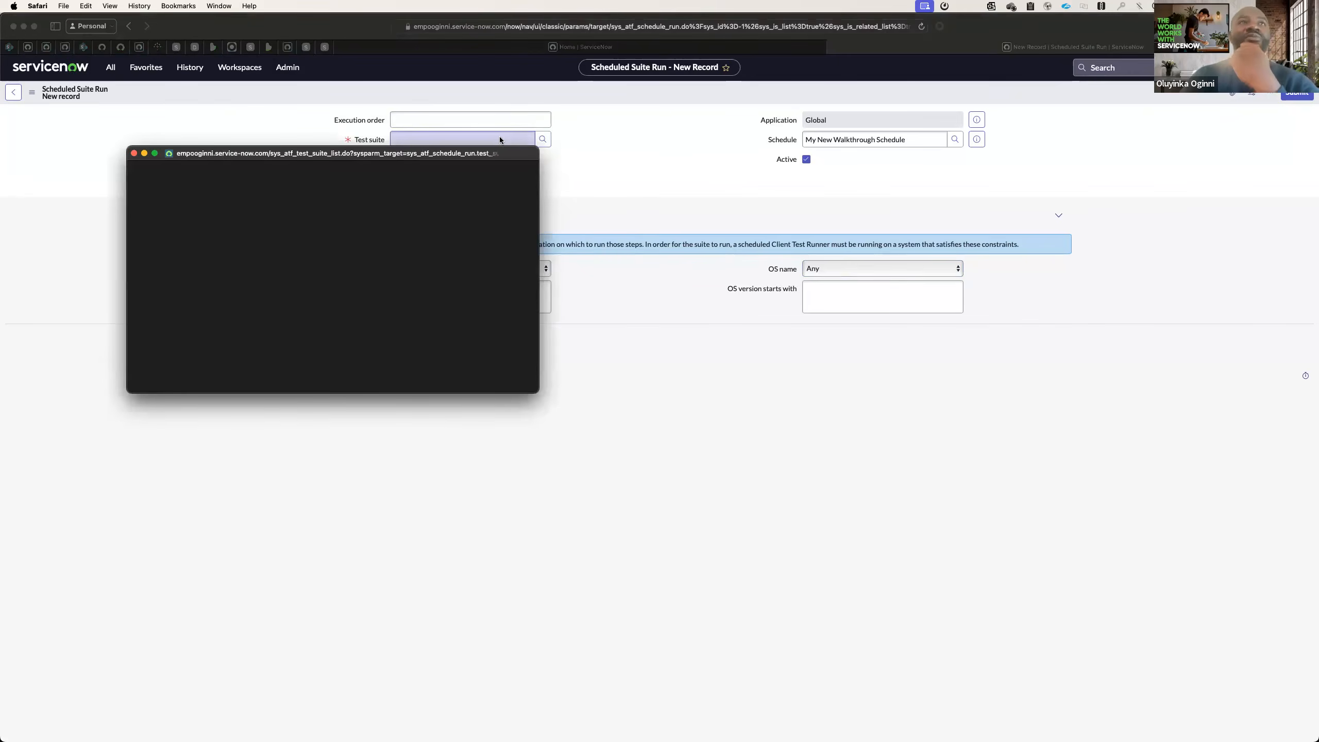
pyautogui.click(491, 140)
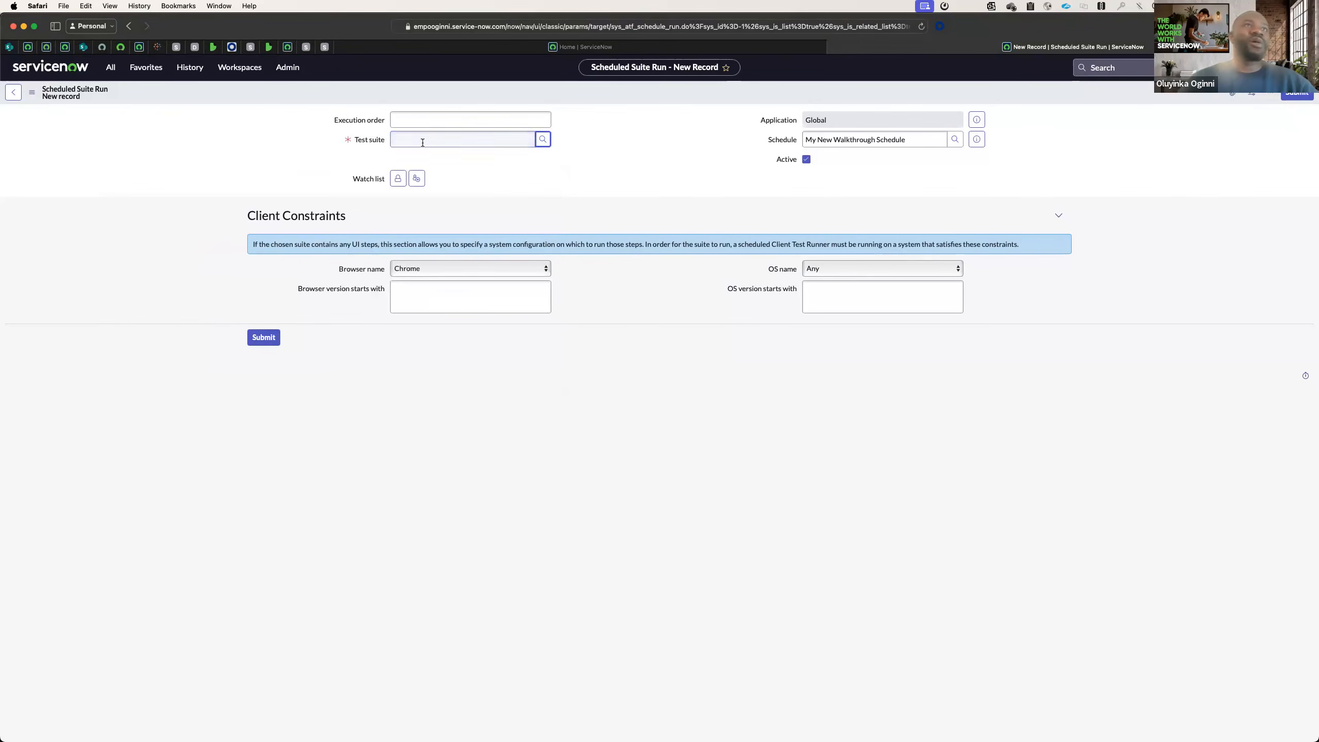
pyautogui.click(491, 140)
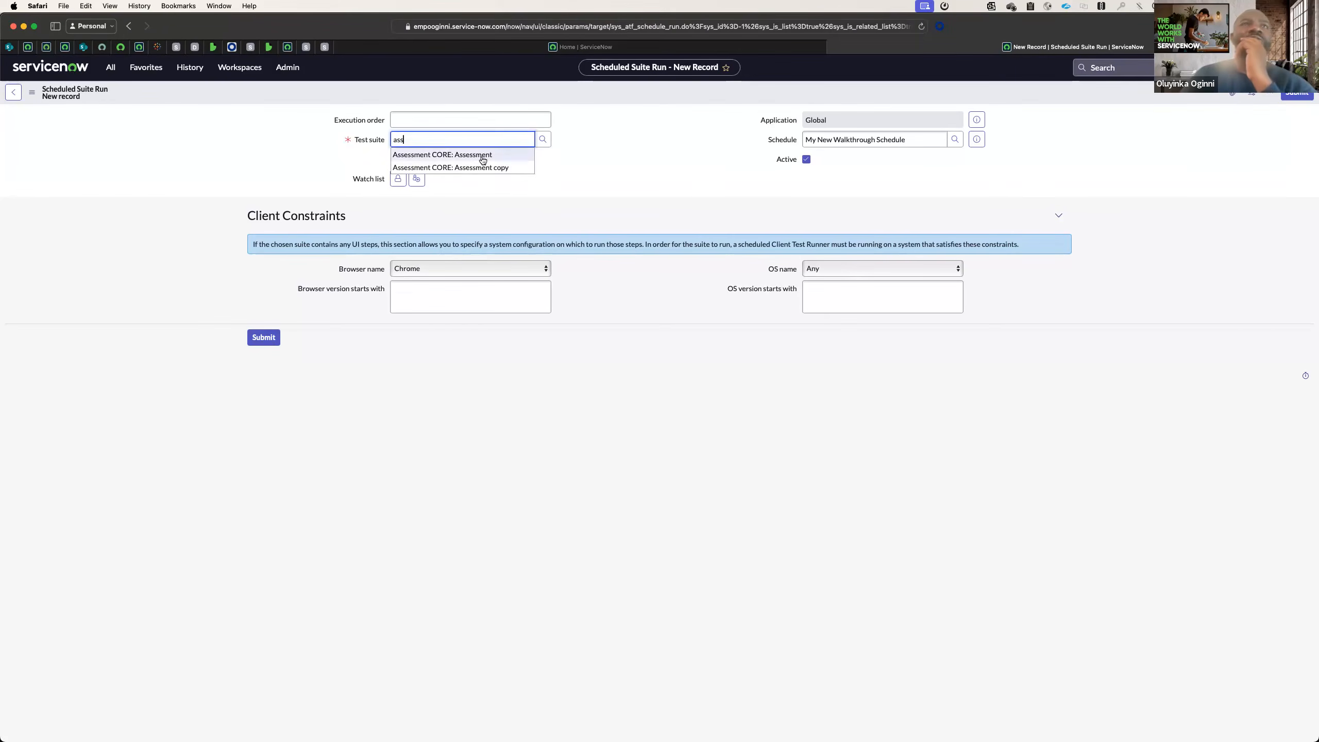
pyautogui.click(467, 167)
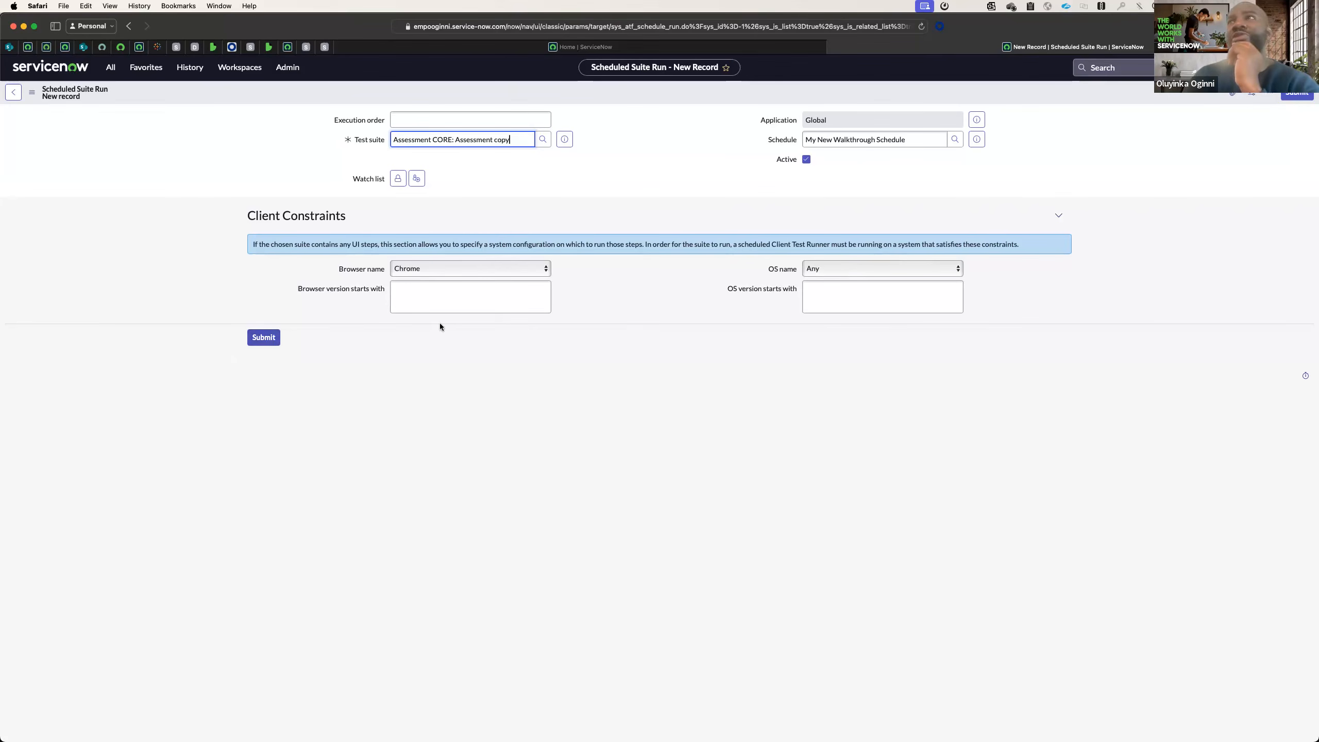
pyautogui.click(14, 92)
pyautogui.click(735, 437)
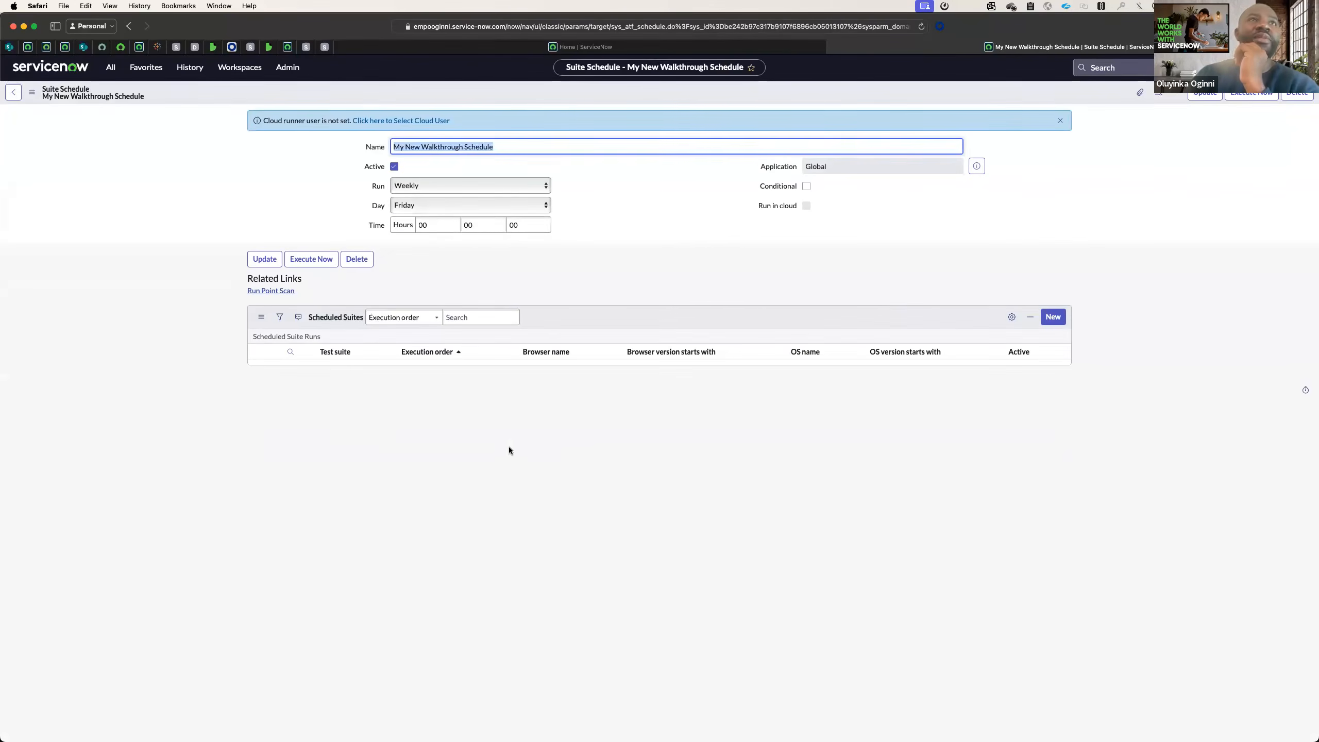
# Reopen My New Walkthrough Schedule from the suite schedules list, and examine its run time.
pyautogui.click(145, 67)
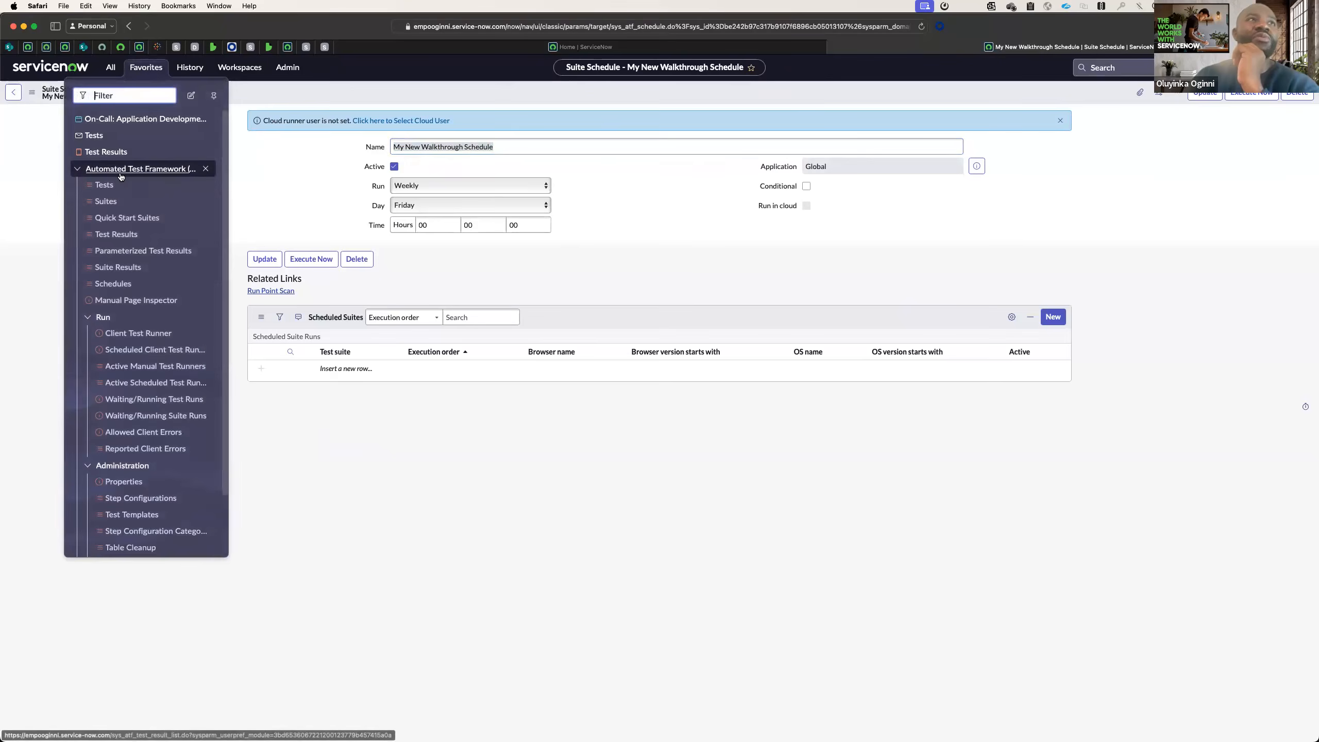
pyautogui.click(113, 283)
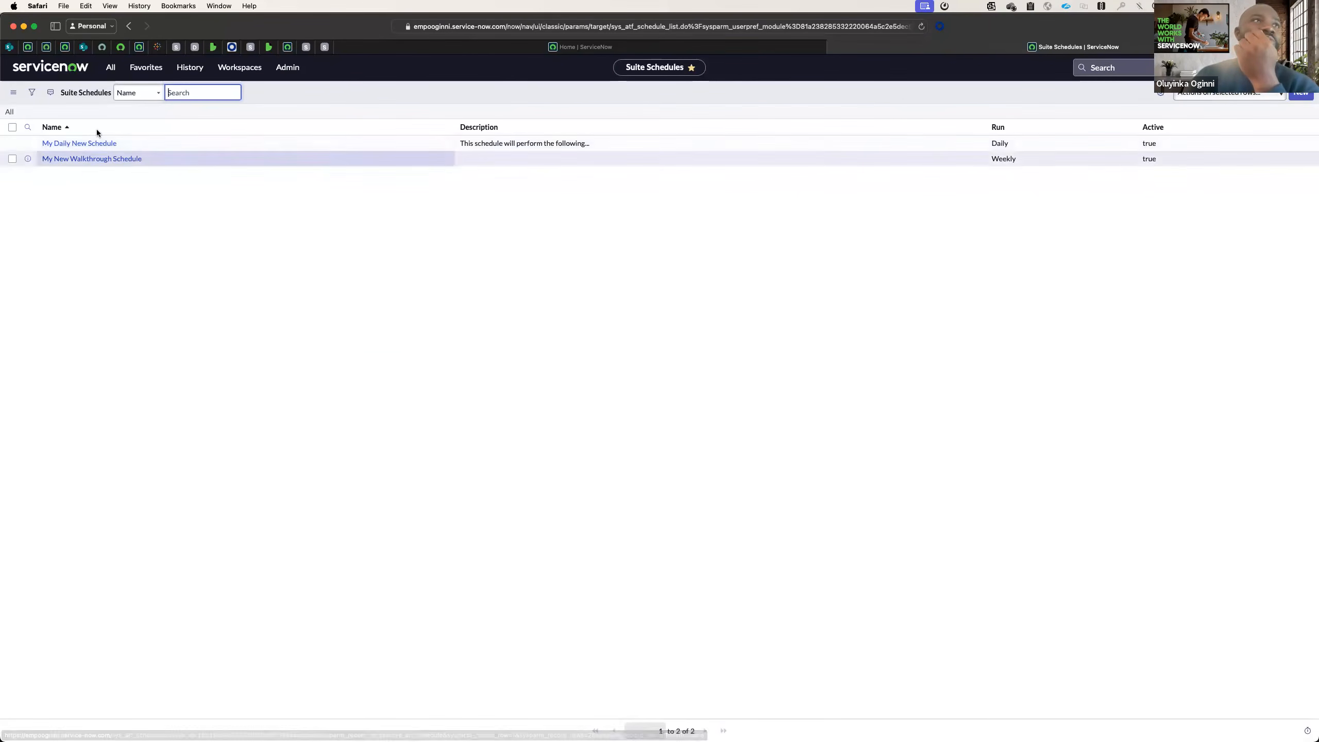
pyautogui.click(90, 160)
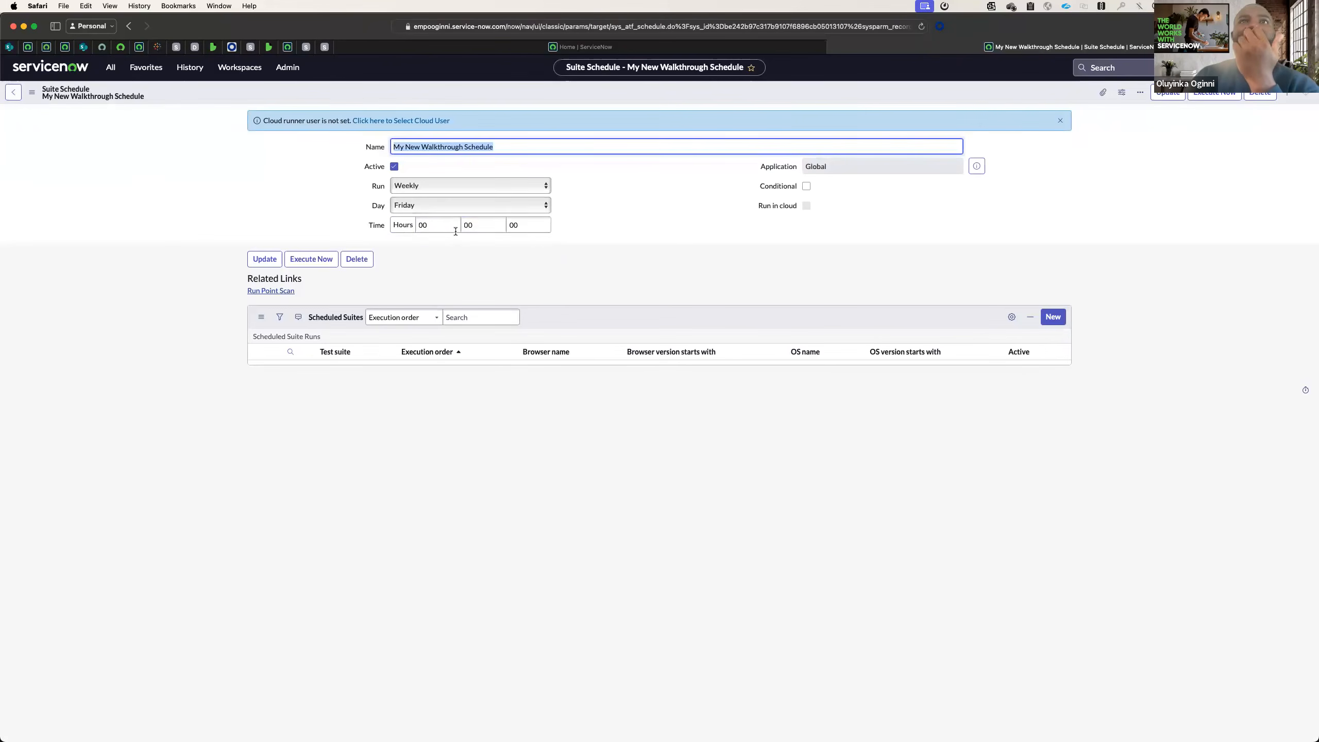
pyautogui.click(418, 226)
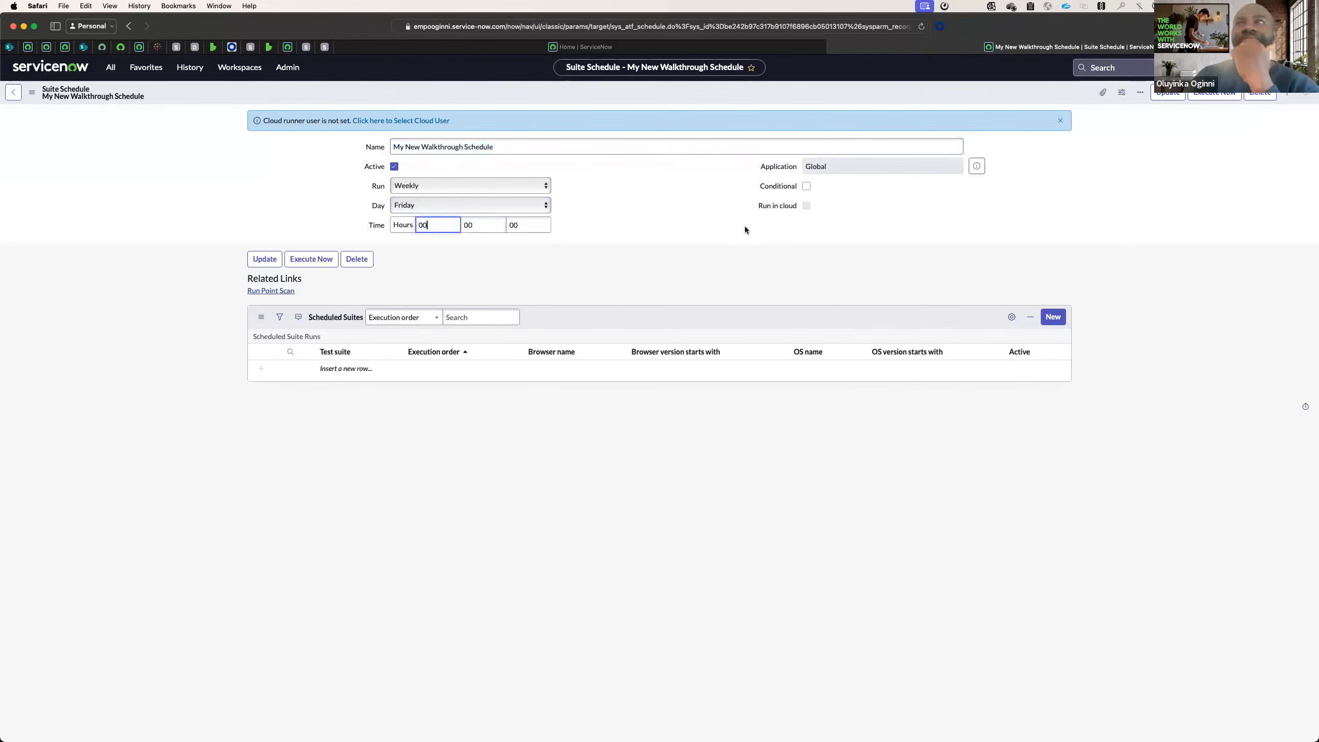